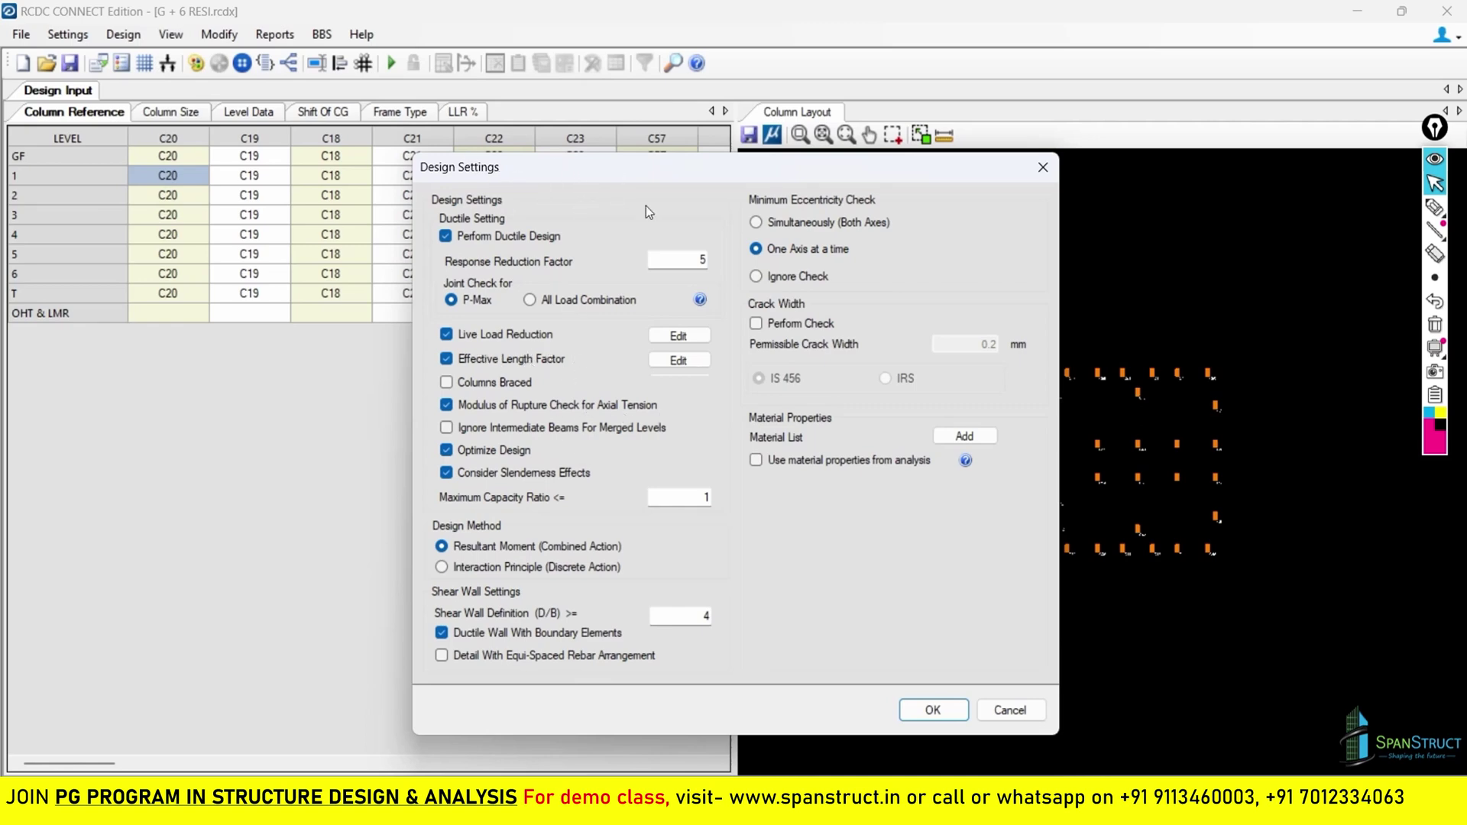
Dismiss the Design Settings without applying changes and open the Reinforcement Settings.
click(1001, 709)
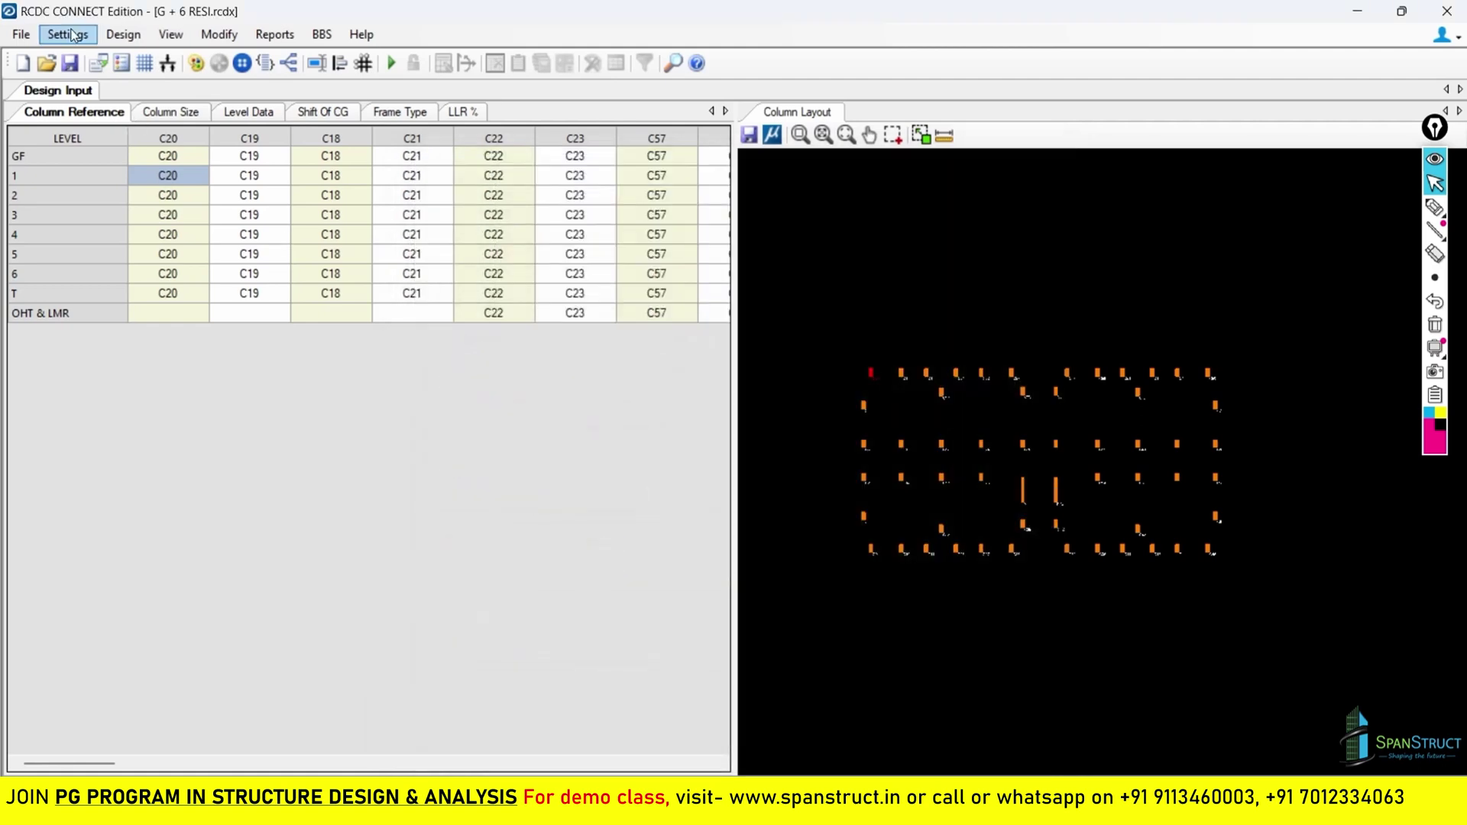
click(72, 35)
click(154, 84)
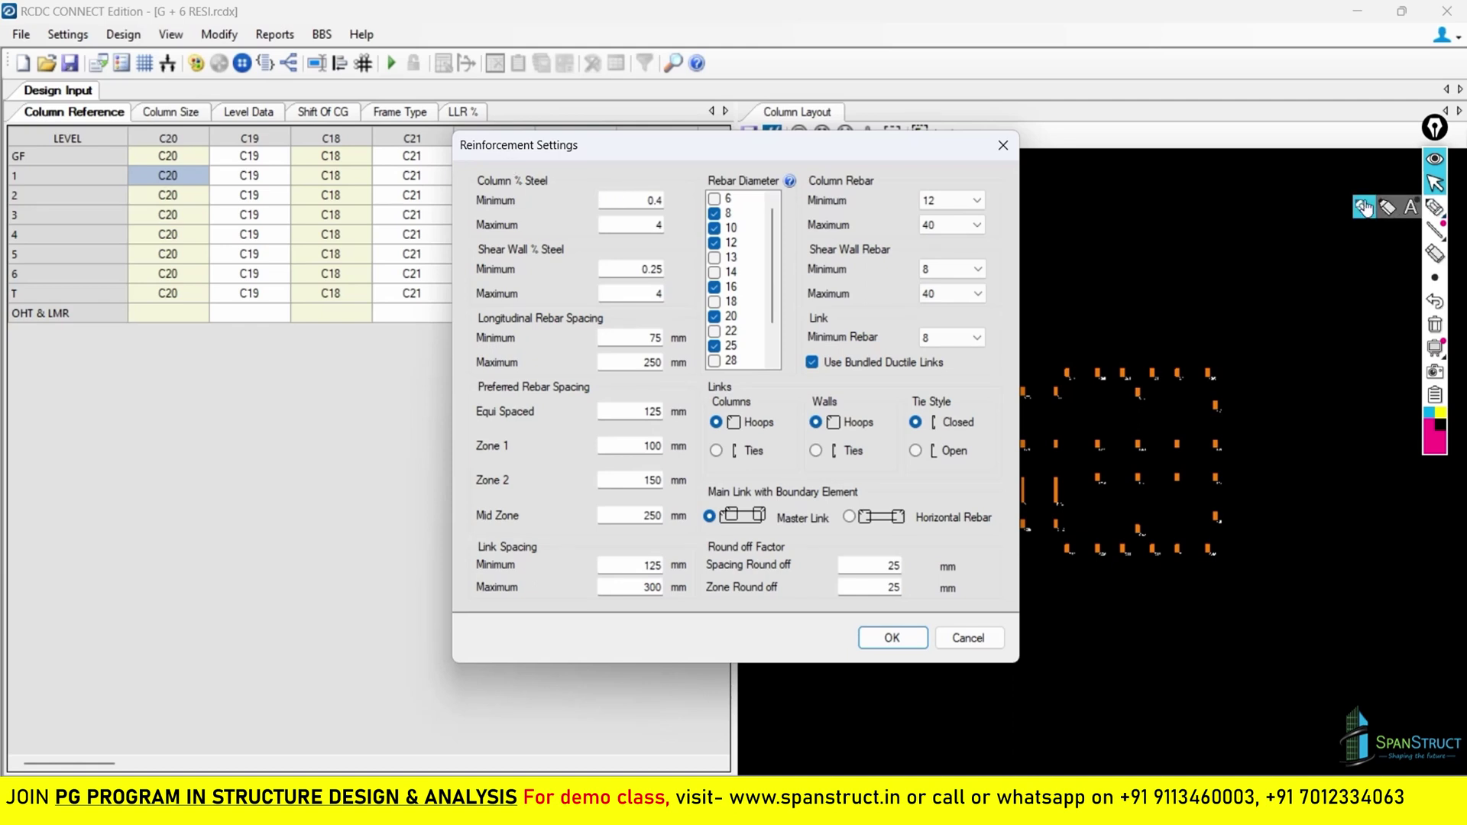
Mark the Column % Steel heading and its maximum setting with the on-screen pen, clearing the marks each time.
click(1363, 207)
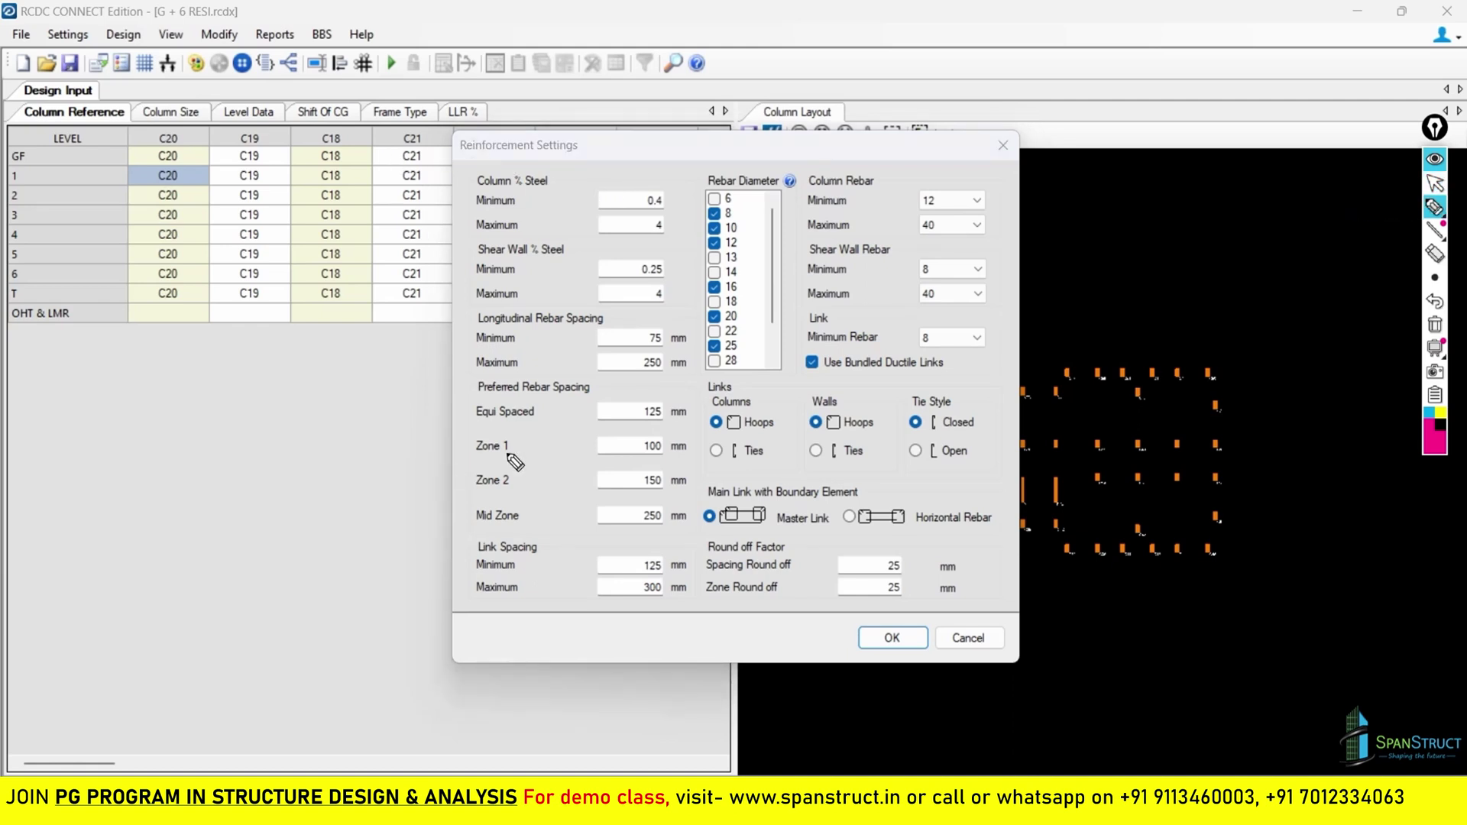
drag(471, 188, 556, 178)
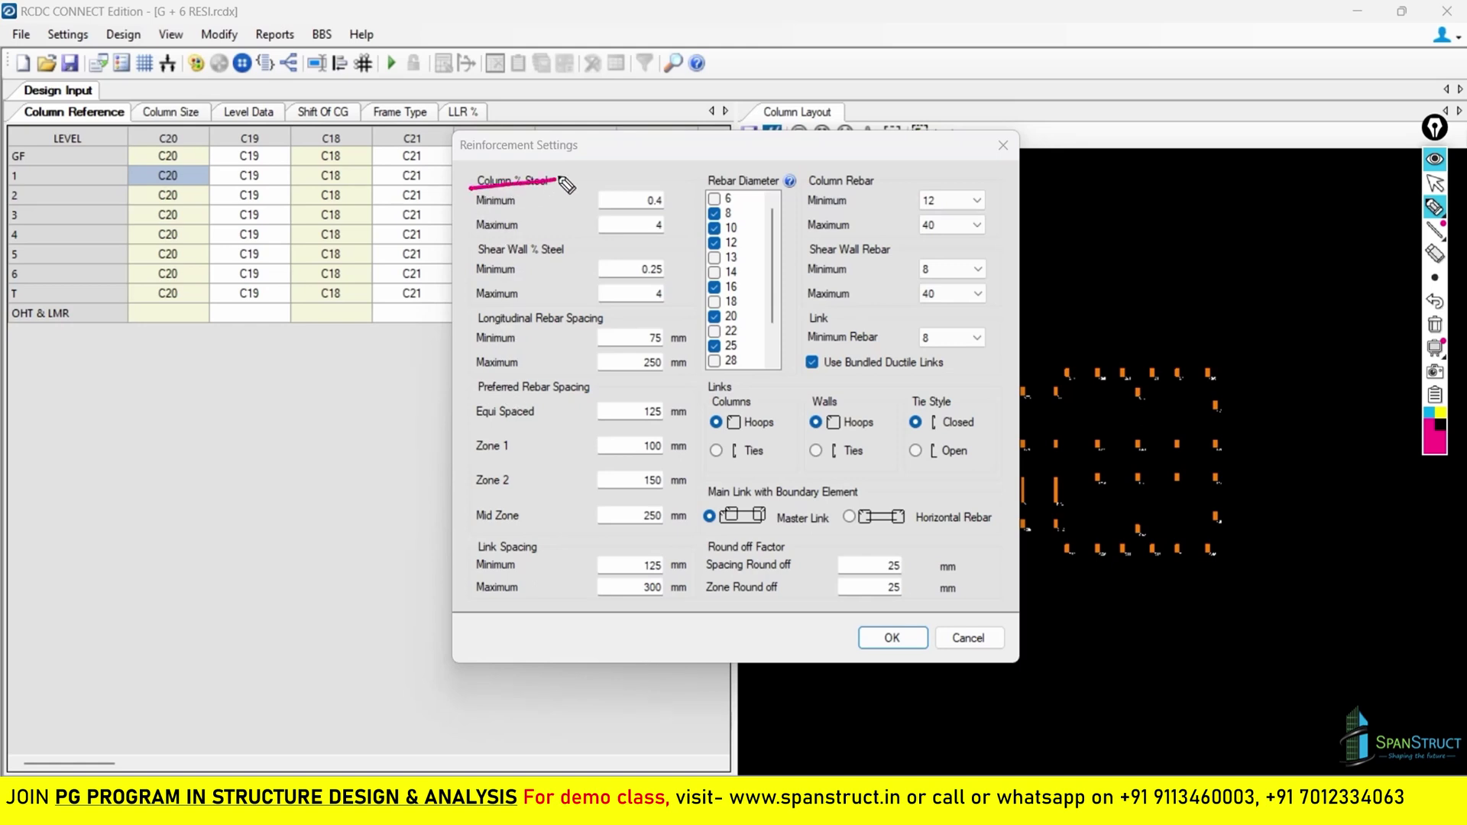
click(1433, 326)
mouse_move(498, 216)
mouse_down()
mouse_move(465, 224)
mouse_move(505, 238)
mouse_up()
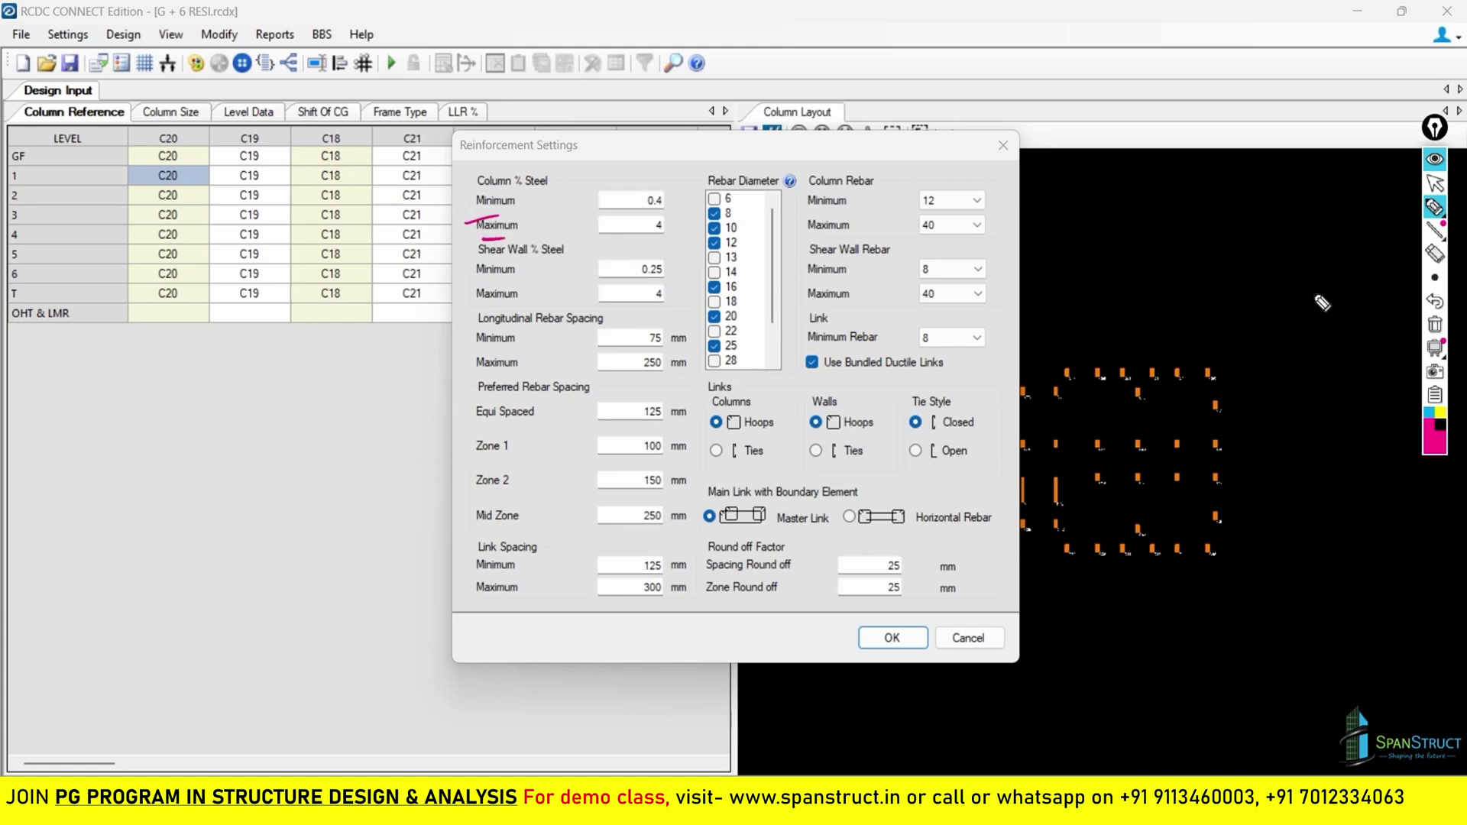
click(1433, 327)
Circle the minimum and maximum column steel values and handwrite the IS 456-2000 limits of 0.8 and 8% above them.
mouse_move(670, 194)
mouse_down()
mouse_move(642, 208)
mouse_move(674, 189)
mouse_up()
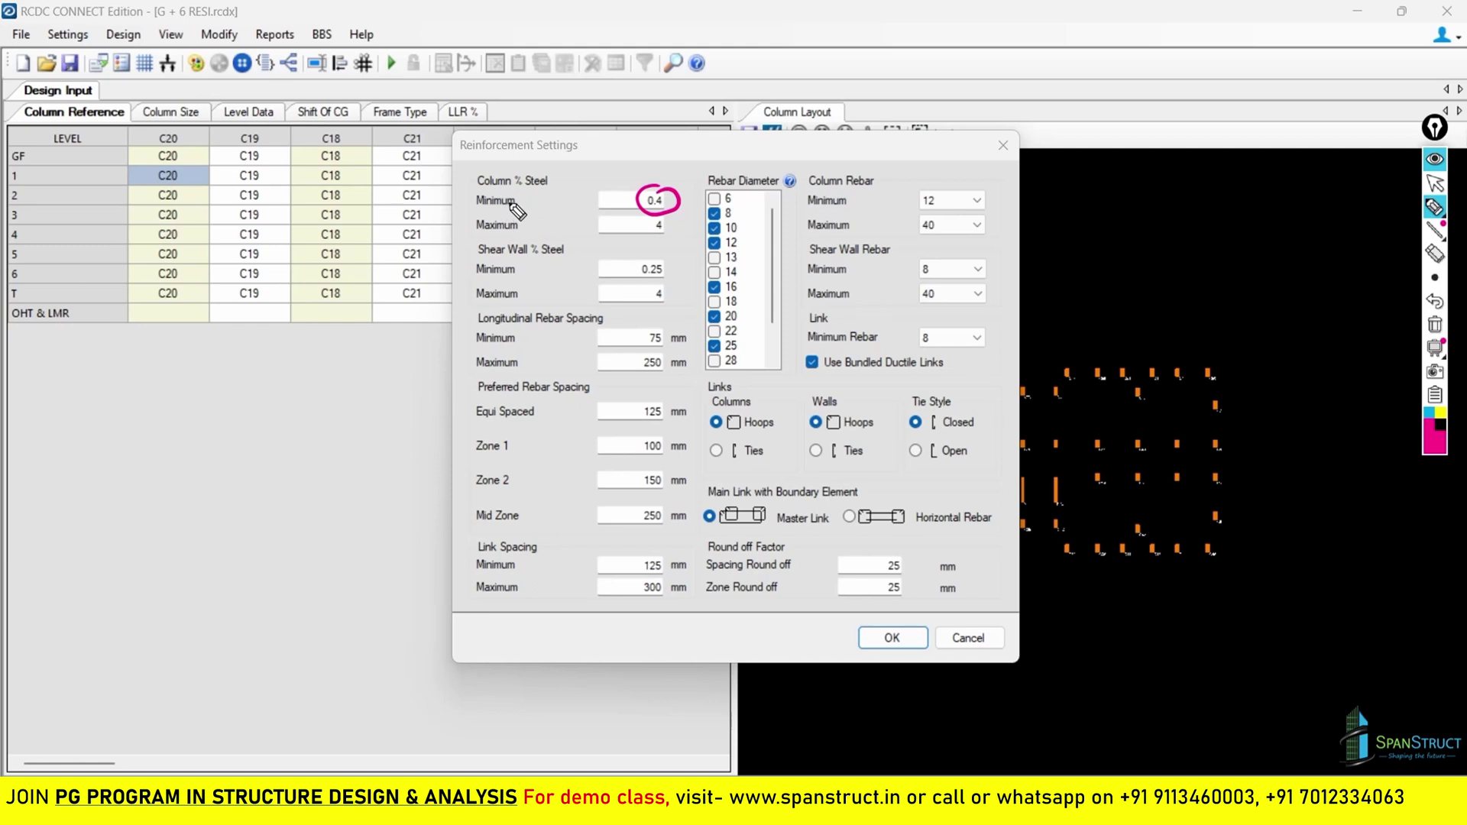
mouse_move(623, 142)
mouse_down()
mouse_move(657, 136)
mouse_move(672, 155)
mouse_move(662, 137)
mouse_move(658, 162)
mouse_move(695, 159)
mouse_up()
click(638, 142)
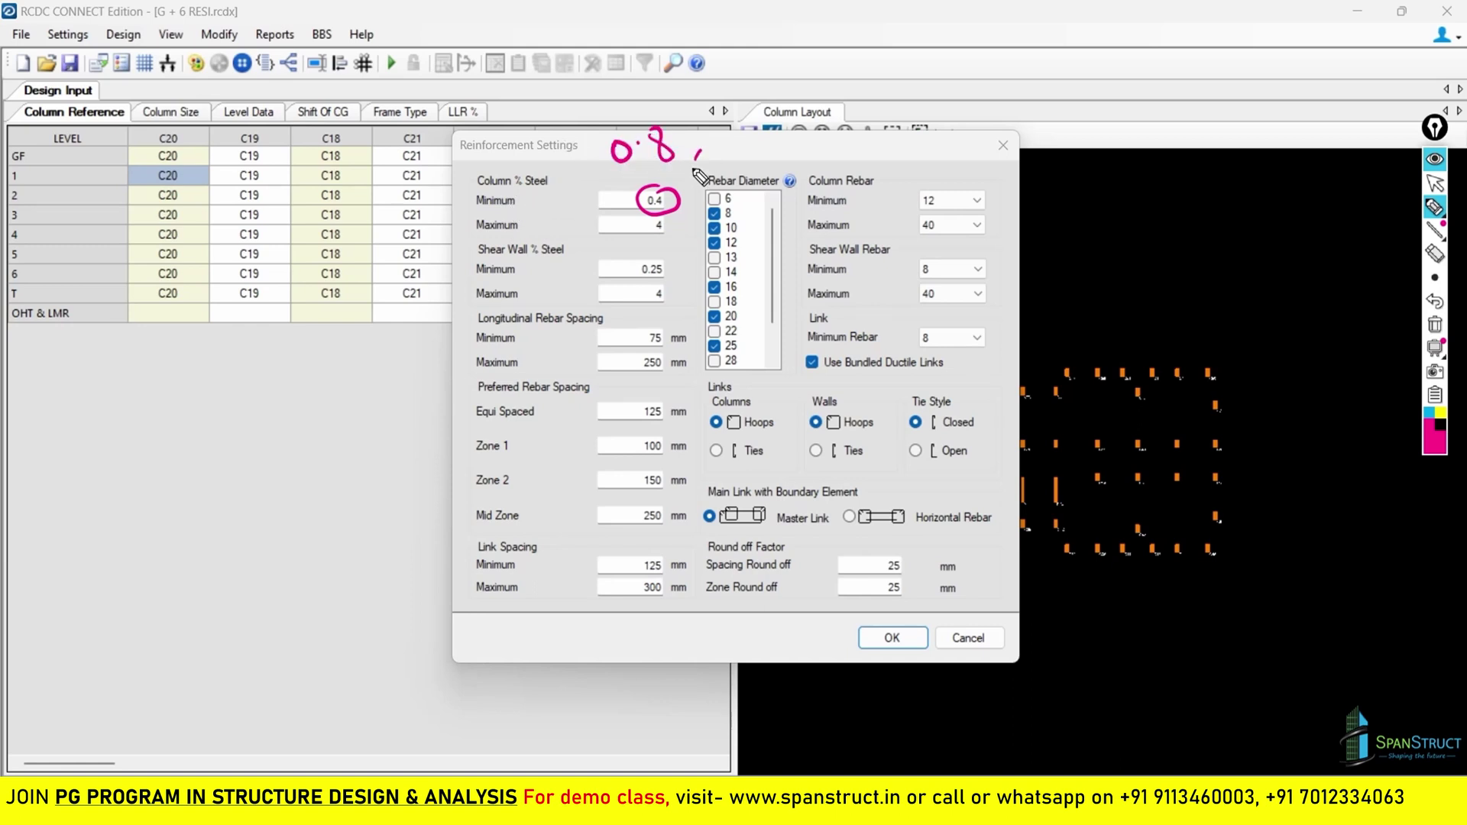
mouse_move(539, 108)
mouse_down()
mouse_move(578, 102)
mouse_move(563, 127)
mouse_move(578, 125)
mouse_move(677, 73)
mouse_move(723, 85)
mouse_move(734, 70)
mouse_up()
drag(756, 65, 792, 57)
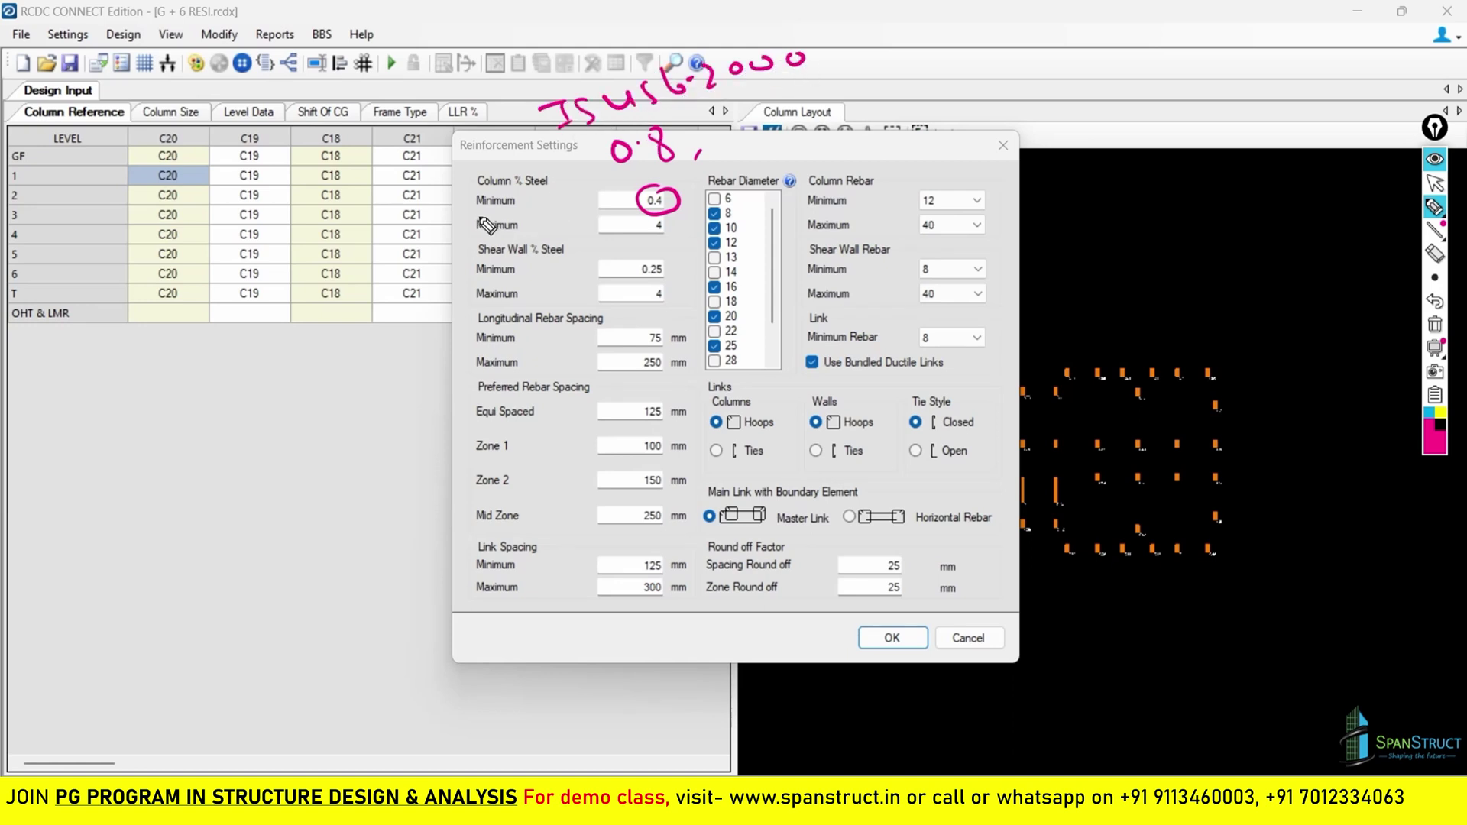
mouse_move(475, 203)
mouse_down()
mouse_move(517, 201)
mouse_move(523, 227)
mouse_up()
drag(751, 118, 769, 137)
click(759, 138)
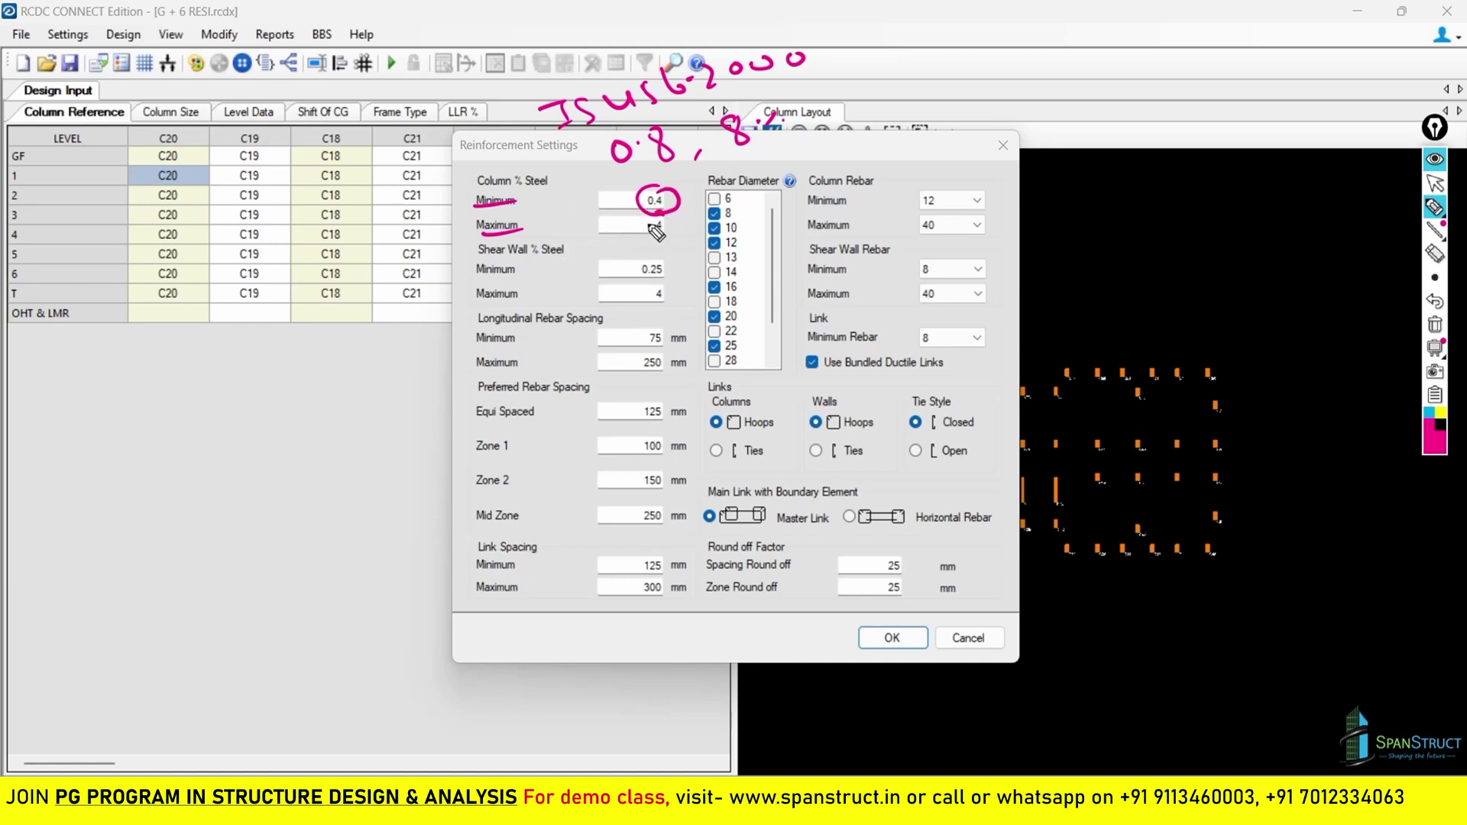
drag(651, 224, 662, 235)
Set the minimum column steel percentage to 0.8 and clear the pen annotations.
click(1435, 183)
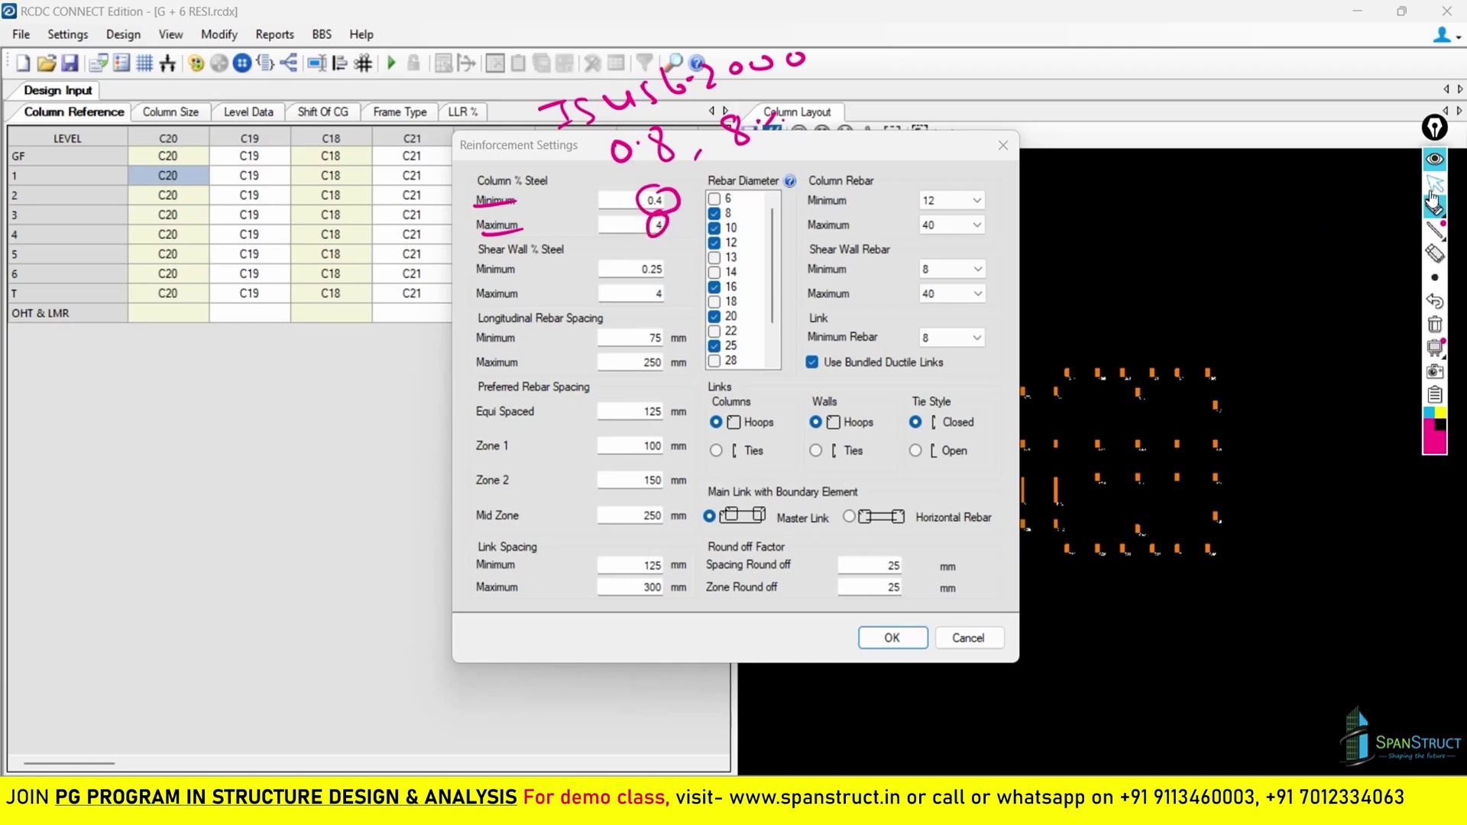
click(666, 204)
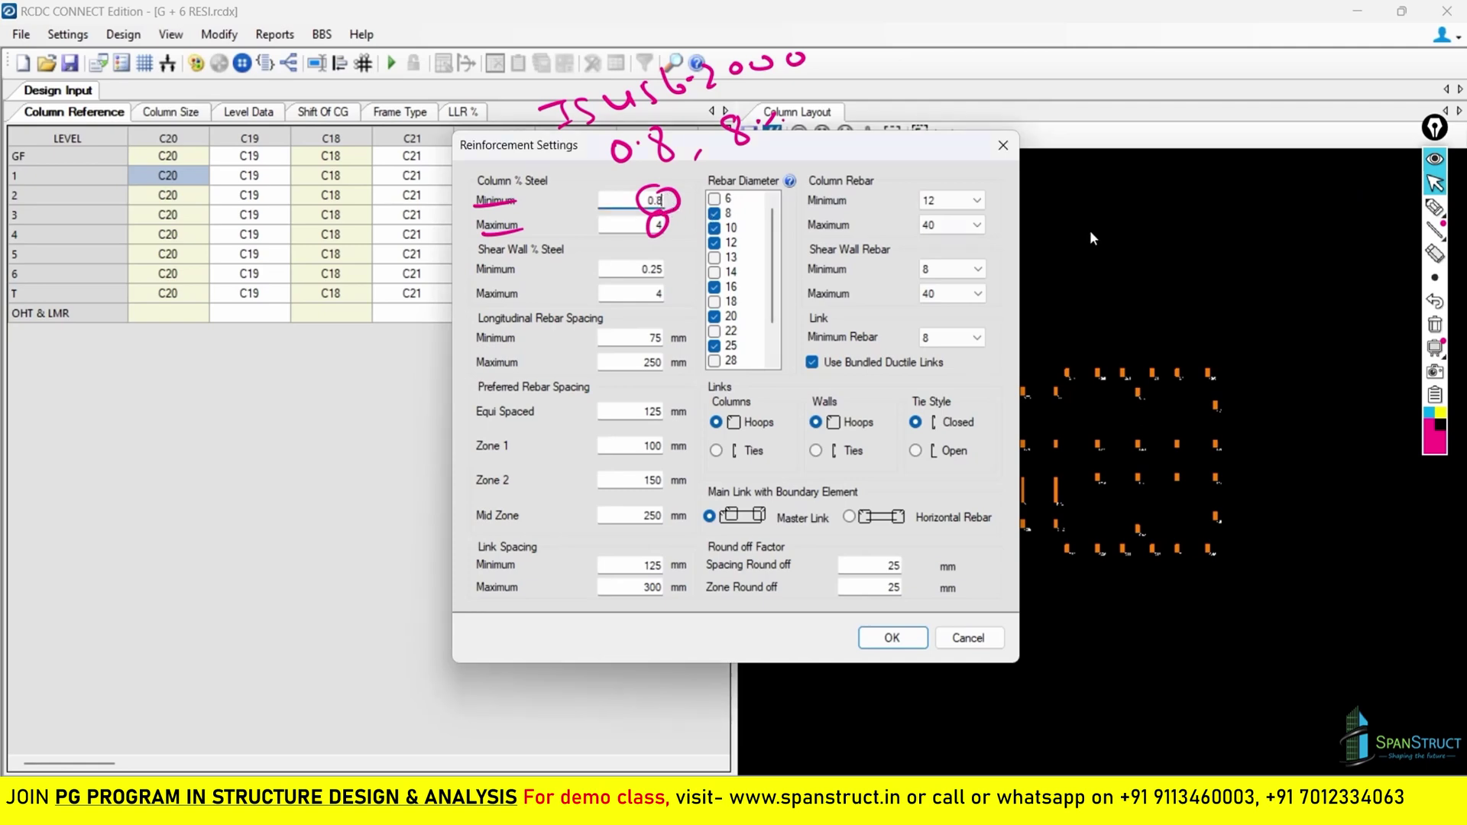
mouse_move(1434, 207)
click(1368, 208)
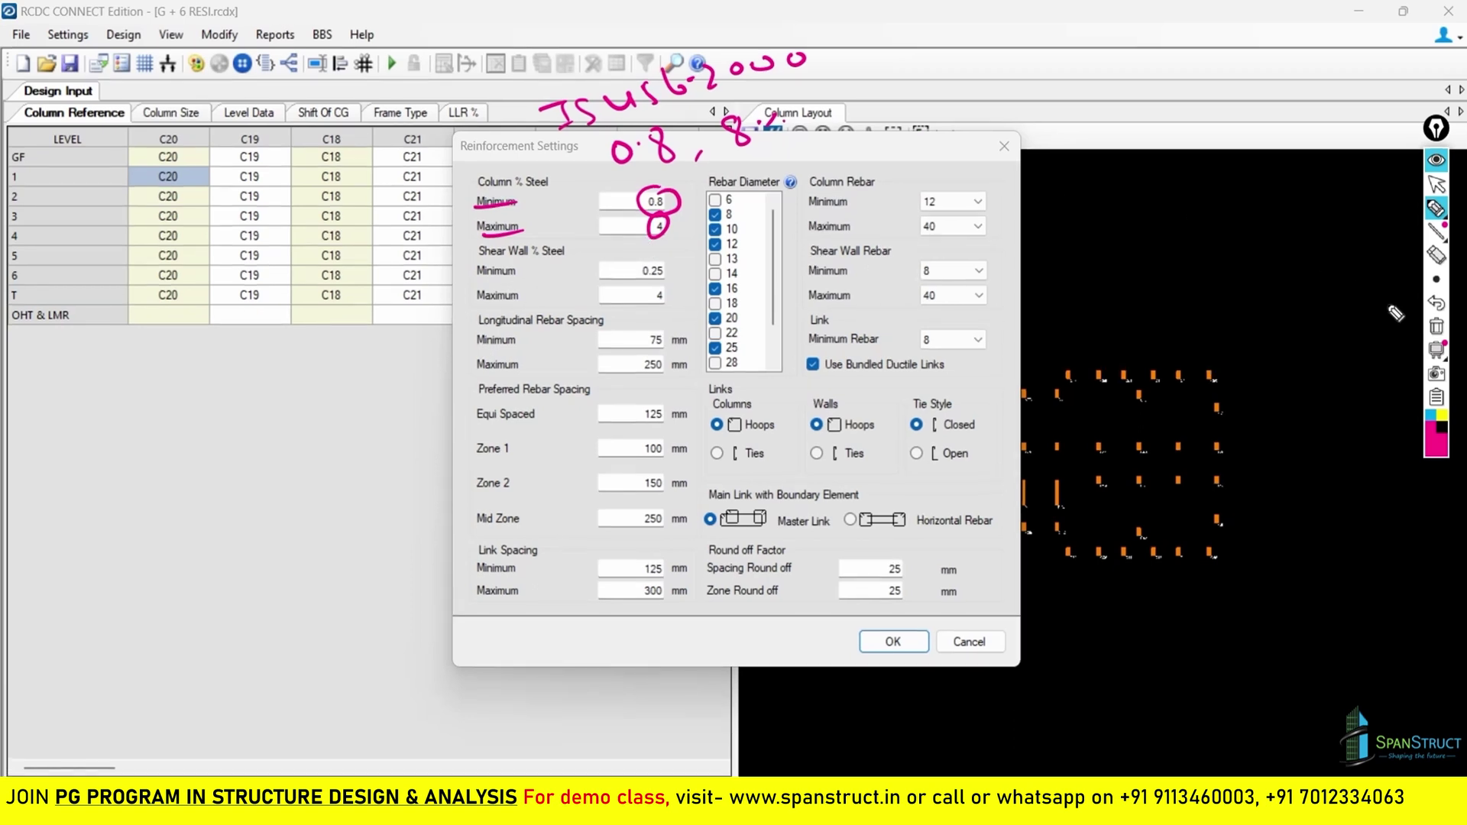
click(1435, 328)
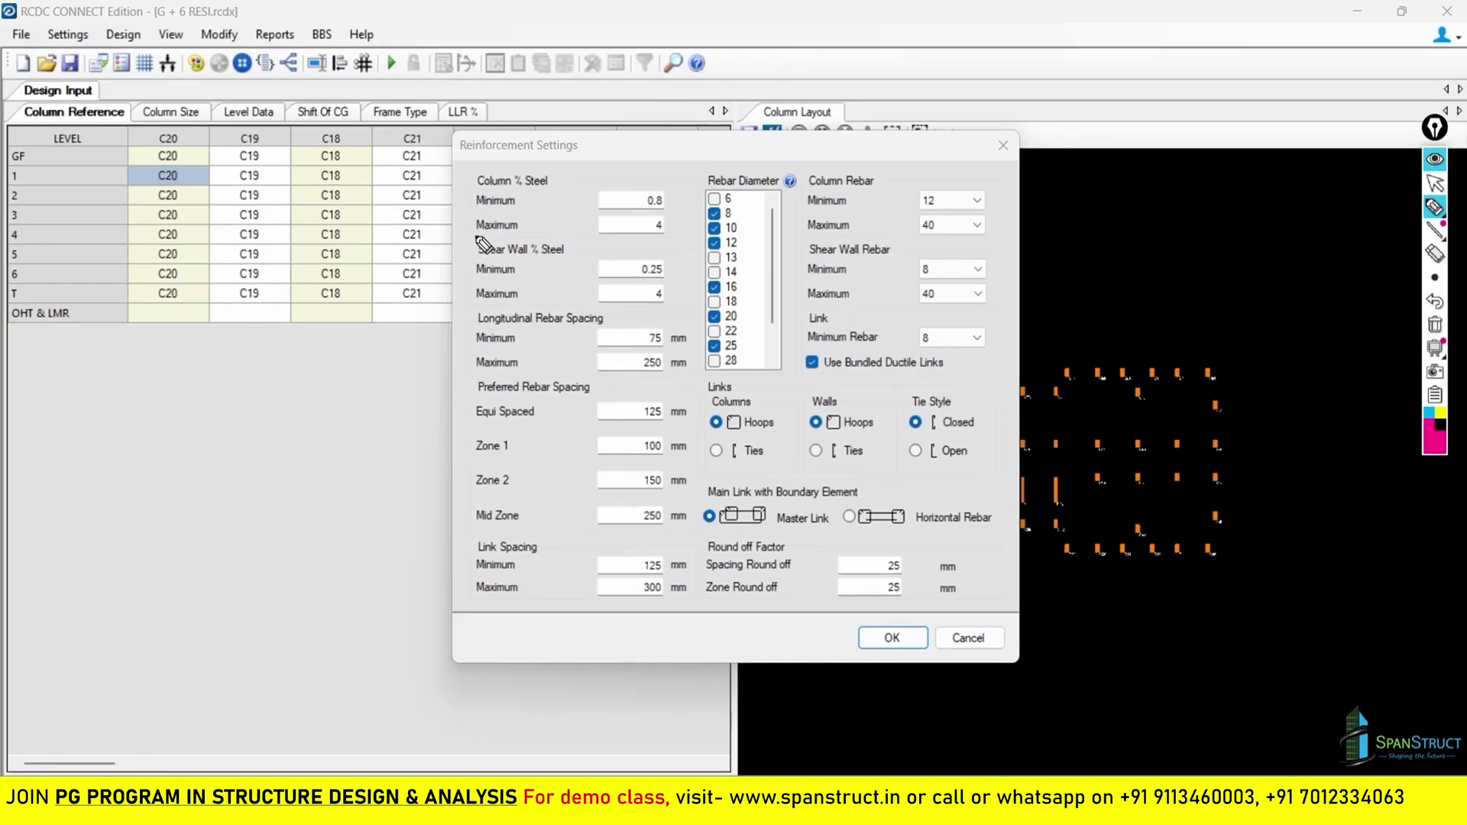
Mark the Shear Wall % Steel settings and the Longitudinal Rebar Spacing heading and minimum with the on-screen pen.
mouse_move(477, 234)
mouse_down()
mouse_move(544, 229)
mouse_move(580, 264)
mouse_move(480, 277)
mouse_move(501, 268)
mouse_up()
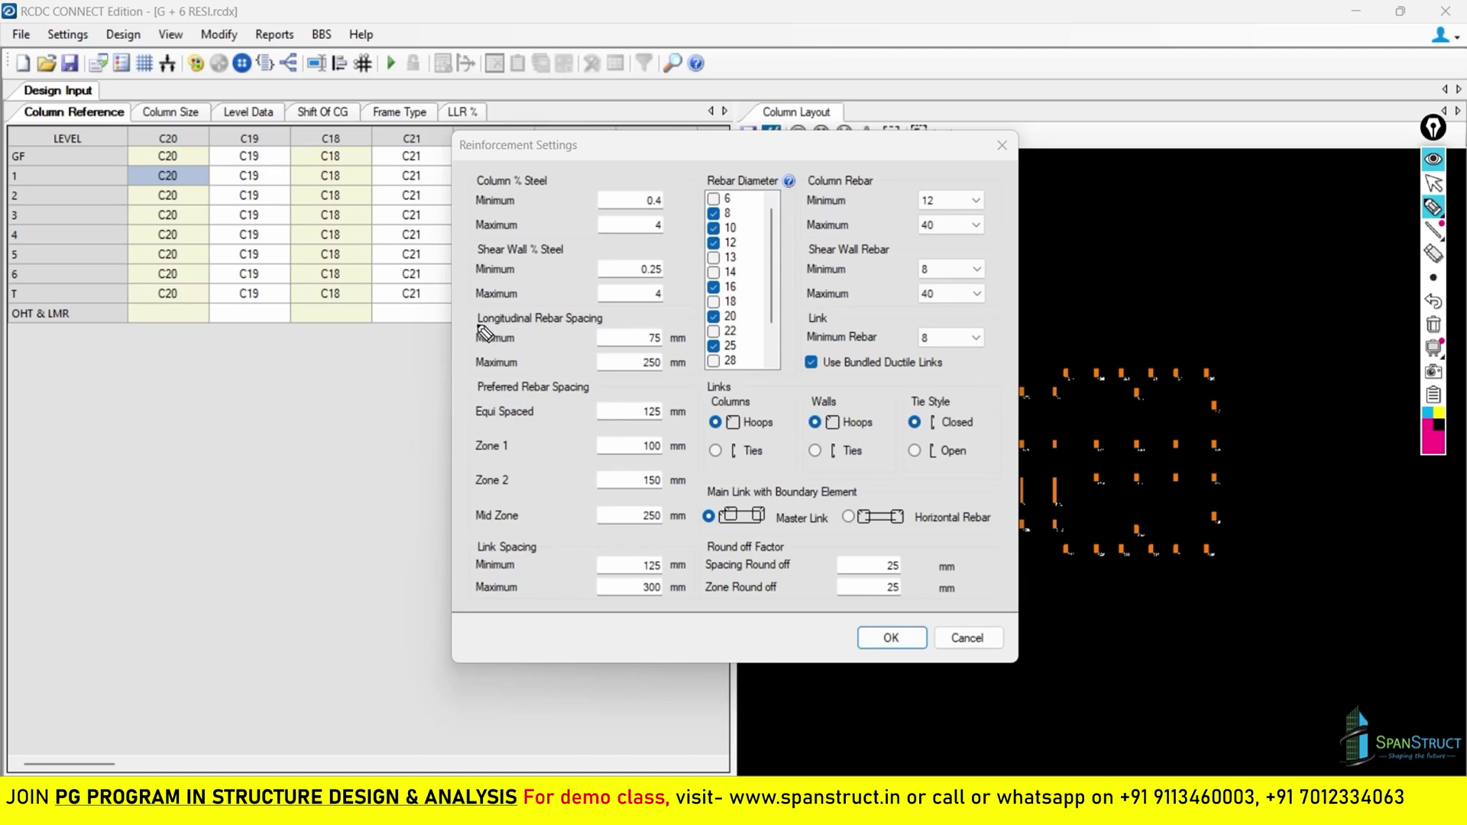
drag(475, 327, 600, 325)
drag(481, 304, 475, 324)
drag(601, 304, 600, 324)
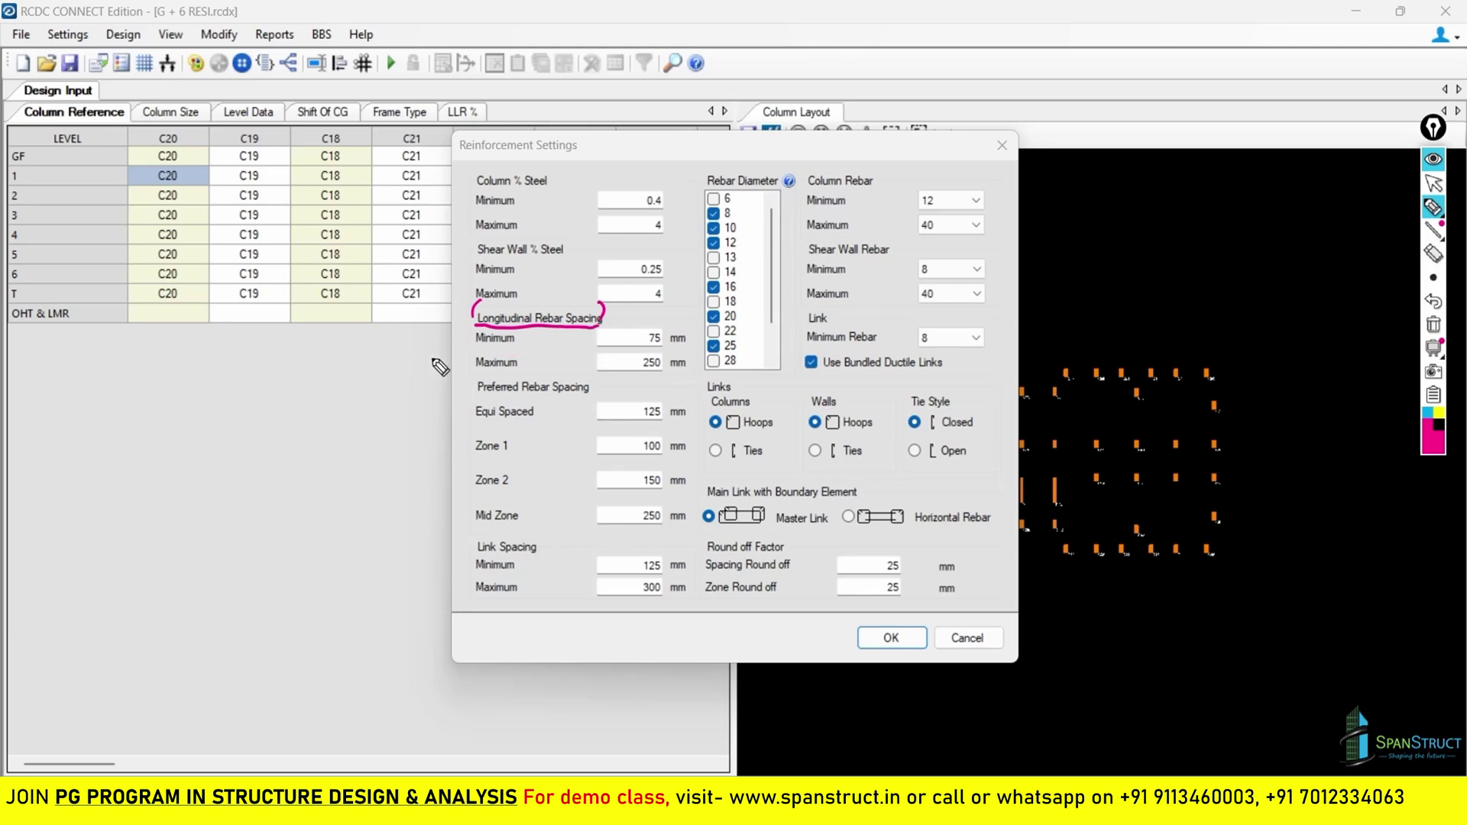
drag(477, 341, 510, 342)
Switch to the column reinforcement image in the photo viewer, outline its elevation and cross-section with the pen, and clear the marks.
key(alt+Tab)
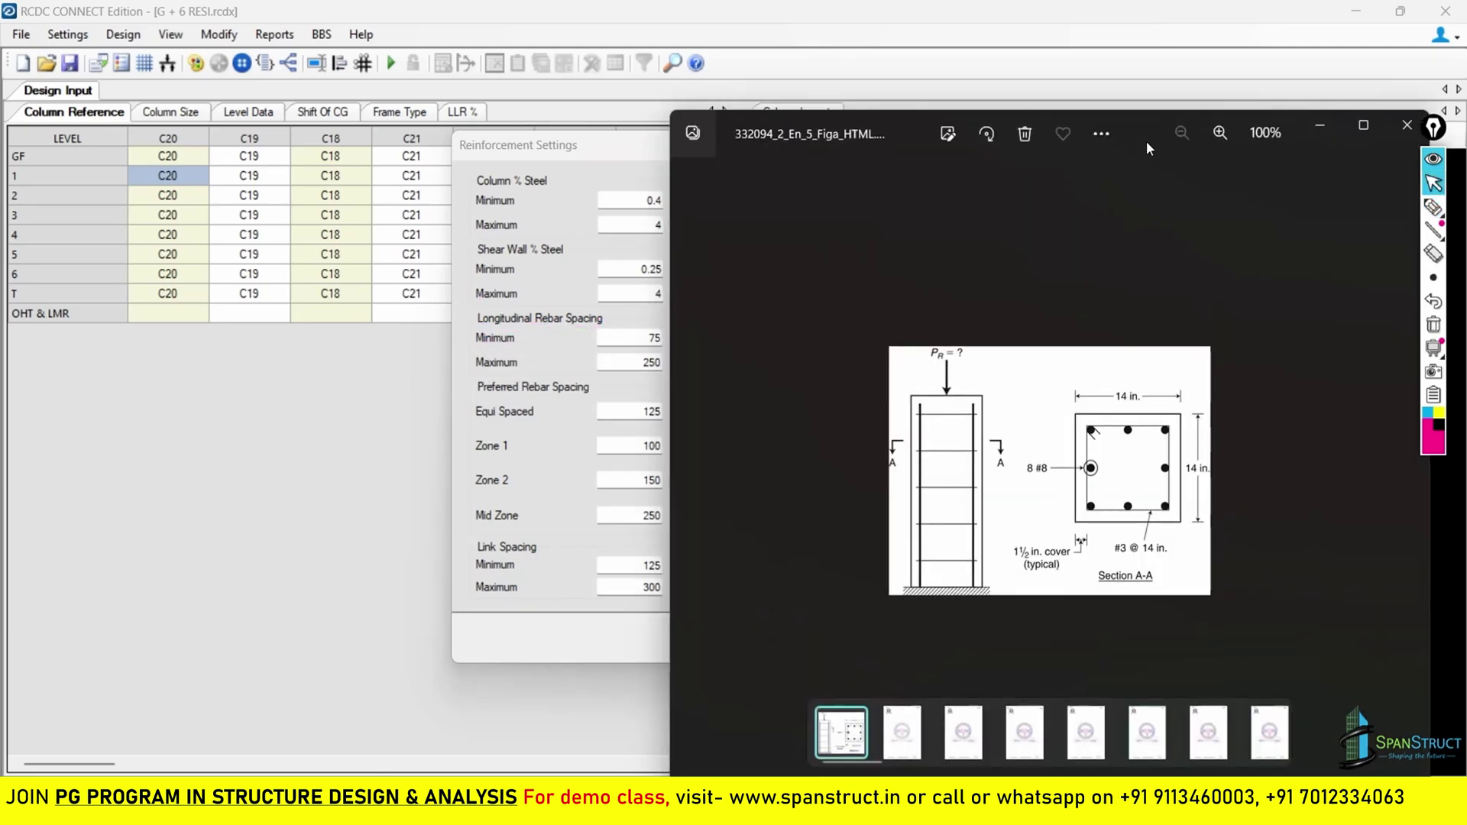
drag(1099, 151, 1117, 113)
click(1434, 207)
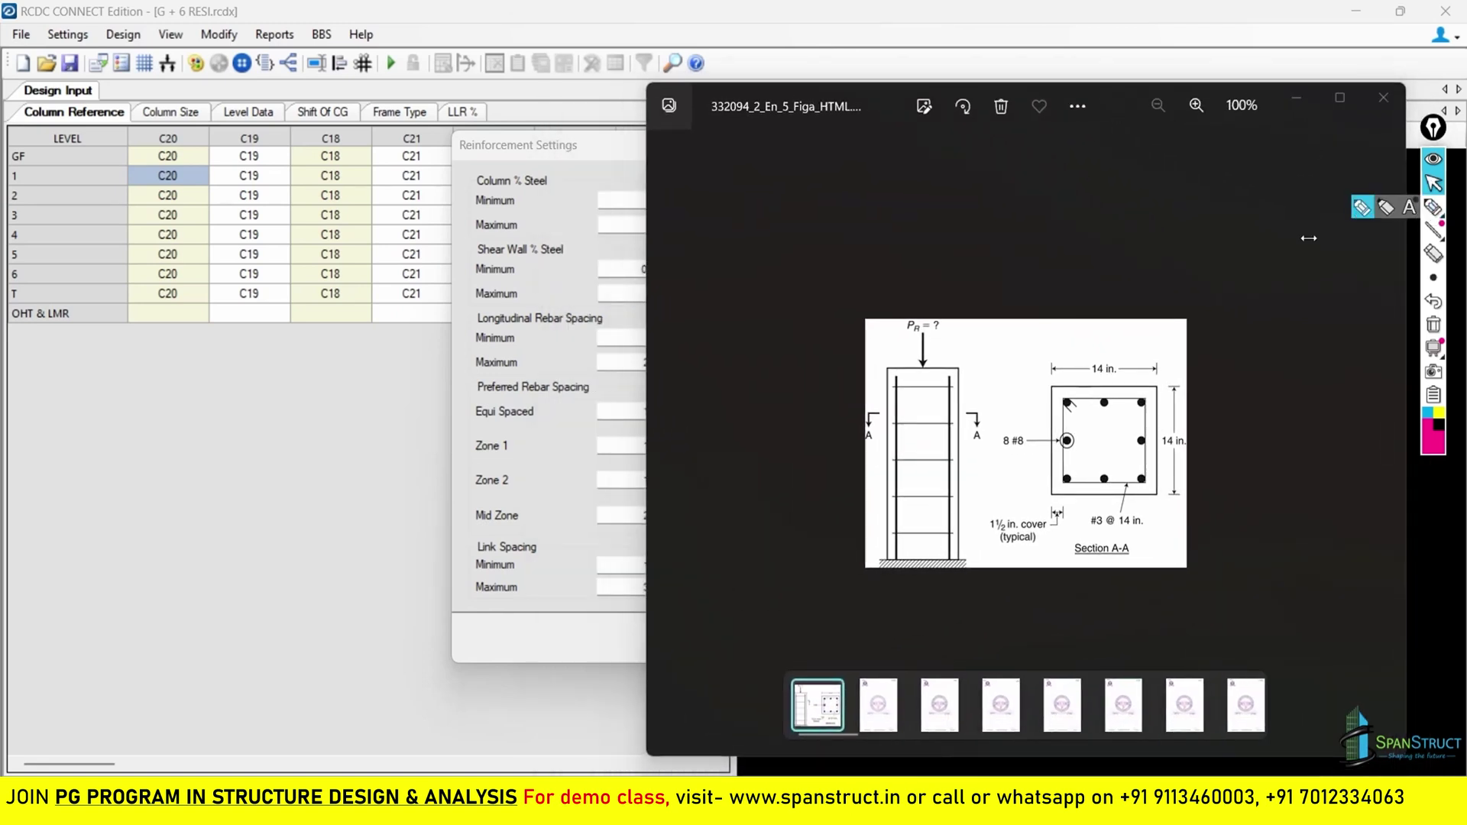
mouse_move(938, 305)
mouse_down()
mouse_move(875, 351)
mouse_move(833, 506)
mouse_move(908, 580)
mouse_move(1003, 502)
mouse_move(986, 310)
mouse_up()
mouse_move(1174, 332)
mouse_down()
mouse_move(1018, 510)
mouse_move(1217, 433)
mouse_move(1163, 347)
mouse_up()
click(1432, 326)
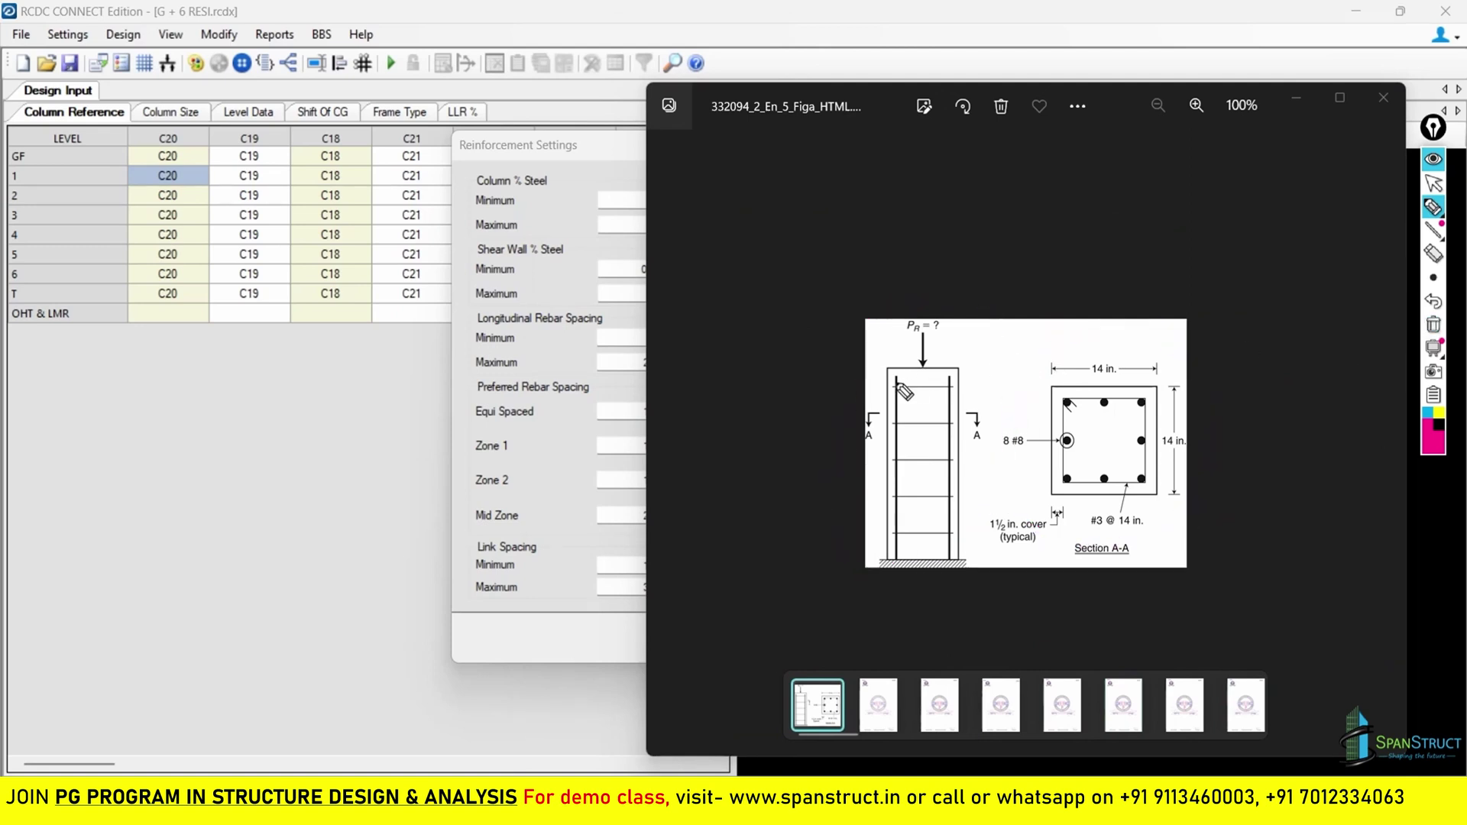
Trace the vertical bars and horizontal ties on the image's column elevation, and clear the strokes.
drag(898, 380, 884, 569)
drag(951, 373, 938, 564)
drag(900, 459, 942, 459)
mouse_move(898, 386)
mouse_down()
mouse_move(947, 384)
mouse_move(956, 419)
mouse_up()
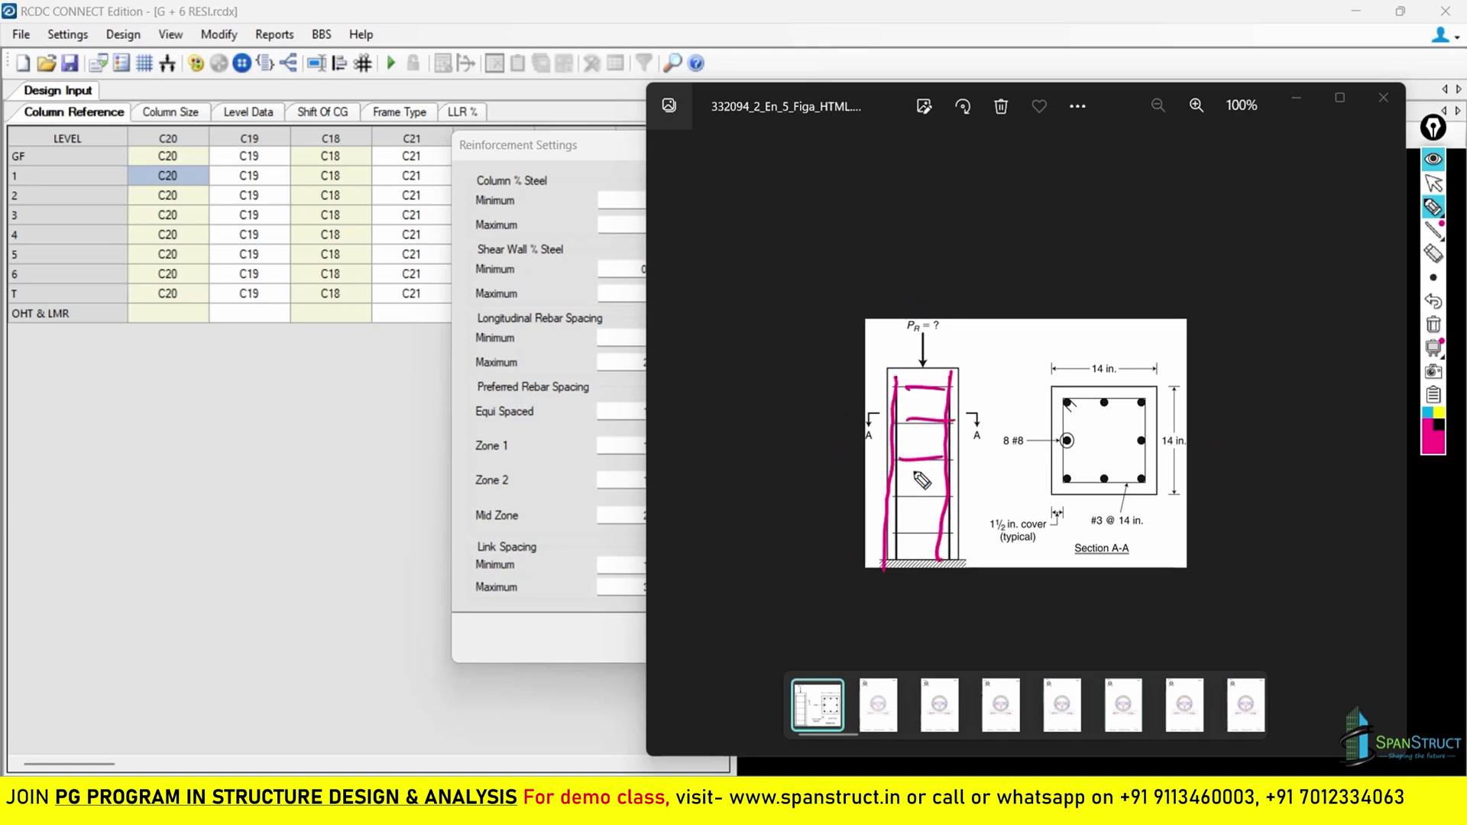
drag(902, 499, 943, 497)
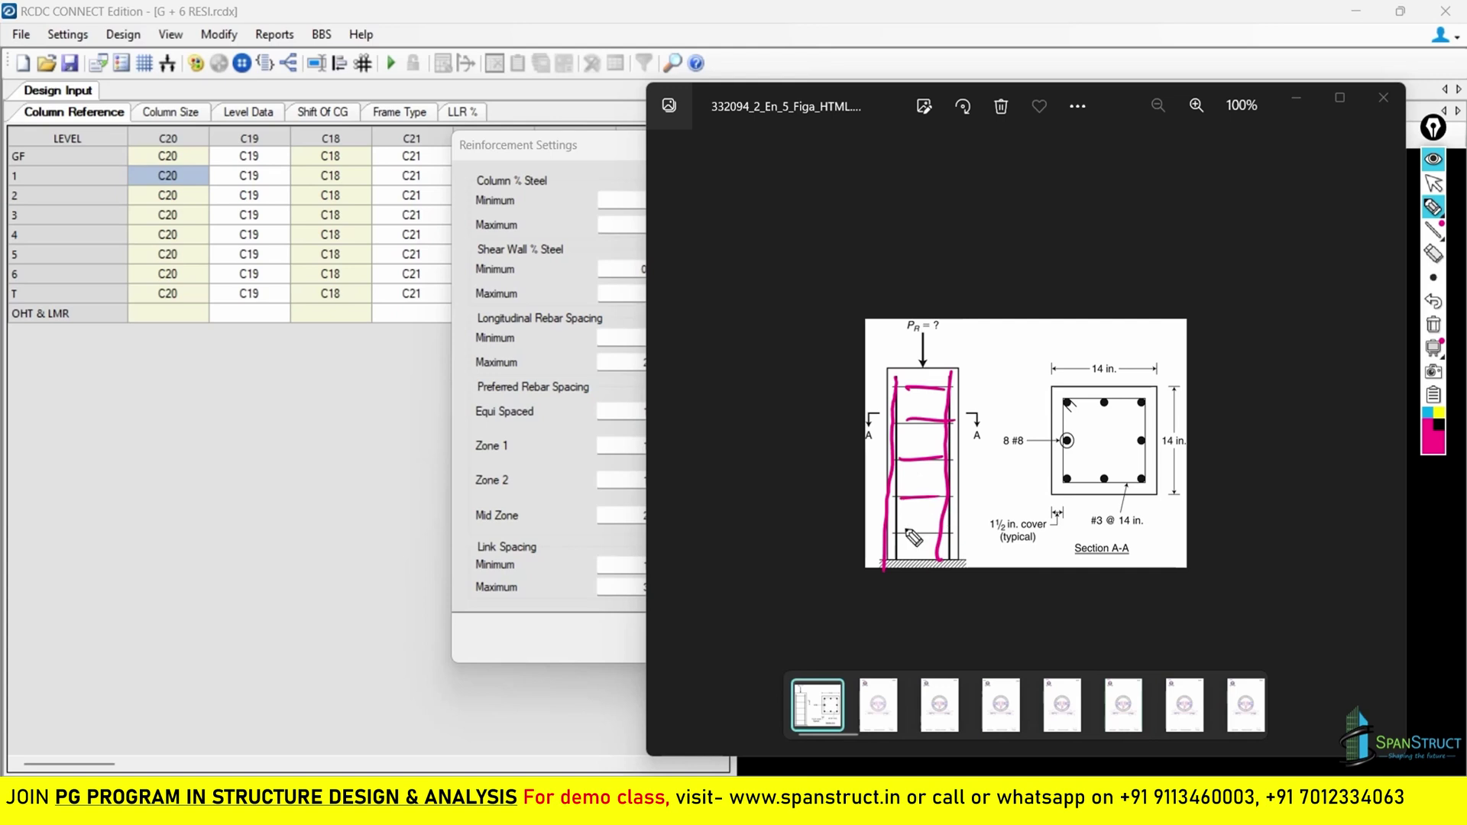
click(1434, 326)
Move the image aside to reveal the settings and mark the Longitudinal Rebar Spacing and Link Spacing headings.
click(1433, 183)
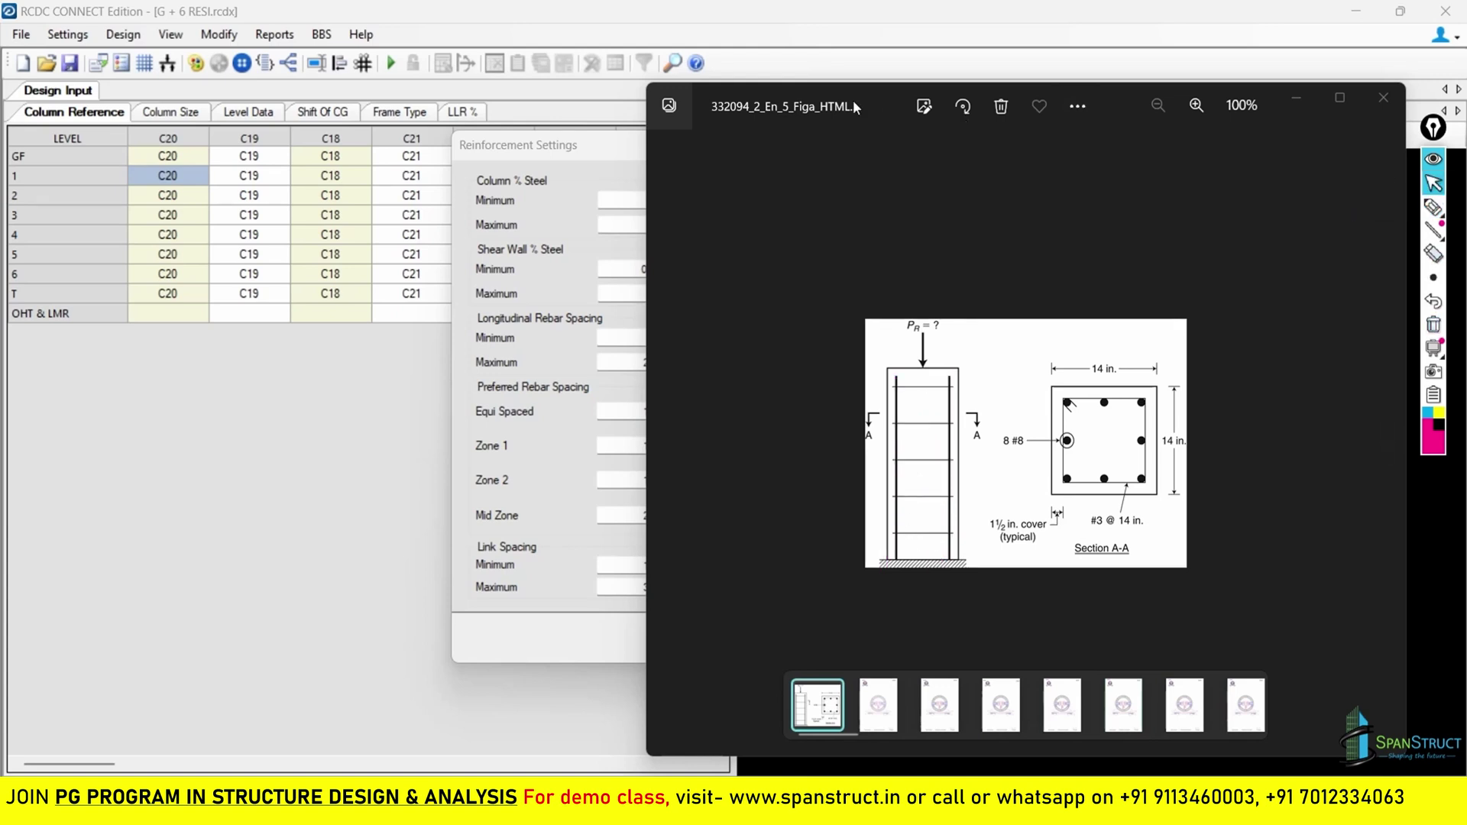
mouse_move(853, 99)
mouse_down()
mouse_move(957, 137)
mouse_move(929, 115)
mouse_up()
key(ctrl+shift+2)
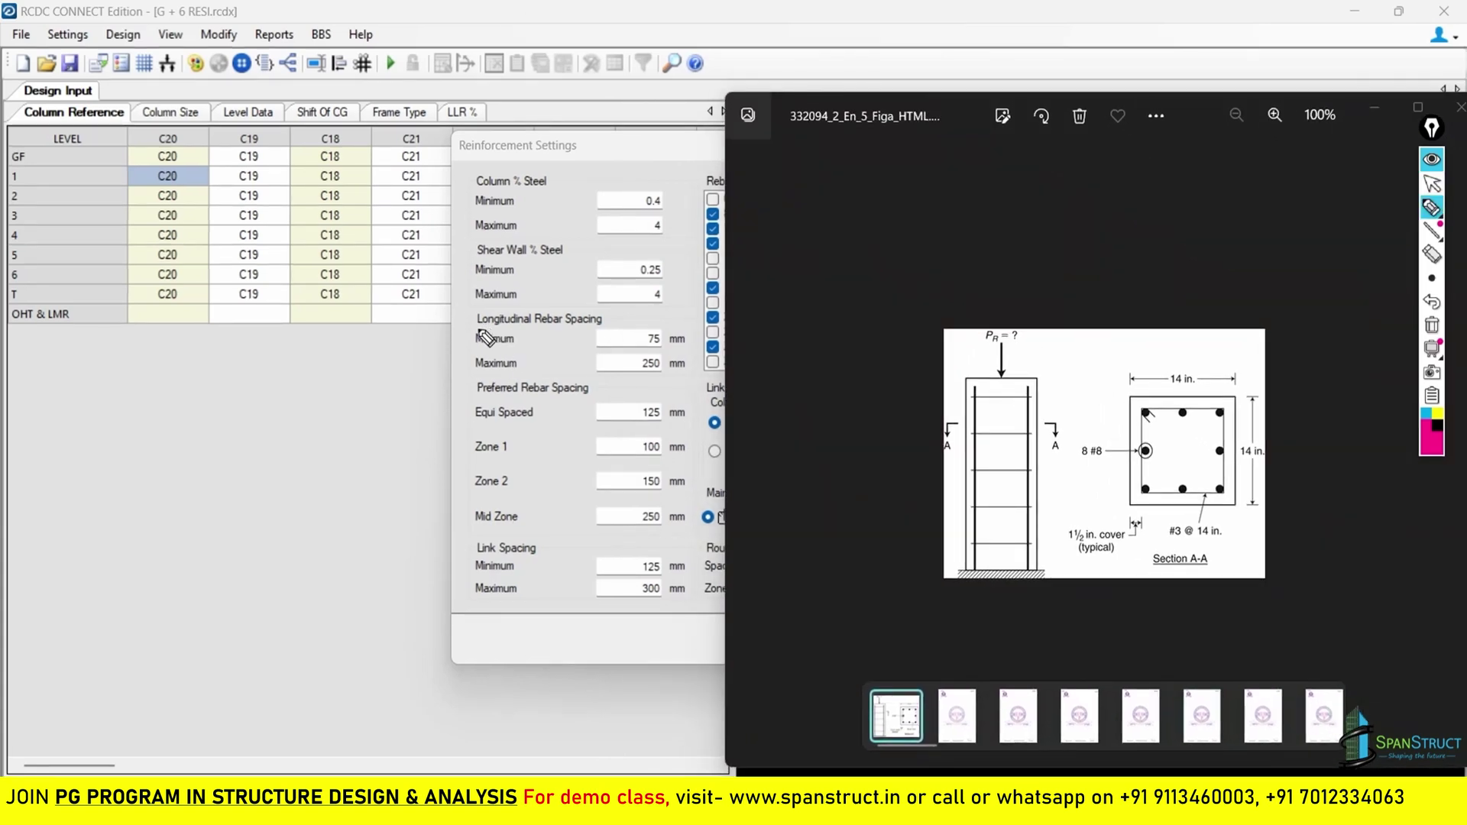
drag(472, 326, 544, 323)
drag(478, 551, 535, 547)
mouse_move(477, 310)
mouse_down()
mouse_move(549, 347)
mouse_move(597, 294)
mouse_up()
drag(527, 336, 602, 330)
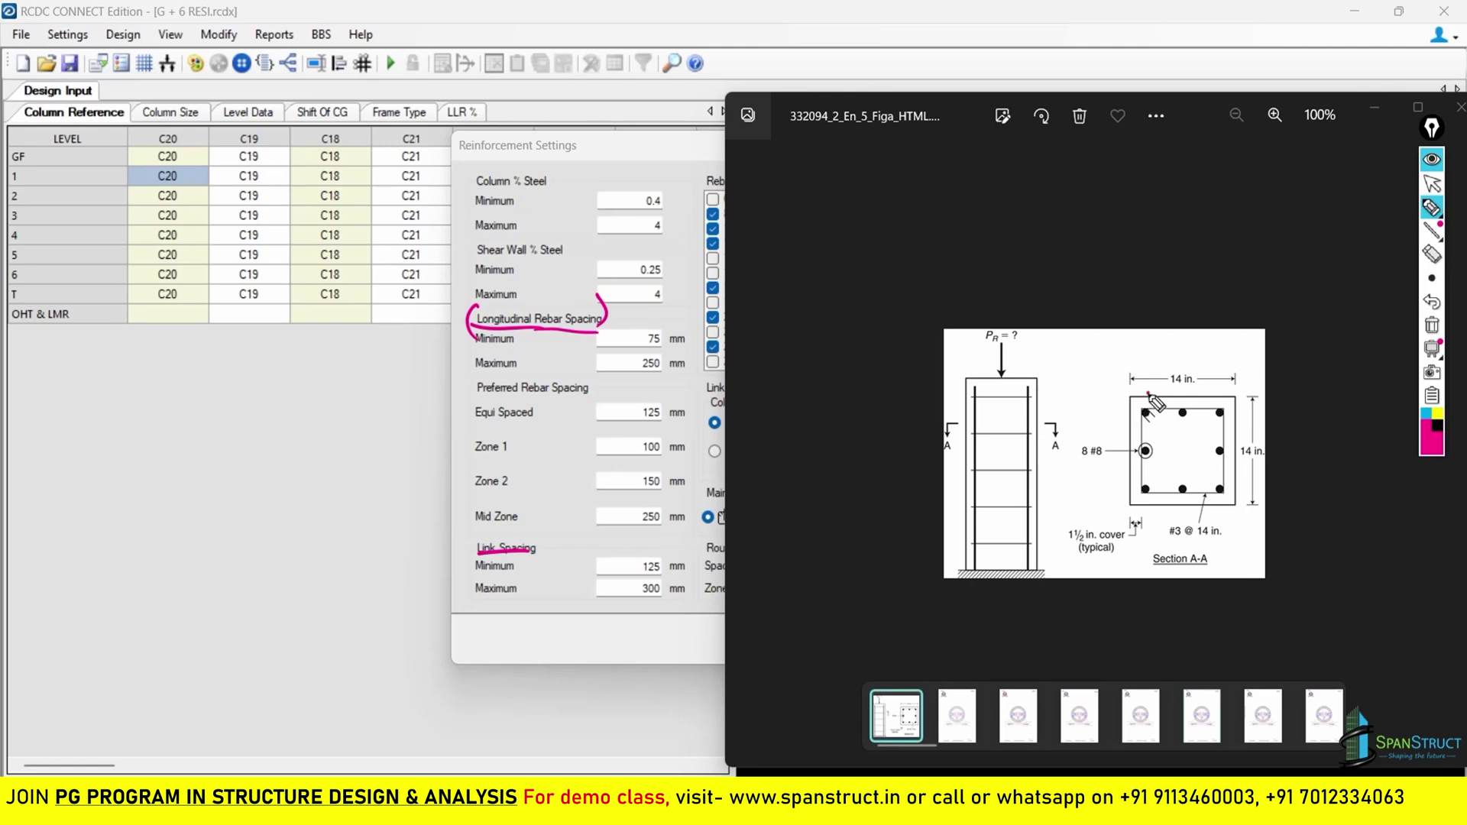
Mark the bar spacing around the column cross-section and trace the main bars and ties on the elevation.
mouse_move(1148, 394)
mouse_down()
mouse_move(1137, 399)
mouse_move(1224, 398)
mouse_up()
drag(976, 386, 967, 554)
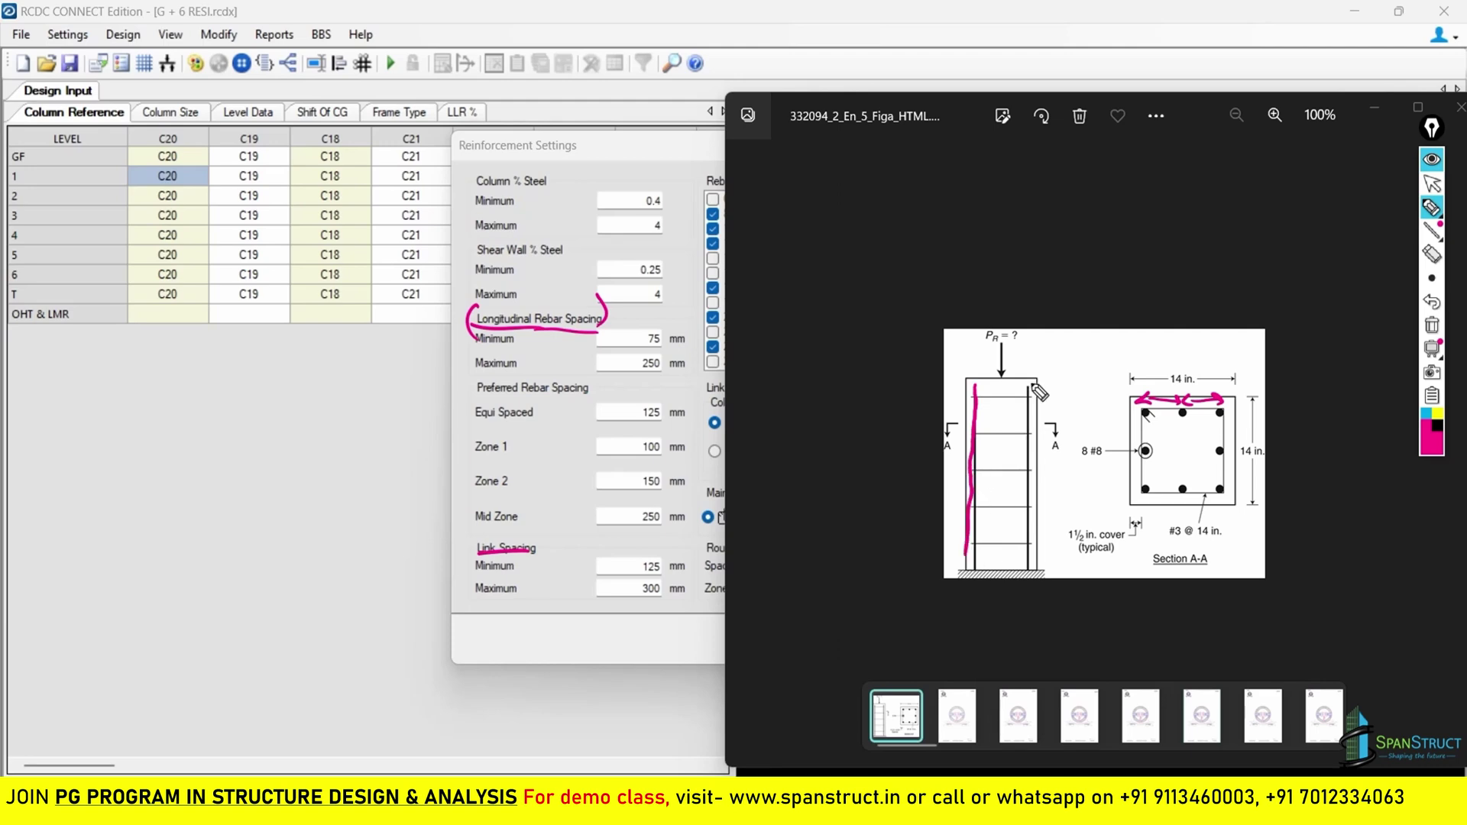
drag(1033, 388, 1022, 569)
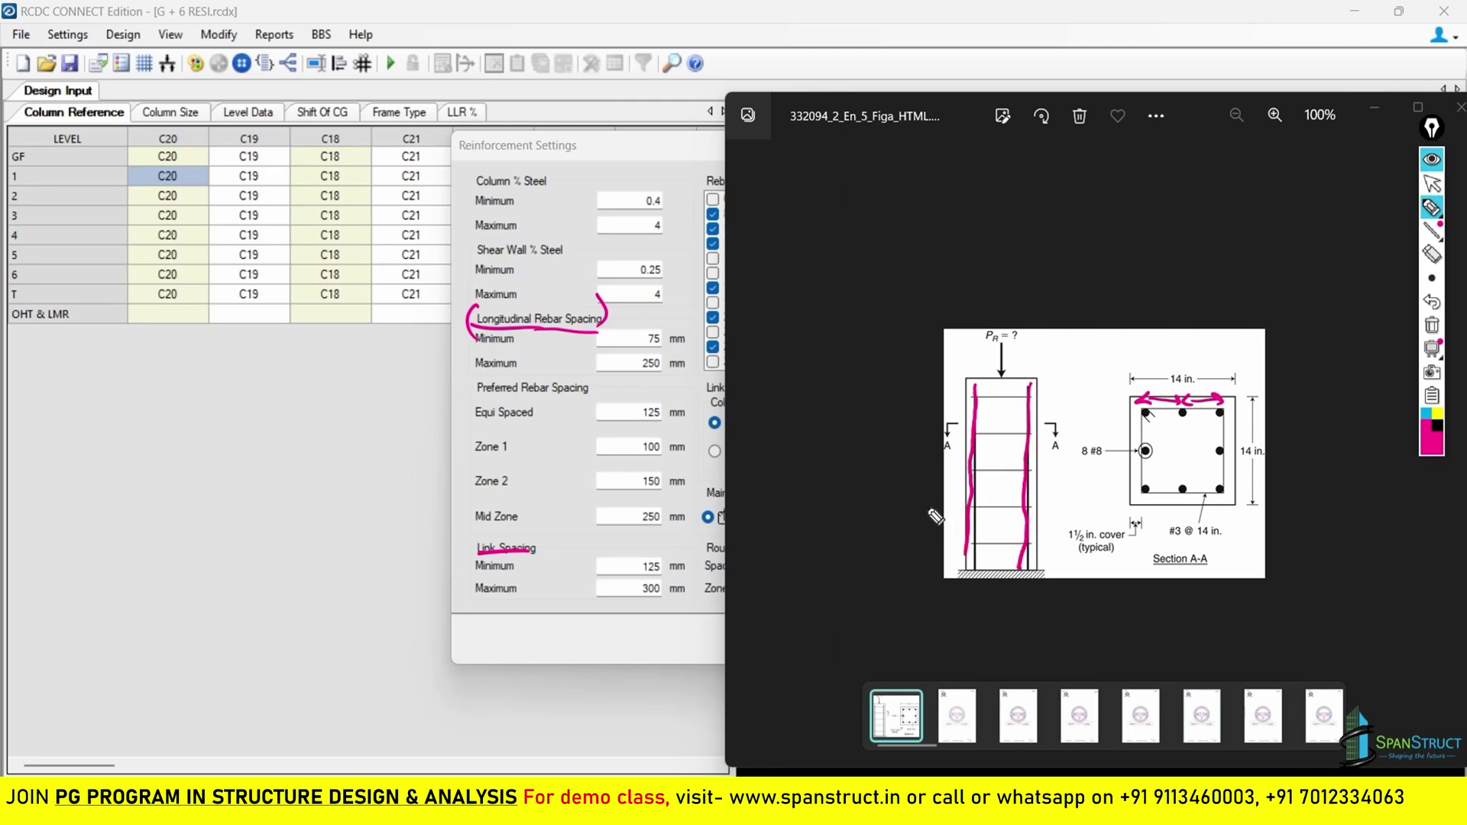
drag(483, 556, 533, 547)
mouse_move(977, 506)
mouse_down()
mouse_move(1032, 504)
mouse_move(977, 471)
mouse_up()
click(984, 431)
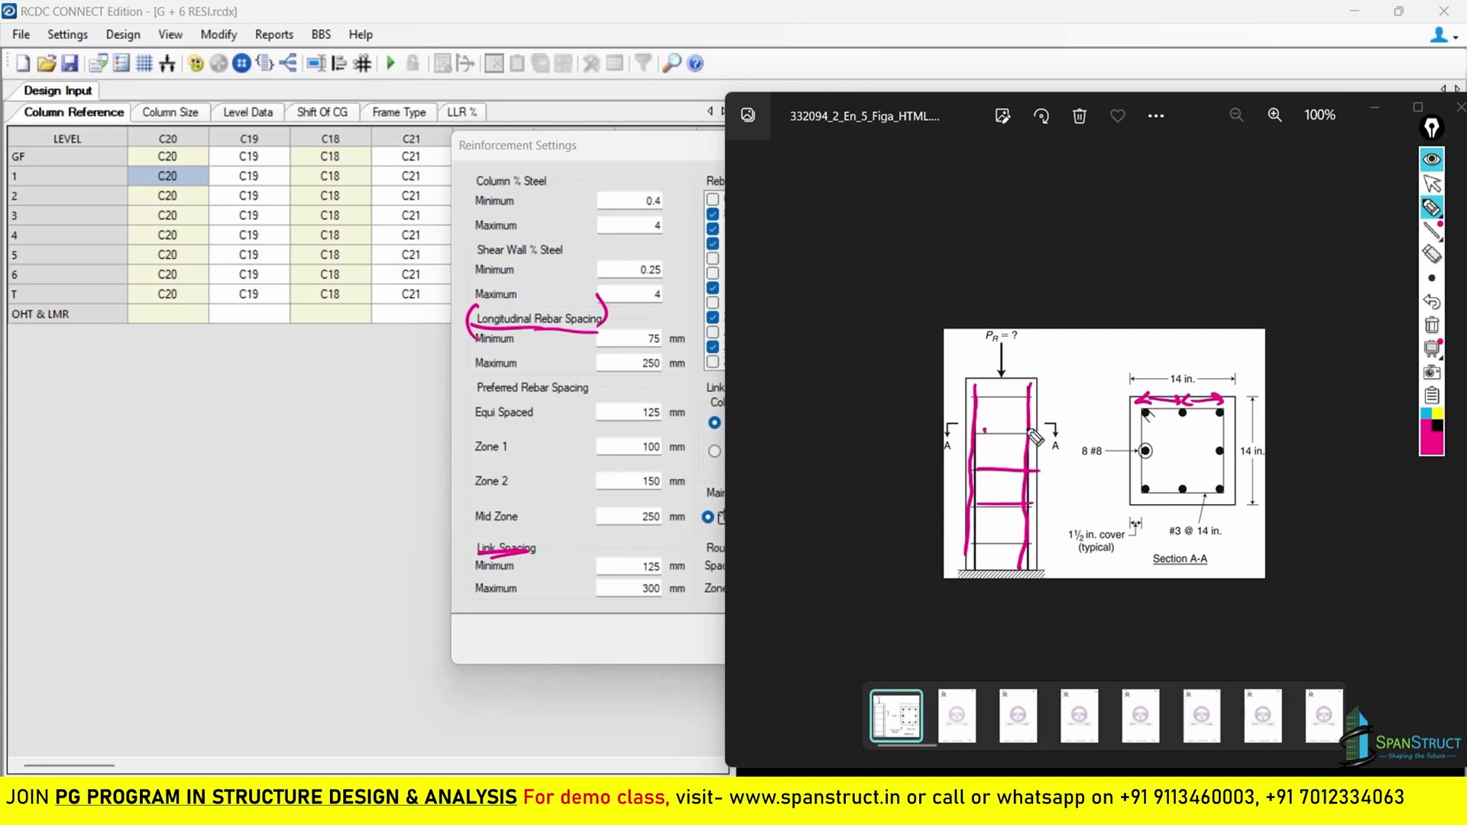
drag(1031, 431, 984, 430)
drag(975, 395, 1033, 394)
mouse_move(1128, 417)
mouse_down()
mouse_move(1124, 419)
mouse_move(1134, 482)
mouse_move(1136, 455)
mouse_move(1152, 504)
mouse_move(1178, 508)
mouse_move(1222, 502)
mouse_move(1230, 447)
mouse_up()
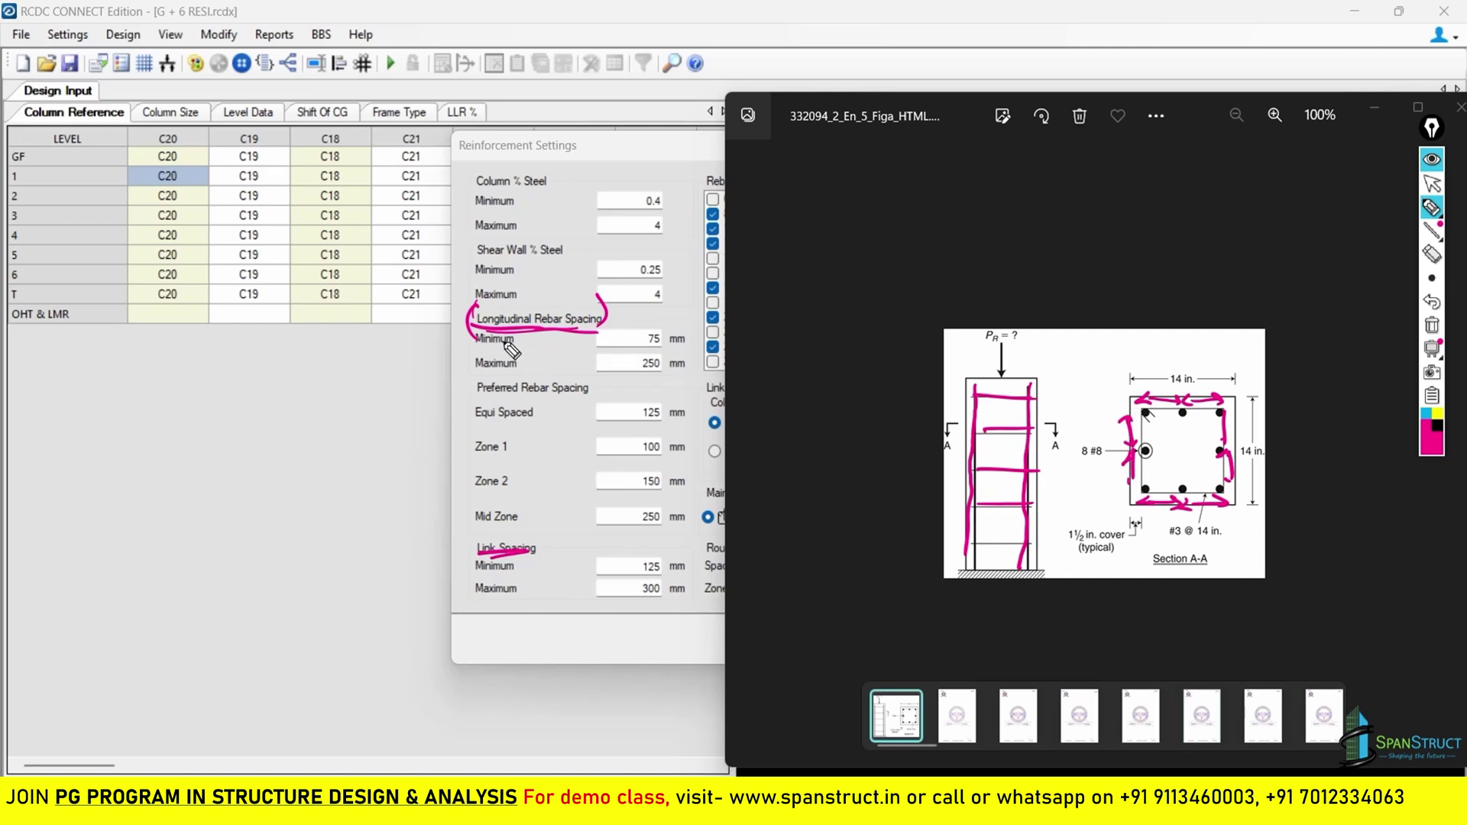
Circle the minimum and maximum longitudinal rebar spacing values and underline the maximum label.
drag(670, 341, 643, 337)
drag(502, 371, 477, 370)
mouse_move(662, 350)
mouse_down()
mouse_move(633, 374)
mouse_move(649, 350)
mouse_up()
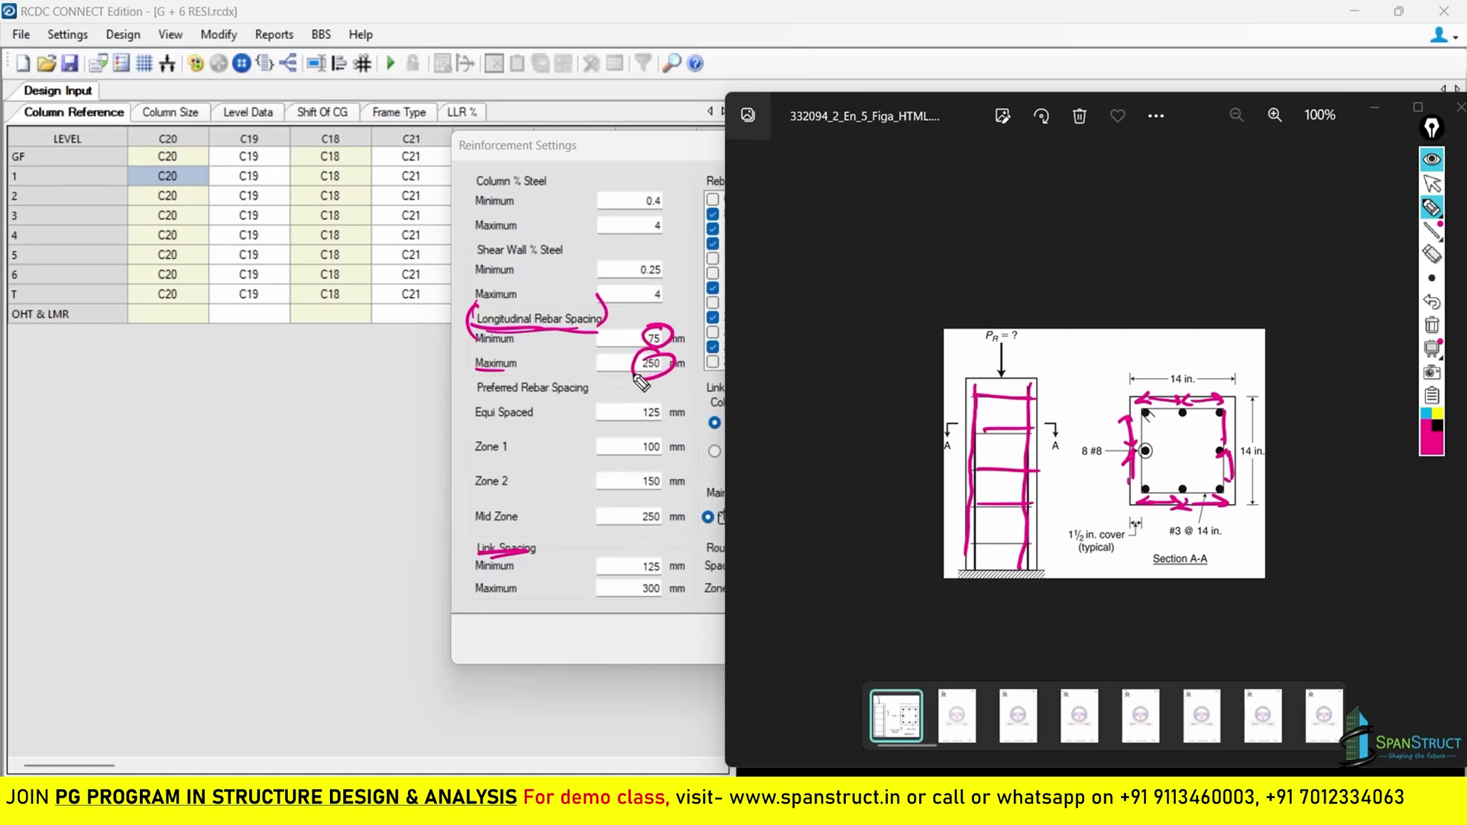
Return to the full Reinforcement Settings, box the Equi Spaced value and the longitudinal spacing limits, and clear the marks.
key(alt+Tab)
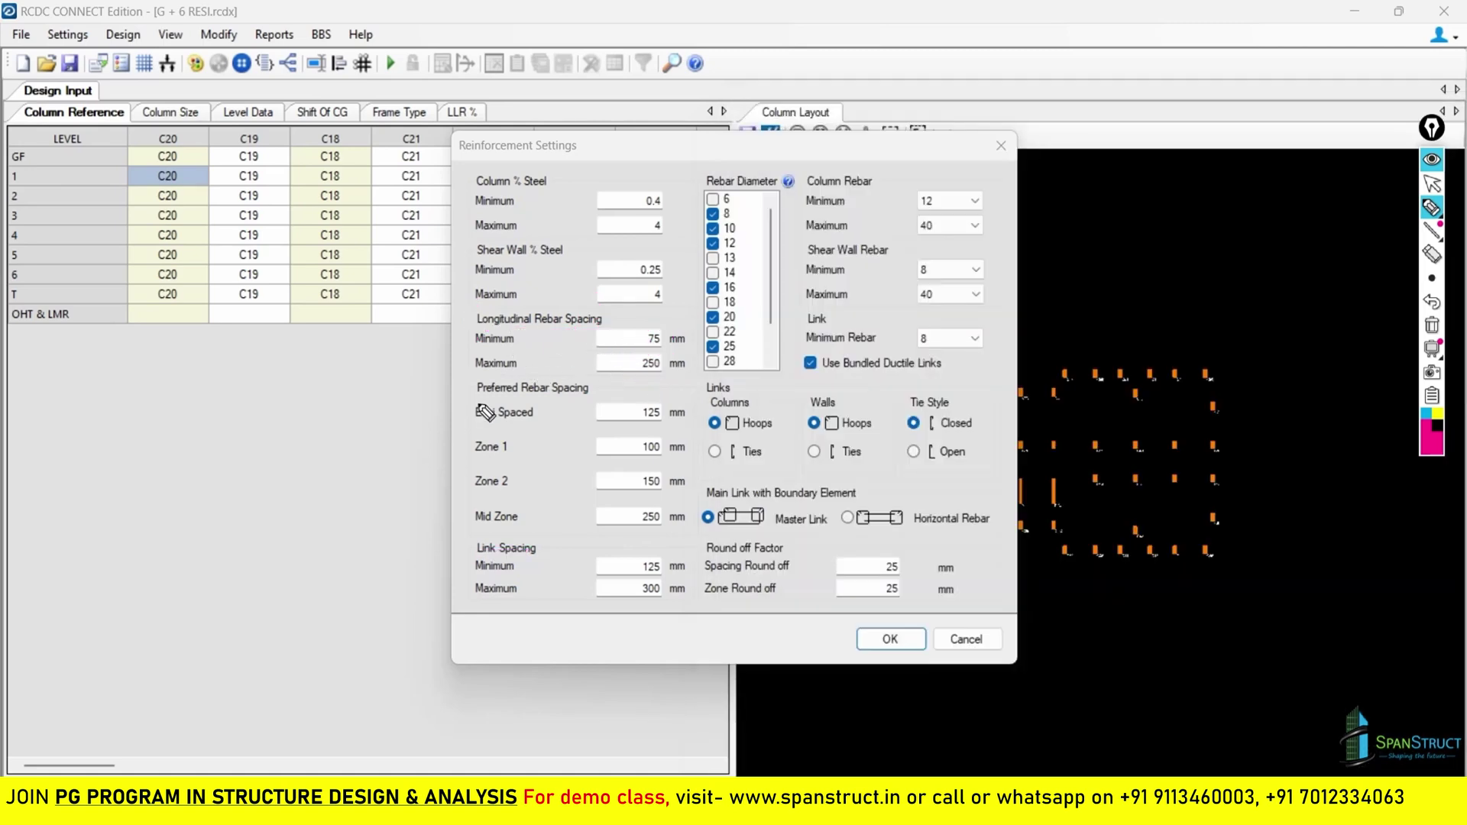
drag(464, 388, 530, 420)
mouse_move(688, 398)
mouse_down()
mouse_move(643, 400)
mouse_move(635, 421)
mouse_move(687, 418)
mouse_up()
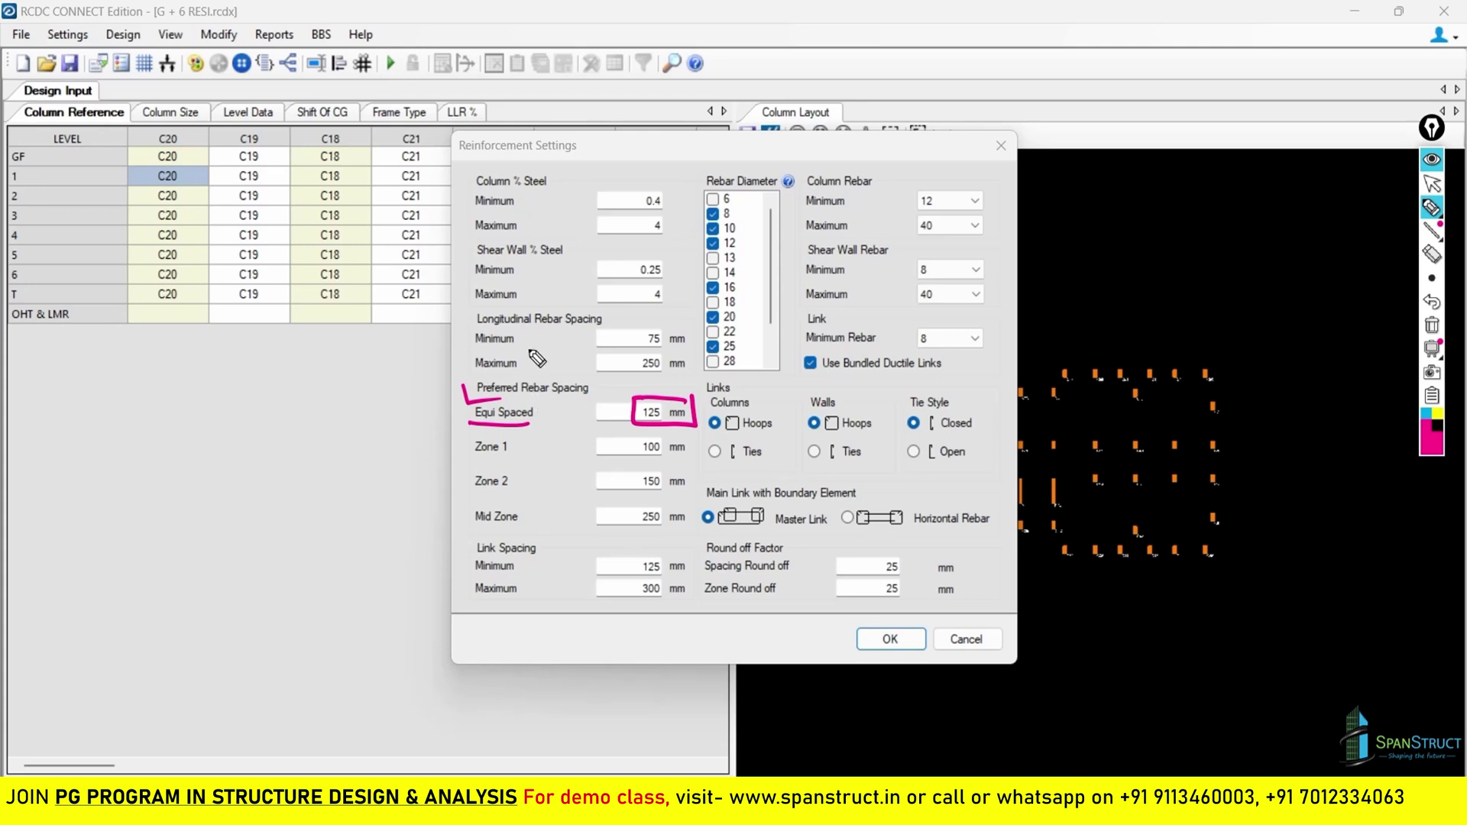
click(545, 337)
mouse_move(672, 327)
mouse_down()
mouse_move(696, 360)
mouse_move(658, 352)
mouse_move(702, 390)
mouse_move(692, 356)
mouse_up()
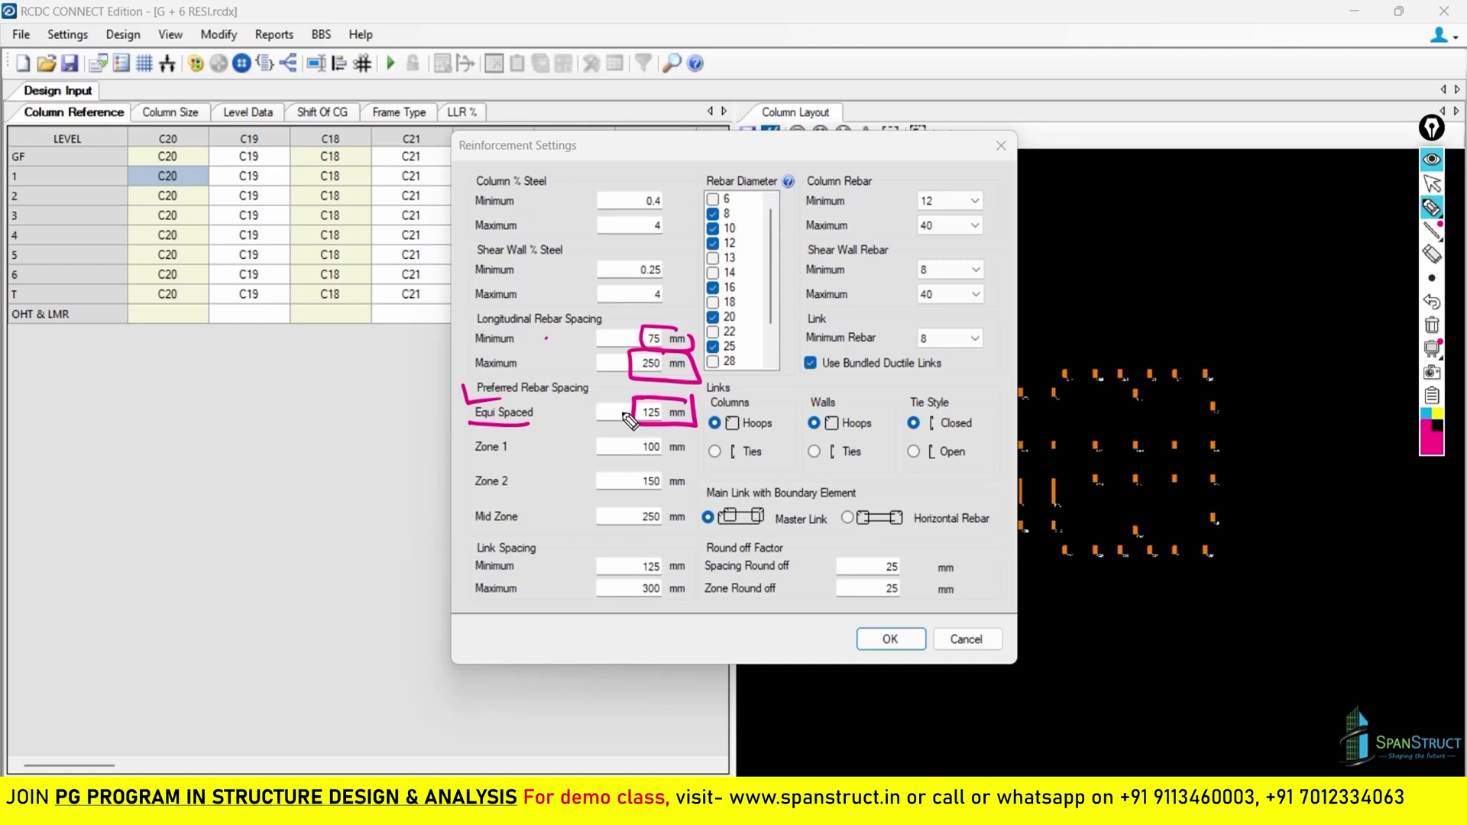
drag(696, 422, 726, 399)
click(1431, 325)
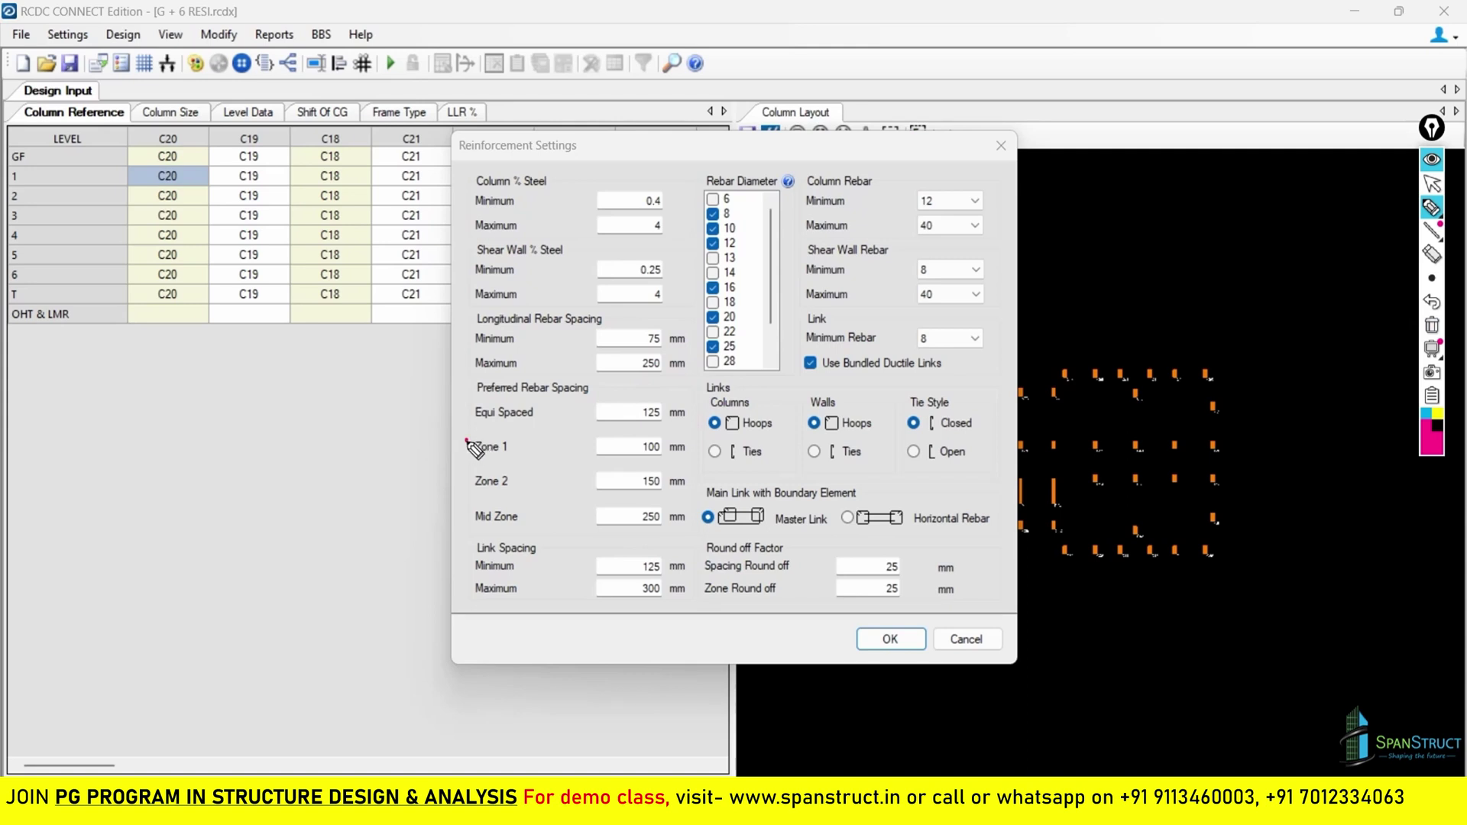
Mark the Zone 1, Zone 2 and Mid Zone preferred rebar spacings with ticks and a box, and clear the annotations.
mouse_move(468, 442)
mouse_down()
mouse_move(502, 443)
mouse_move(506, 480)
mouse_up()
click(470, 512)
drag(471, 530, 518, 514)
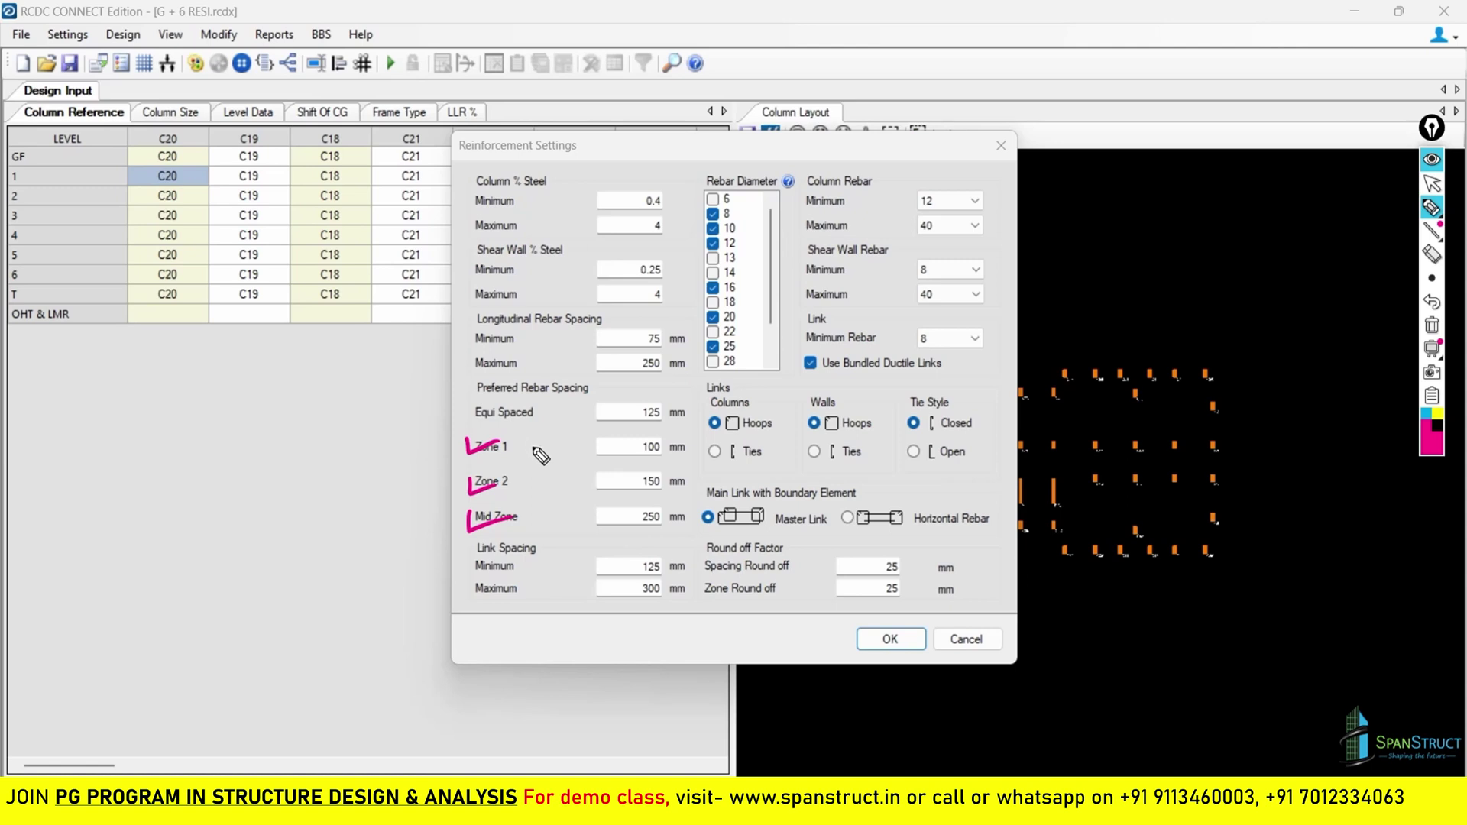
mouse_move(469, 437)
mouse_down()
mouse_move(463, 529)
mouse_move(638, 427)
mouse_move(692, 428)
mouse_move(688, 511)
mouse_move(623, 541)
mouse_move(481, 531)
mouse_up()
mouse_move(671, 441)
mouse_down()
mouse_move(687, 448)
mouse_move(672, 468)
mouse_up()
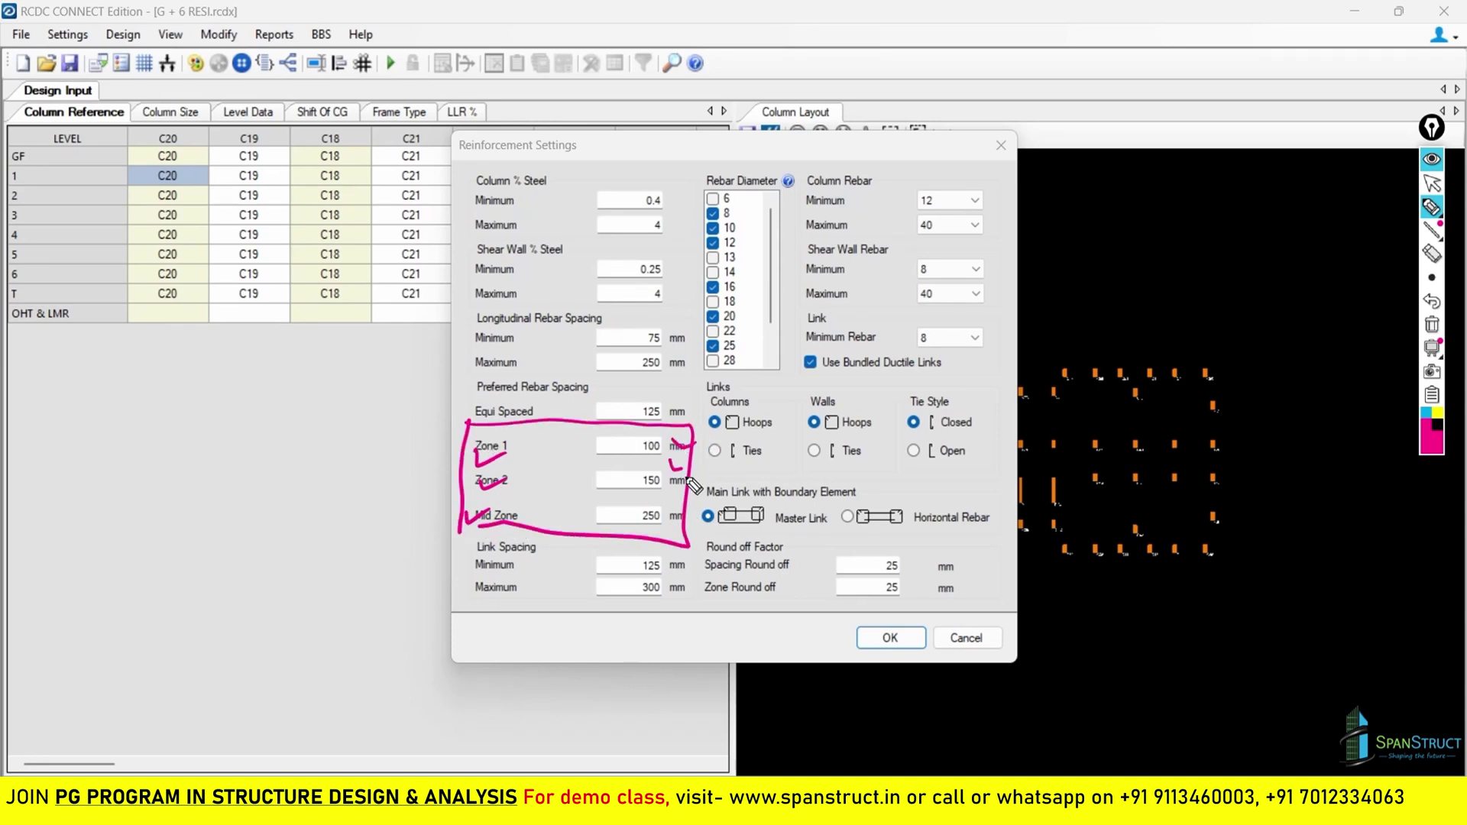
click(663, 512)
click(1432, 324)
Box the Link Spacing heading, and bring up the column drawing in Photos, moved clear of the spacing values.
mouse_move(469, 545)
mouse_down()
mouse_move(493, 548)
mouse_move(460, 560)
mouse_move(539, 533)
mouse_move(524, 556)
mouse_move(464, 556)
mouse_move(466, 544)
mouse_up()
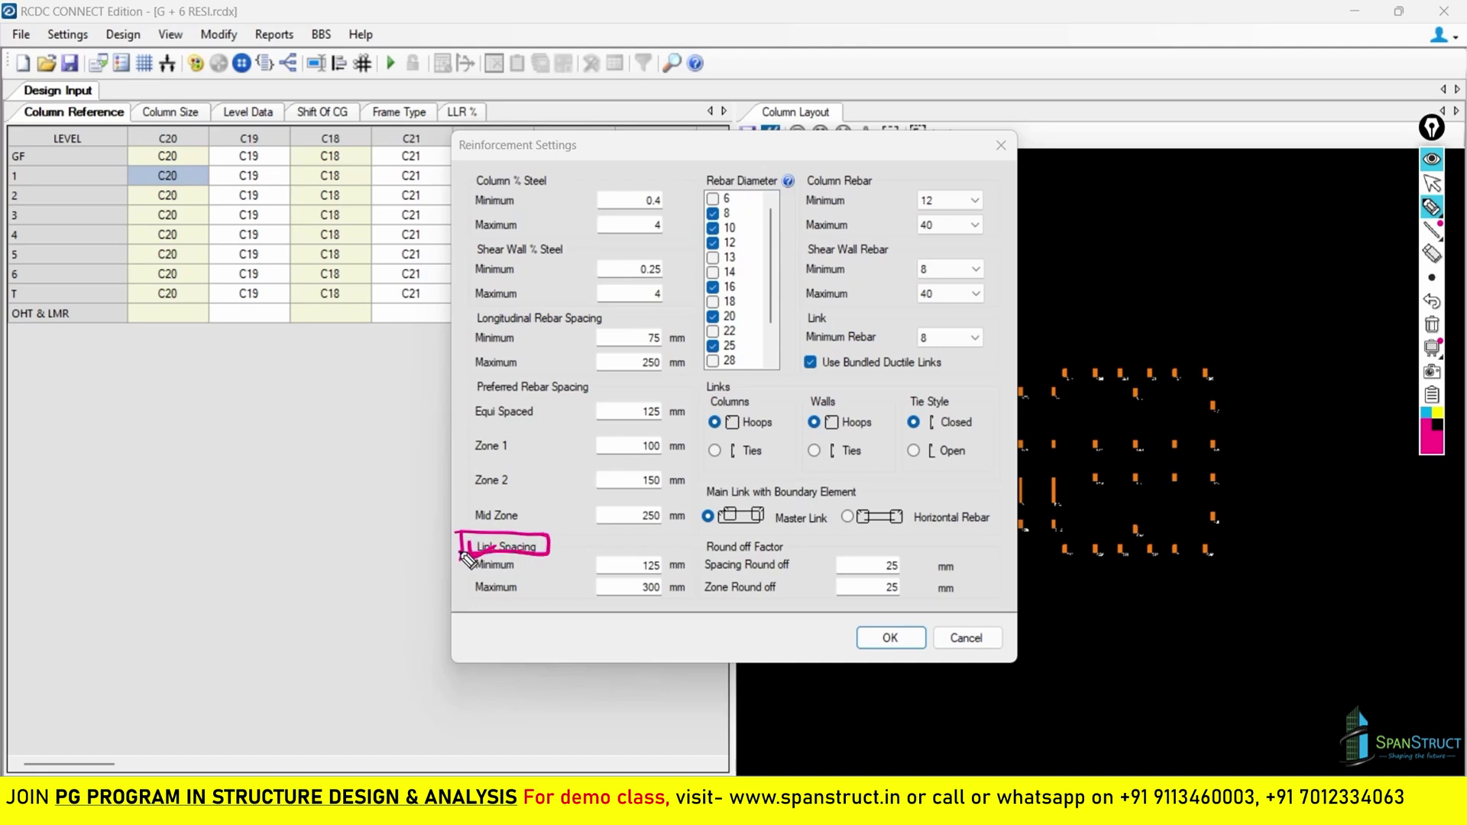
key(Escape)
key(alt+Tab)
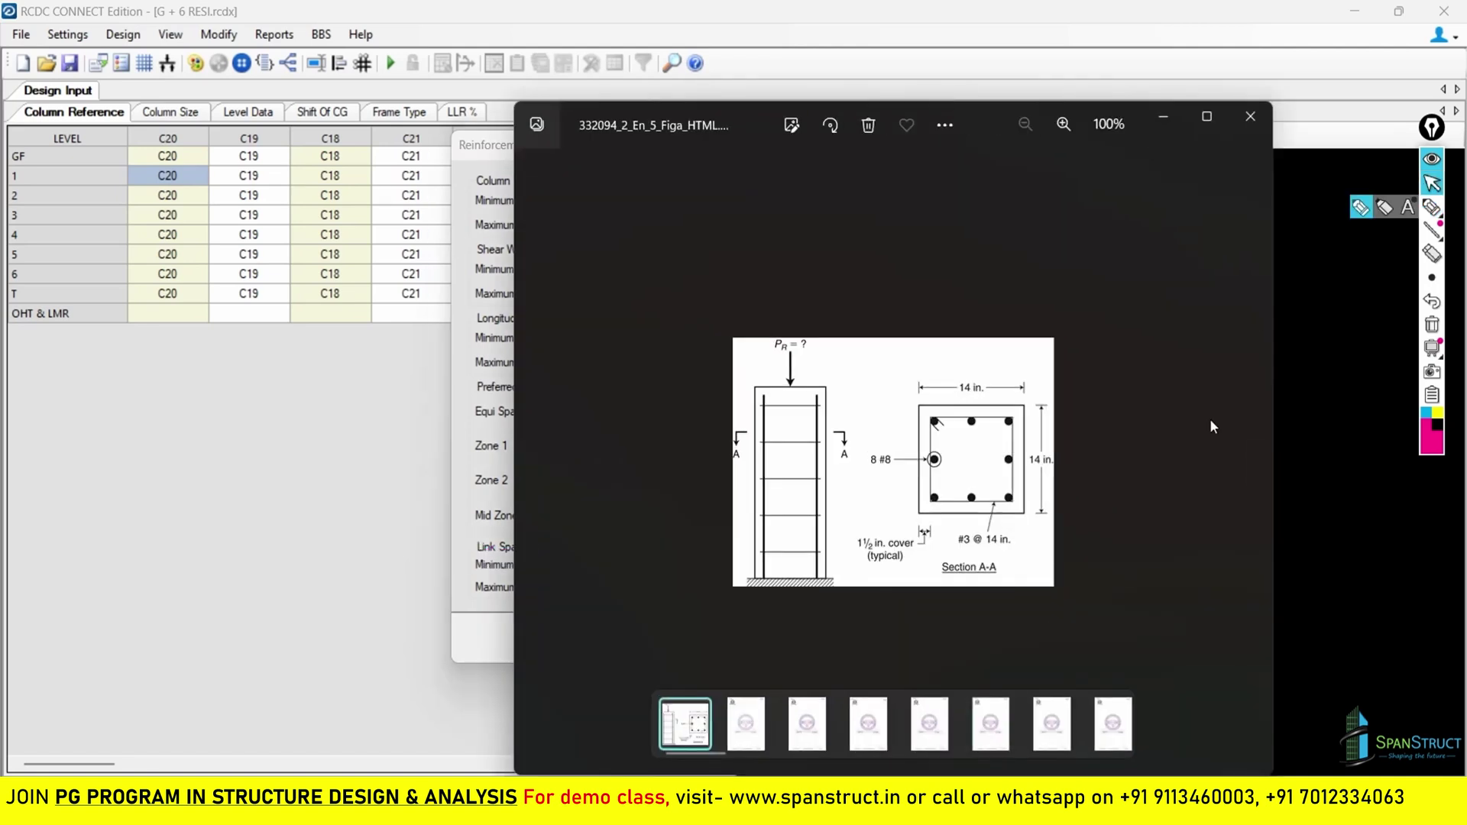
drag(977, 119, 1167, 103)
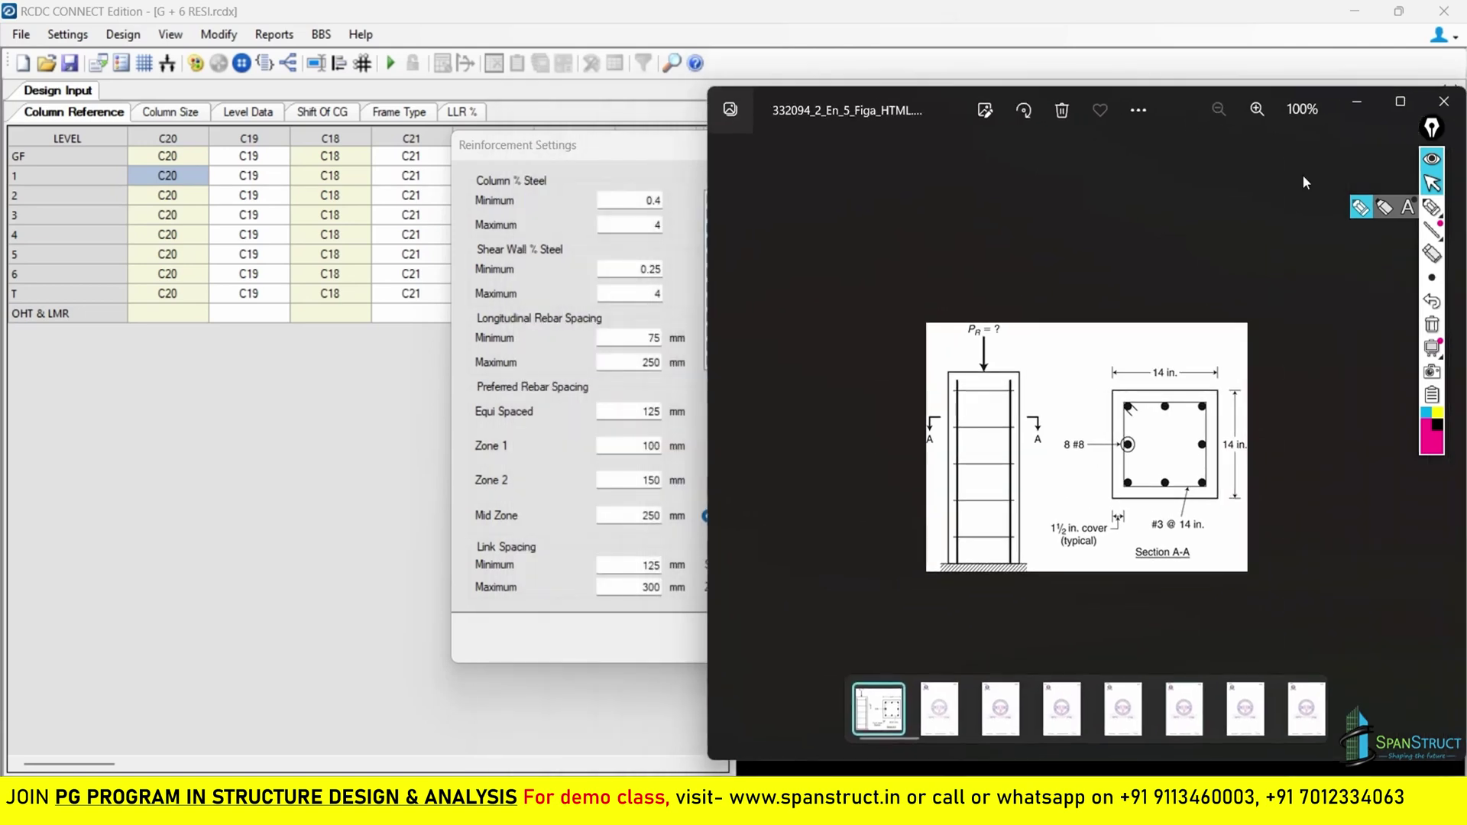
click(1360, 208)
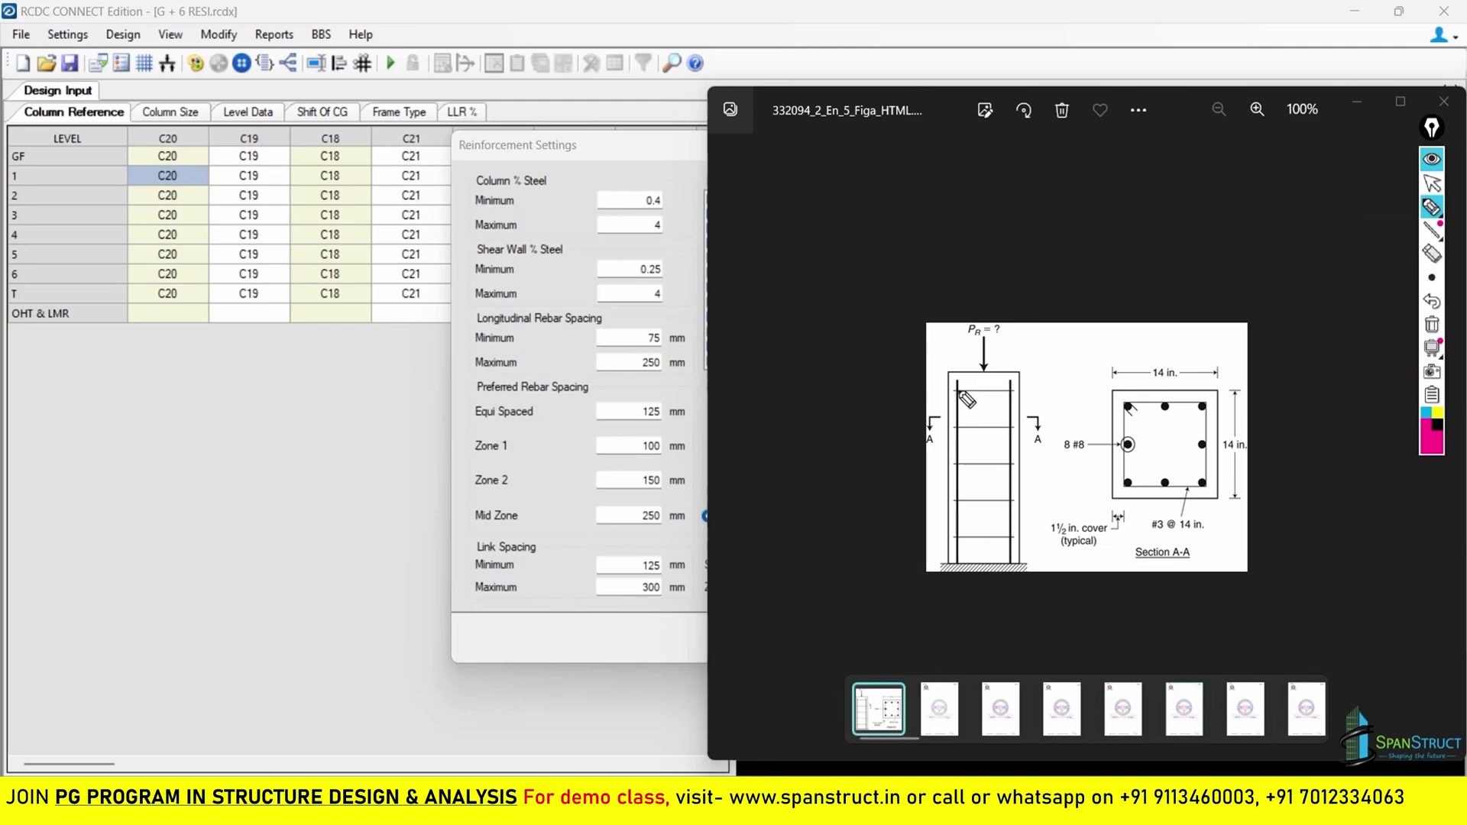
Trace the five ties on the column elevation and outline the tie in the cross-section, and clear the marks.
drag(957, 388, 1020, 389)
mouse_move(958, 426)
mouse_down()
mouse_move(1008, 470)
mouse_move(1012, 538)
mouse_up()
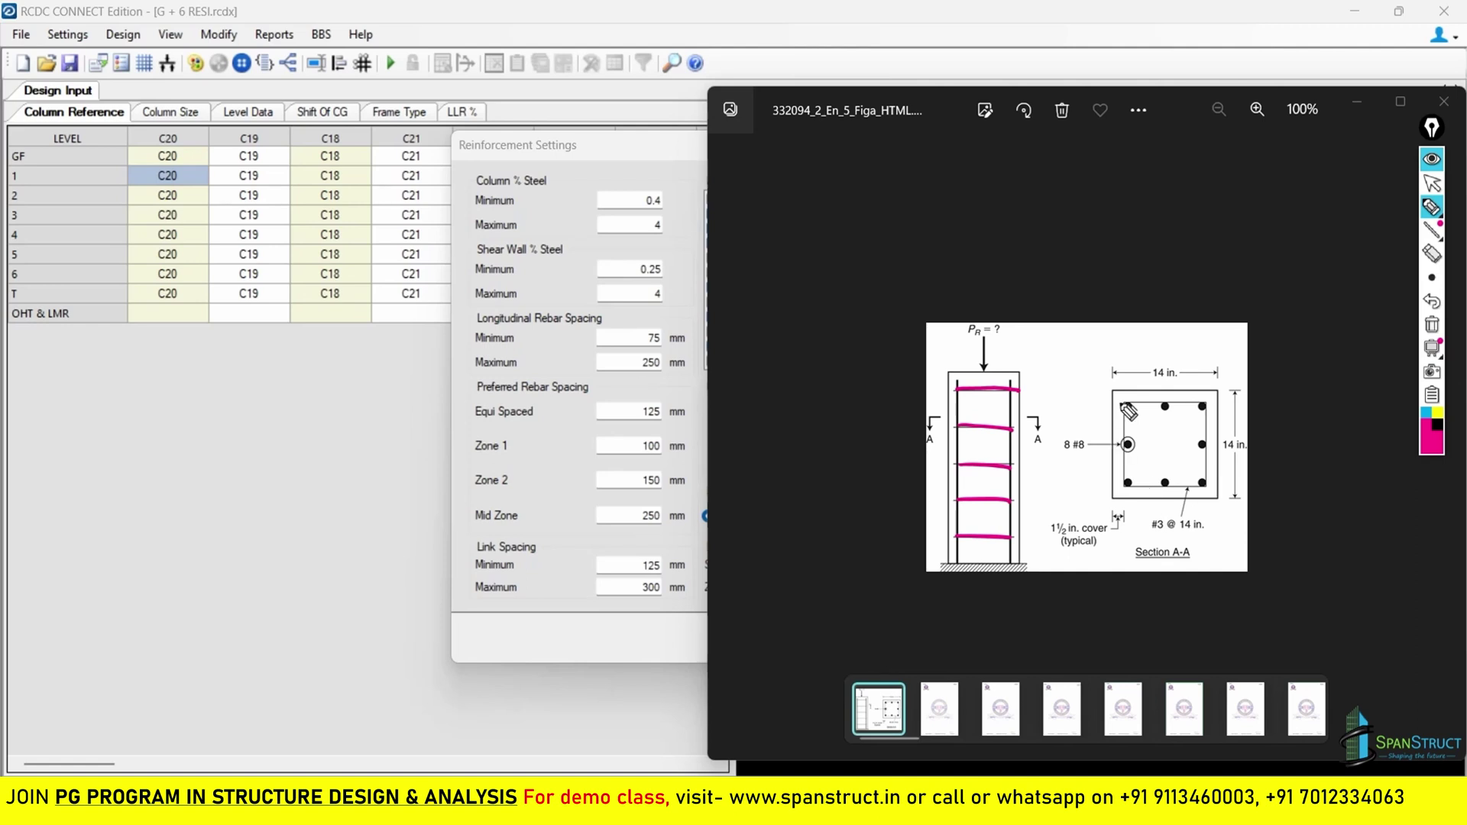
mouse_move(1126, 402)
mouse_down()
mouse_move(1124, 484)
mouse_move(1200, 492)
mouse_up()
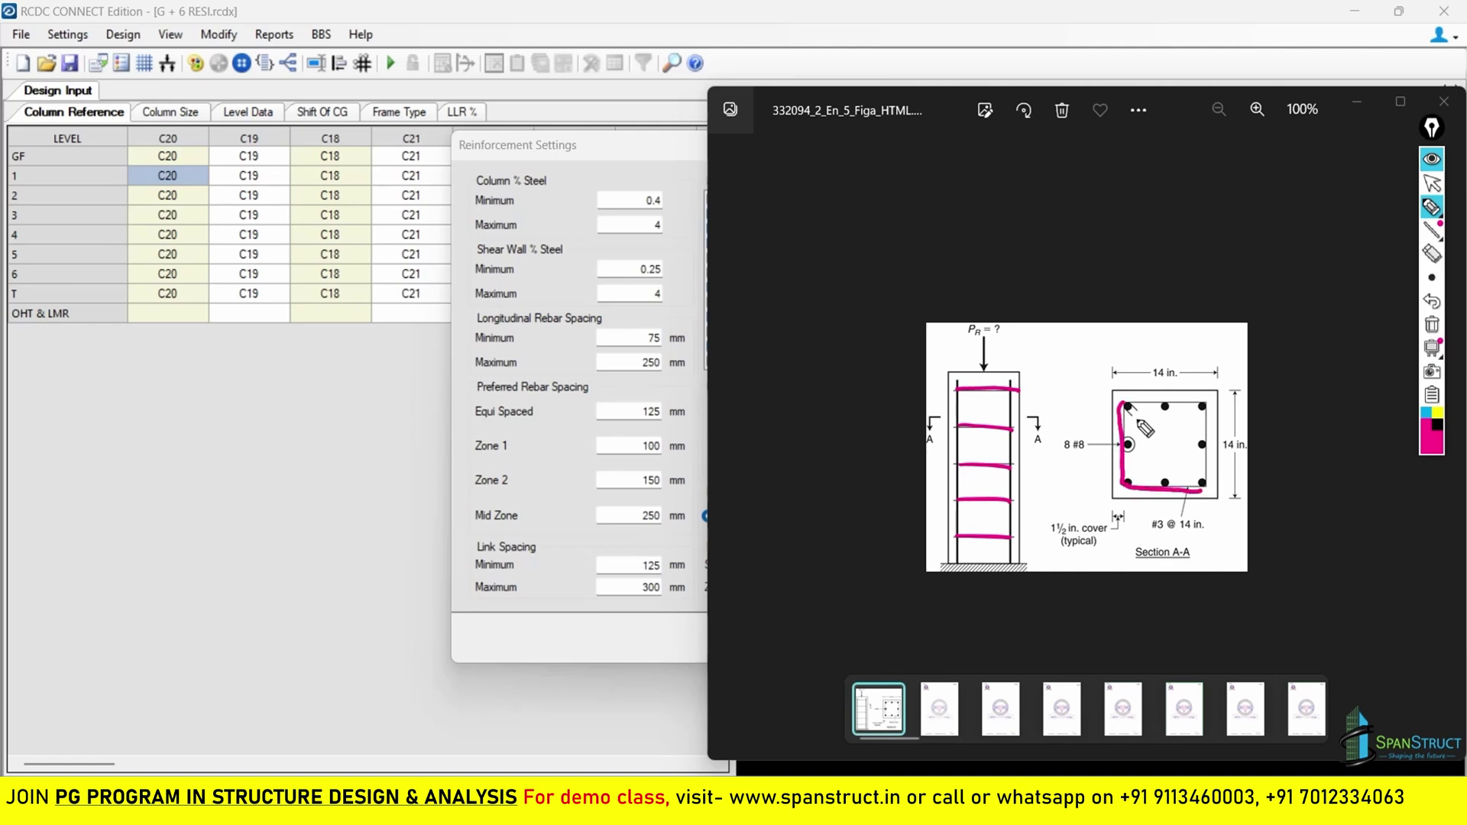
mouse_move(1125, 411)
mouse_down()
mouse_move(1221, 410)
mouse_move(1216, 474)
mouse_move(1197, 494)
mouse_up()
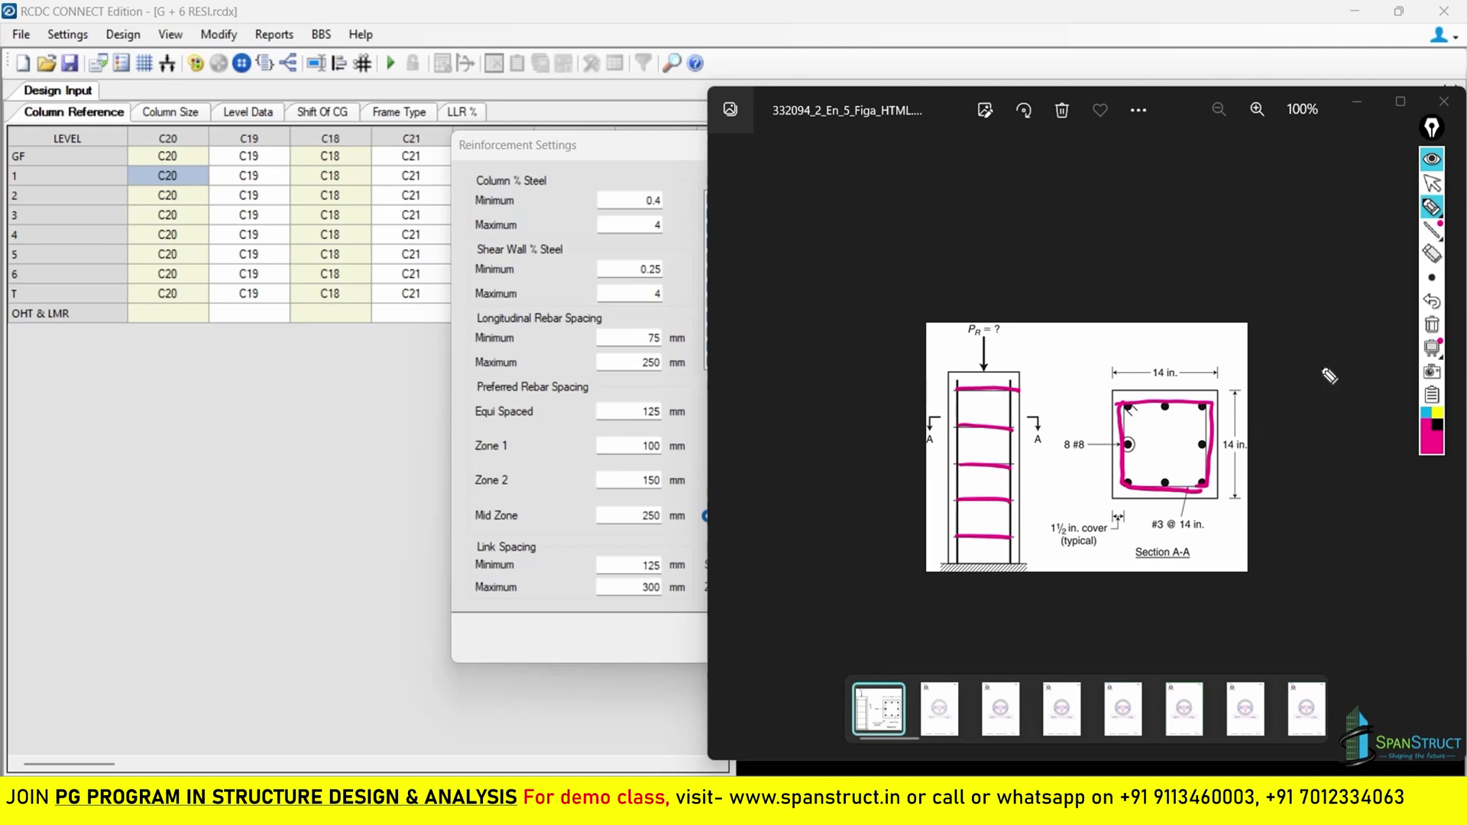
click(1432, 324)
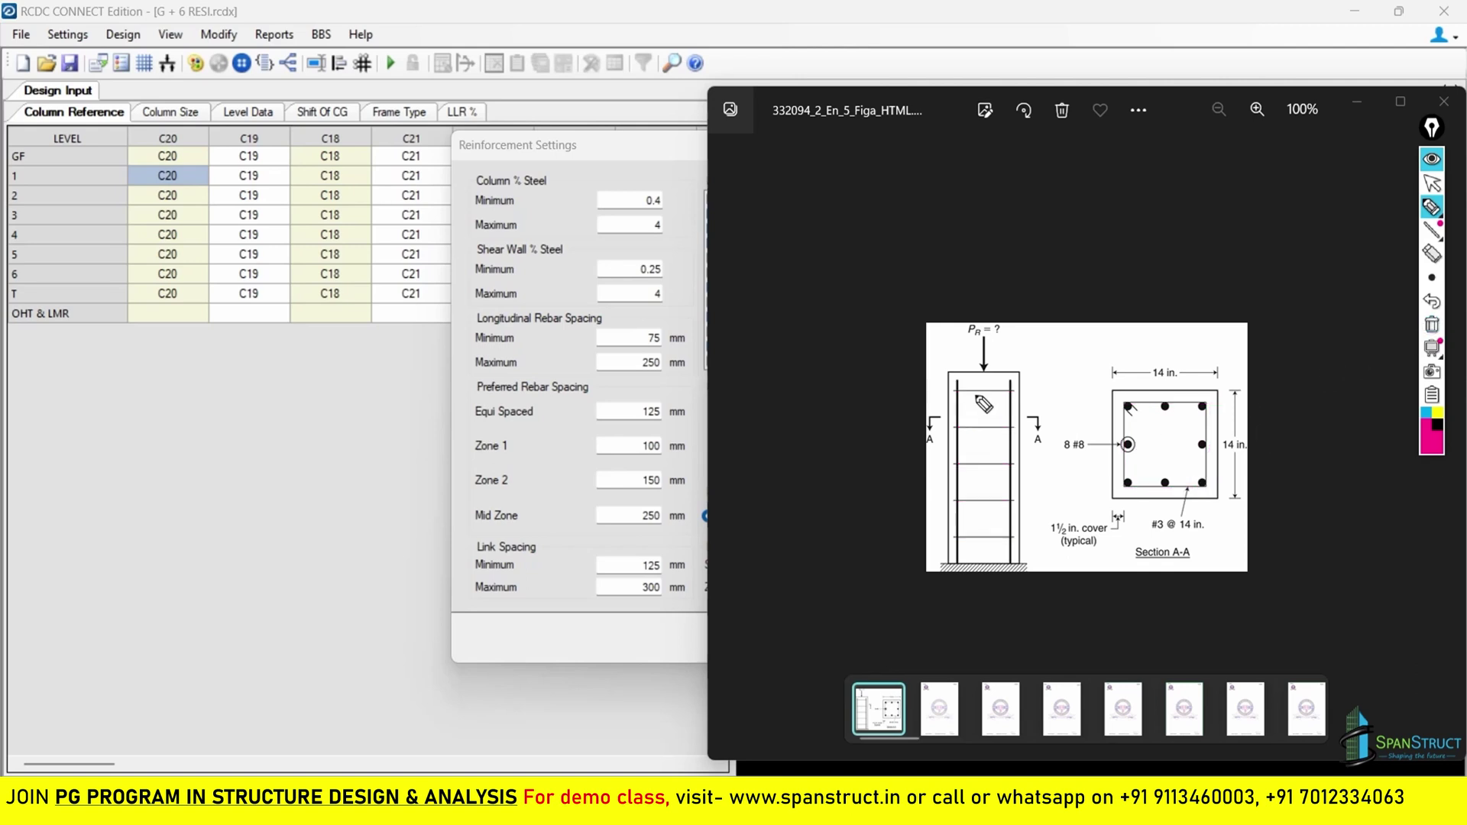
Circle the Link Spacing heading and mark the ties and the gap between them on the column elevation, and clear the marks.
mouse_move(958, 388)
mouse_down()
mouse_move(1012, 390)
mouse_move(1006, 428)
mouse_up()
drag(958, 470, 1010, 472)
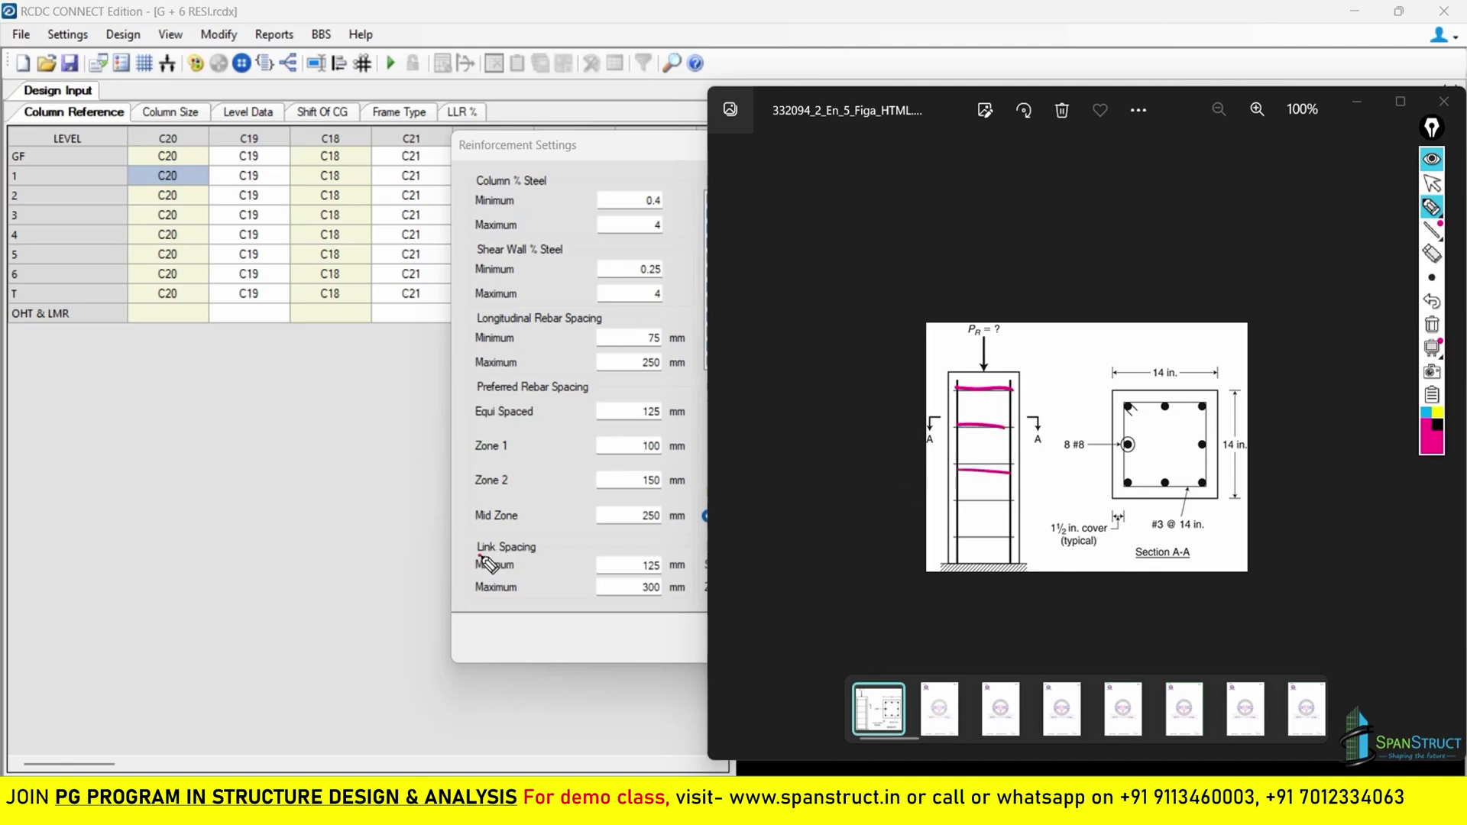
mouse_move(490, 564)
mouse_down()
mouse_move(539, 545)
mouse_move(514, 550)
mouse_up()
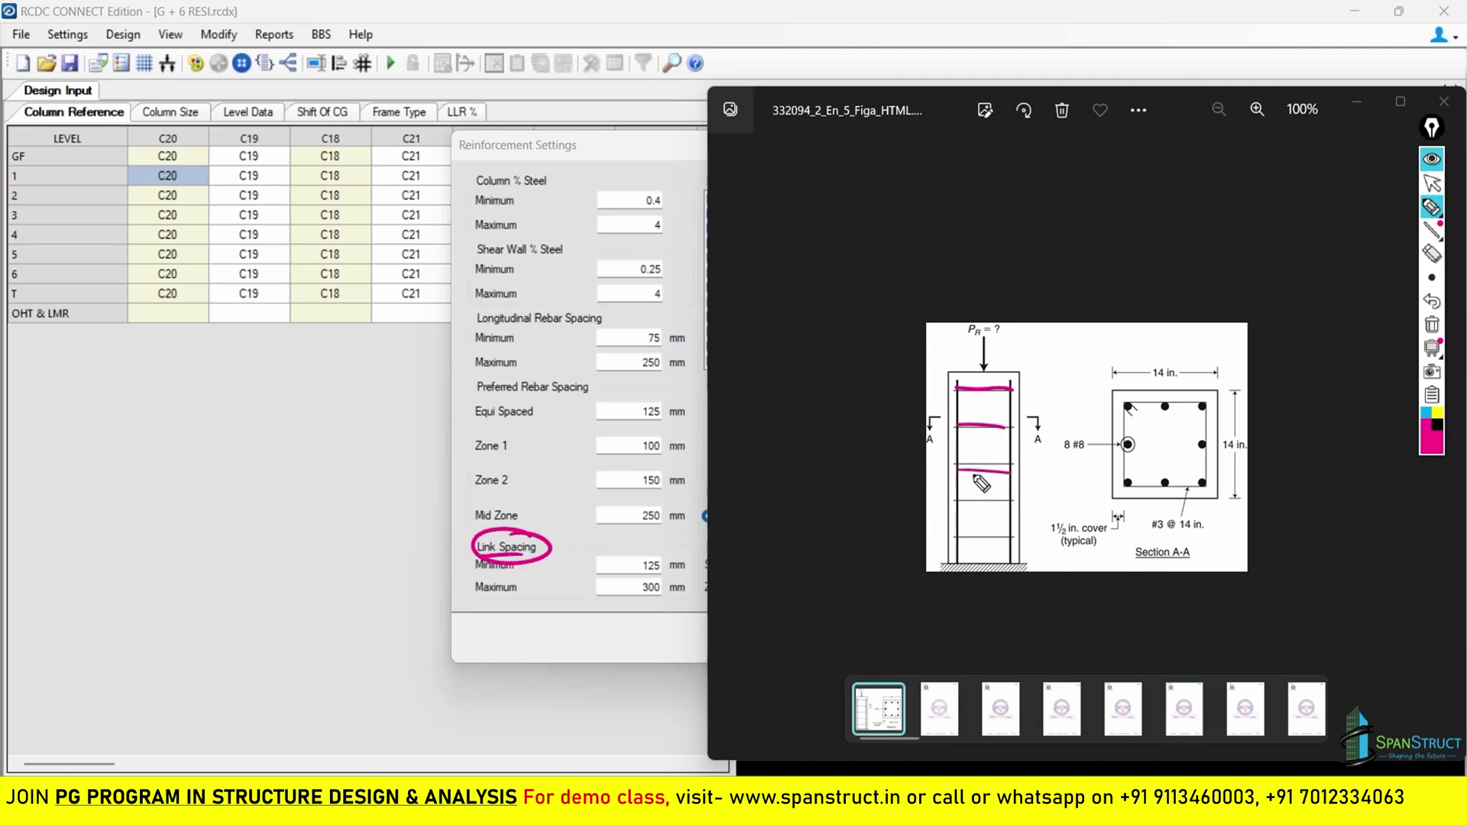
drag(959, 496, 1013, 497)
drag(978, 449, 981, 506)
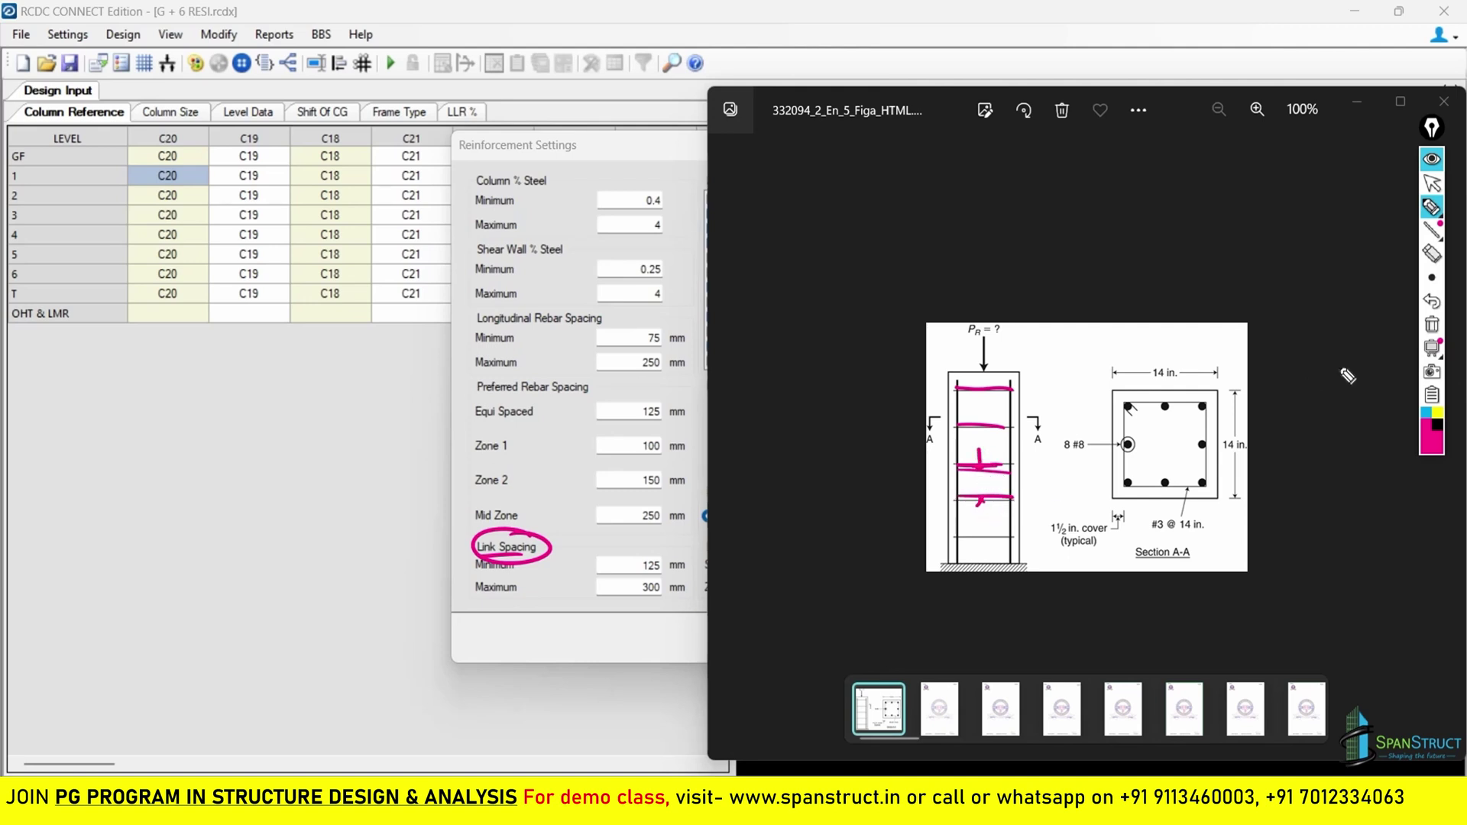
click(1426, 327)
Trace two adjacent ties on the column elevation and mark the vertical spacing between them with arrows.
drag(956, 428, 1019, 426)
drag(955, 462, 1019, 463)
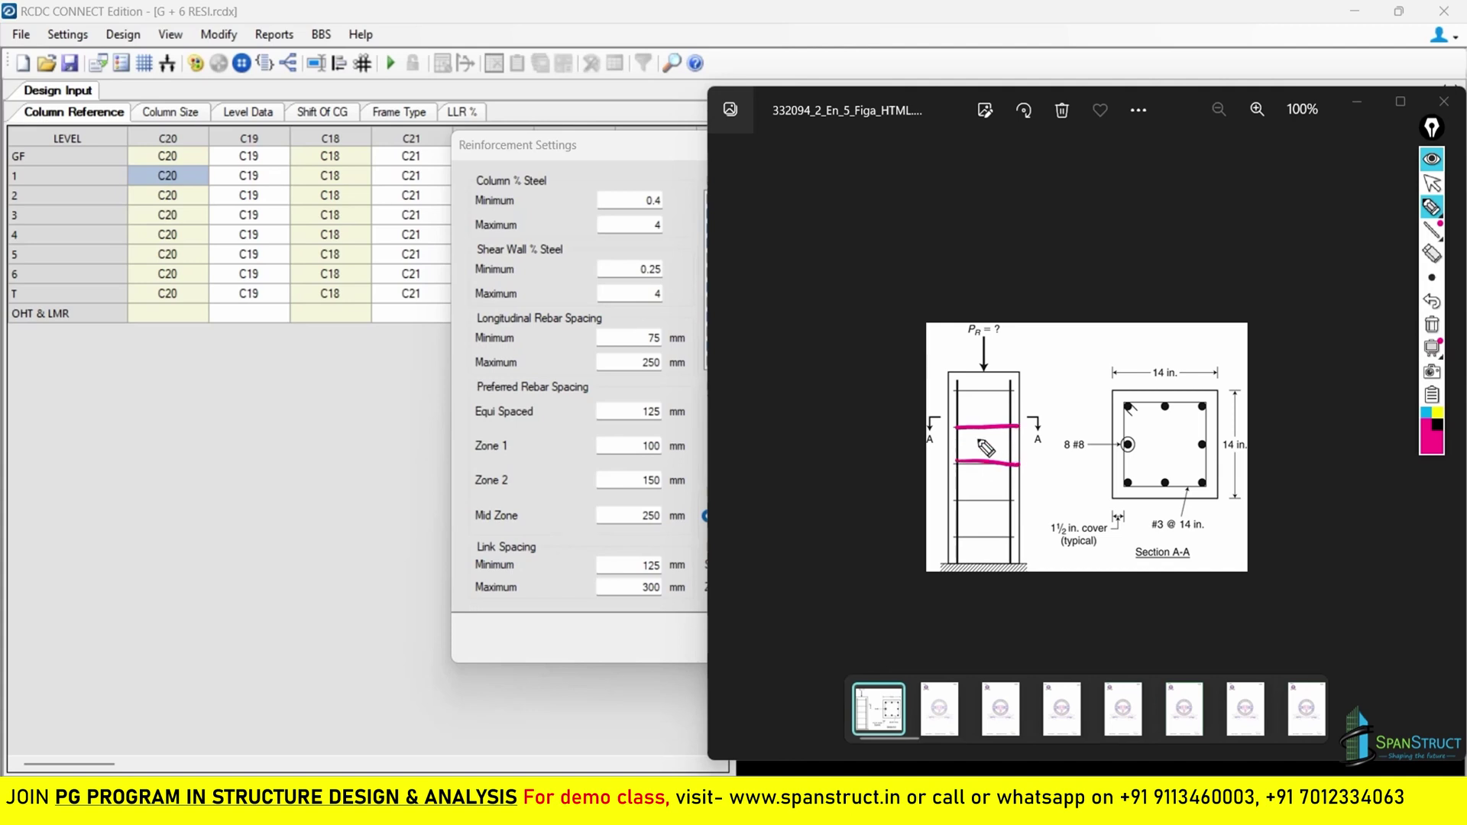
click(981, 412)
drag(981, 412, 980, 474)
Underline the Link Spacing labels, box the minimum and maximum values, and return to the full Reinforcement Settings in RCDC.
mouse_move(479, 556)
mouse_down()
mouse_move(535, 550)
mouse_move(511, 569)
mouse_up()
mouse_move(664, 554)
mouse_down()
mouse_move(633, 556)
mouse_move(664, 573)
mouse_move(667, 554)
mouse_up()
drag(476, 593, 517, 592)
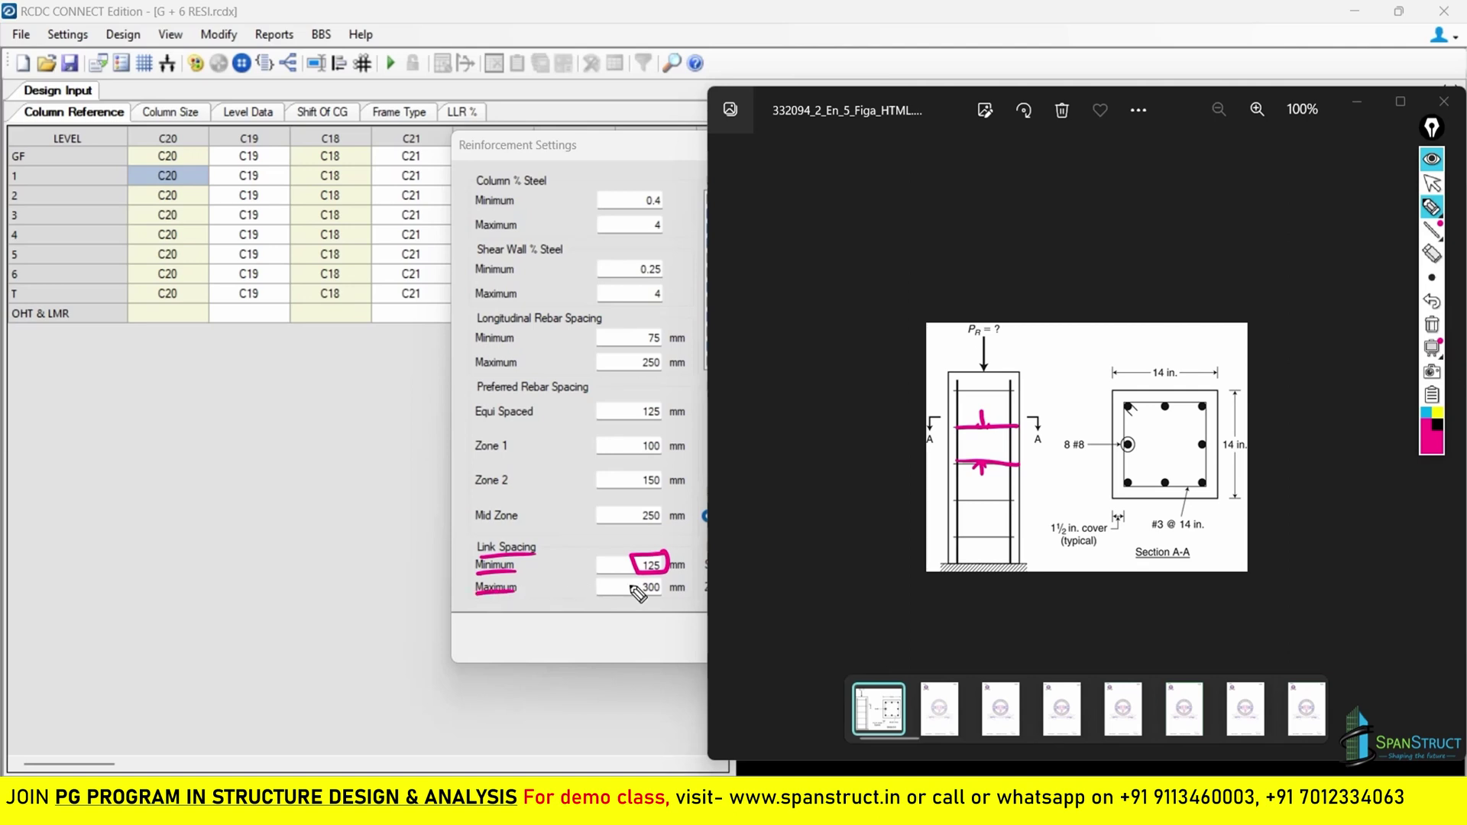
mouse_move(659, 581)
mouse_down()
mouse_move(665, 598)
mouse_move(666, 579)
mouse_up()
key(alt+Tab)
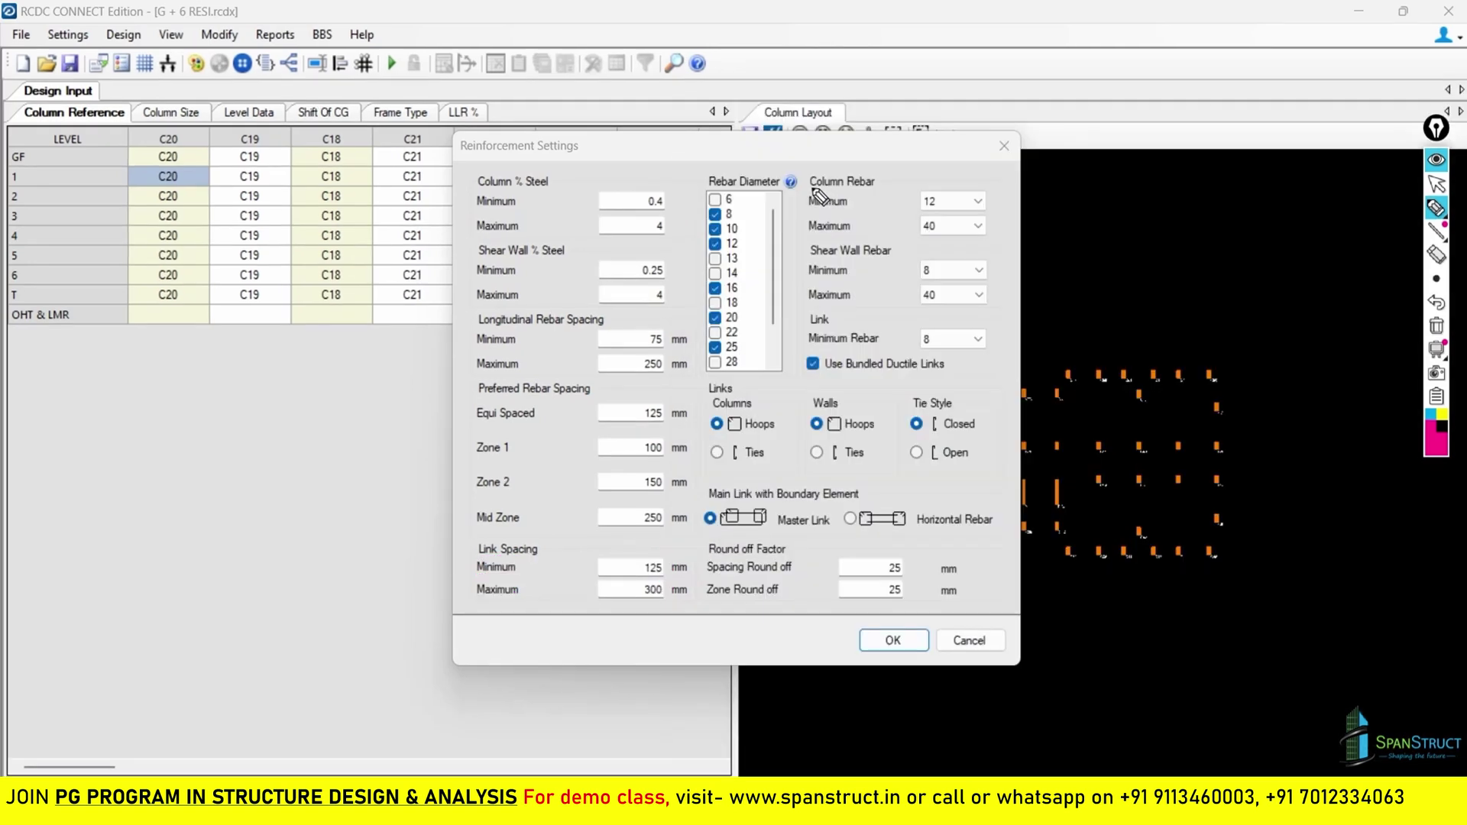
Underline the Column Rebar and Rebar Diameter headings, tick several of the enabled diameters, and clear the marks.
drag(807, 187, 877, 182)
drag(707, 187, 780, 185)
mouse_move(709, 214)
mouse_down()
mouse_move(722, 210)
mouse_move(723, 239)
mouse_up()
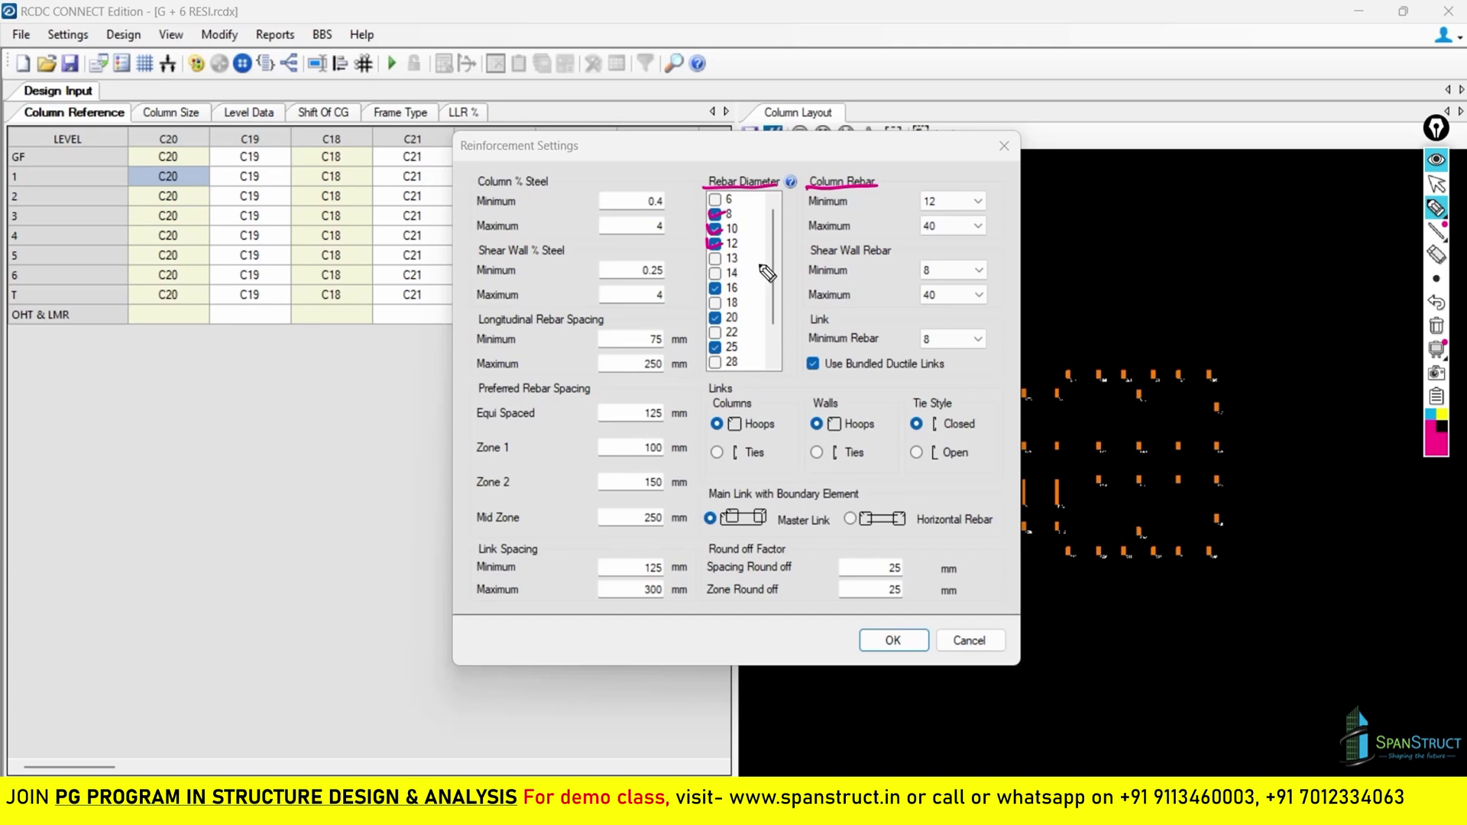
drag(740, 286, 766, 279)
mouse_move(740, 342)
mouse_down()
mouse_move(762, 339)
mouse_move(751, 350)
mouse_up()
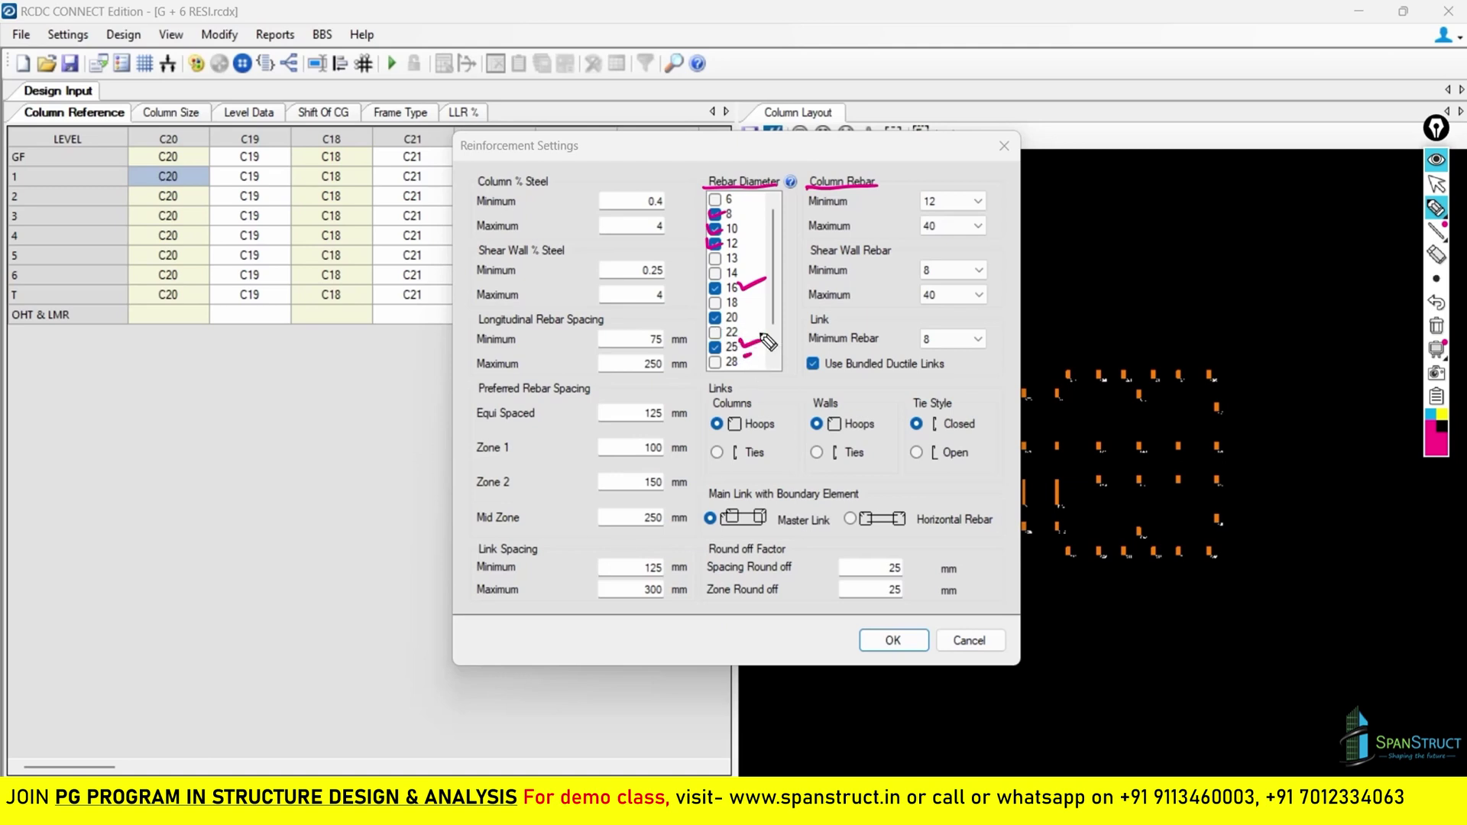
click(1437, 325)
click(1436, 183)
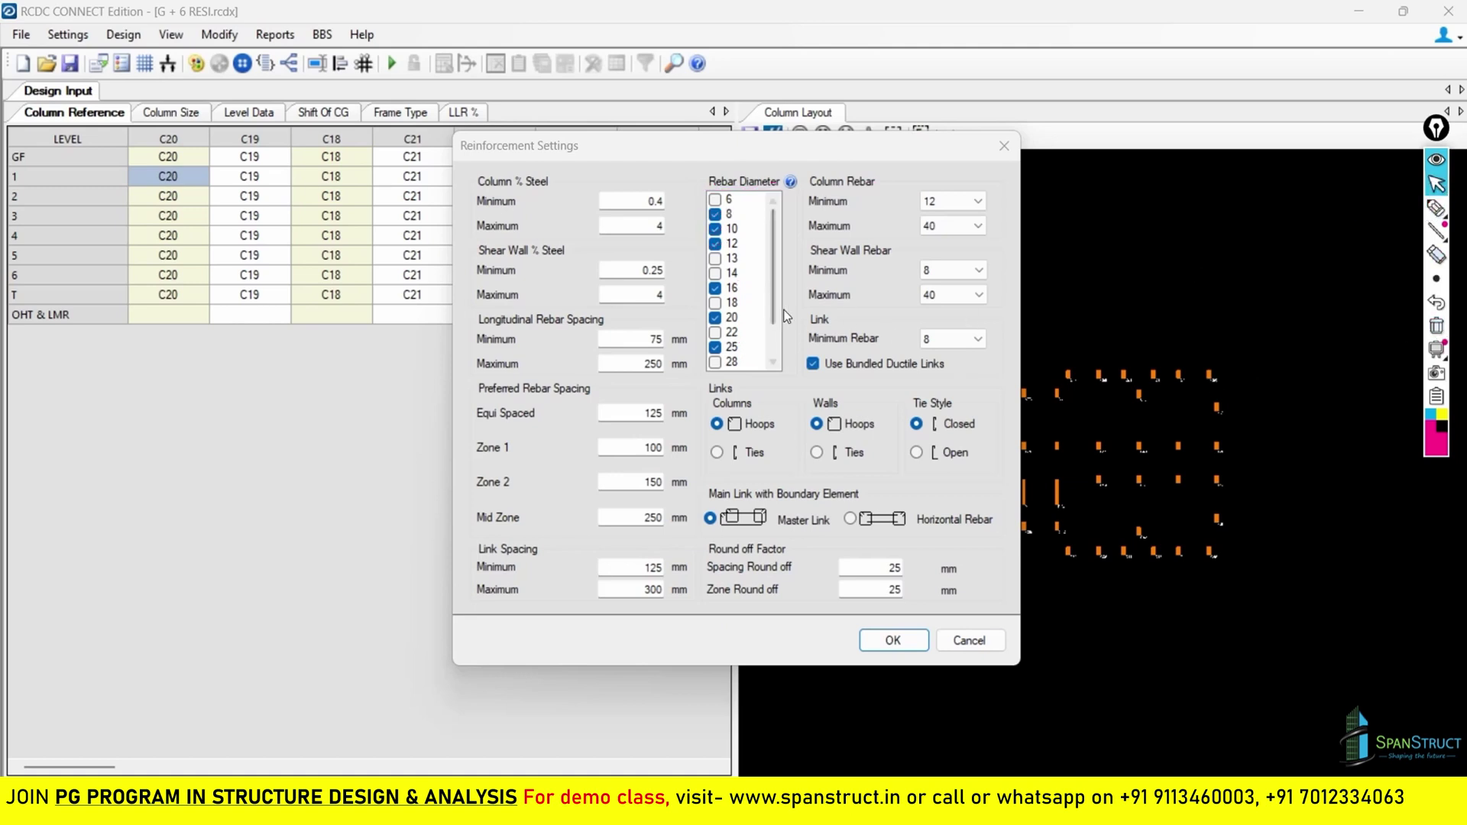
Look through the whole Rebar Diameter list, pointing out the 14, 22 and 40 entries.
drag(776, 314, 775, 349)
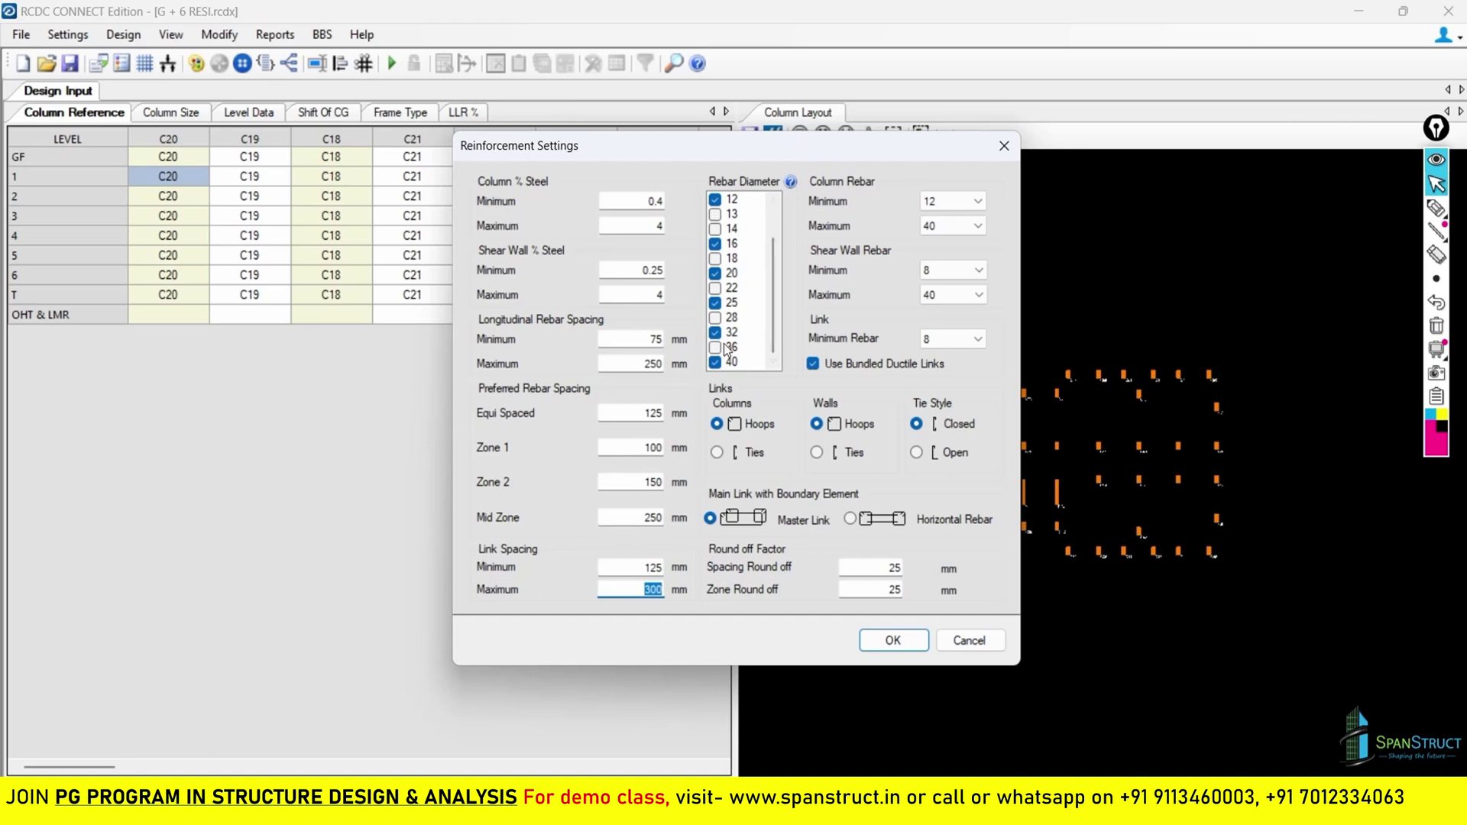
scroll(740, 297, up, 3)
click(722, 273)
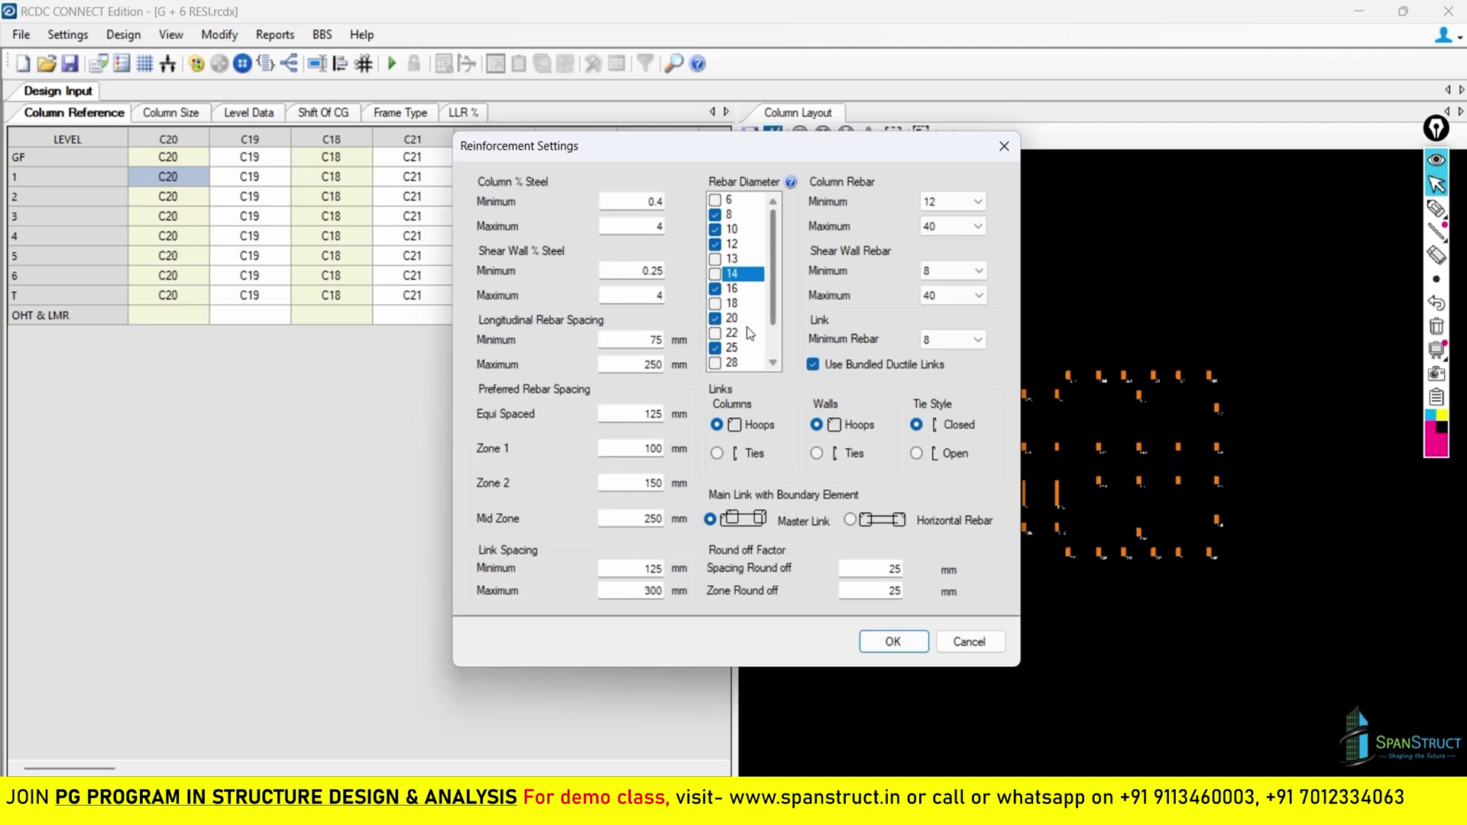
click(723, 337)
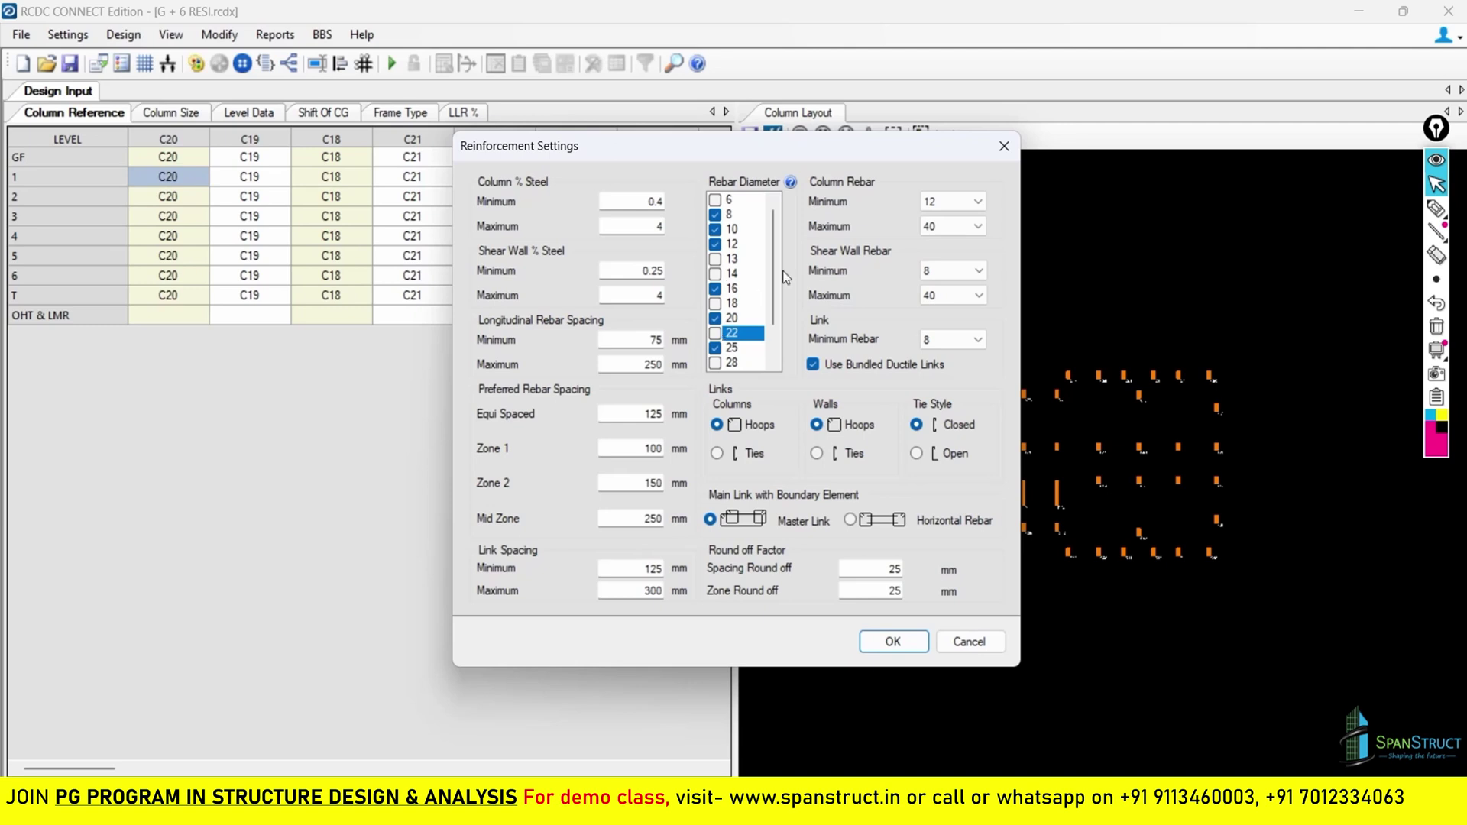
drag(774, 272, 780, 330)
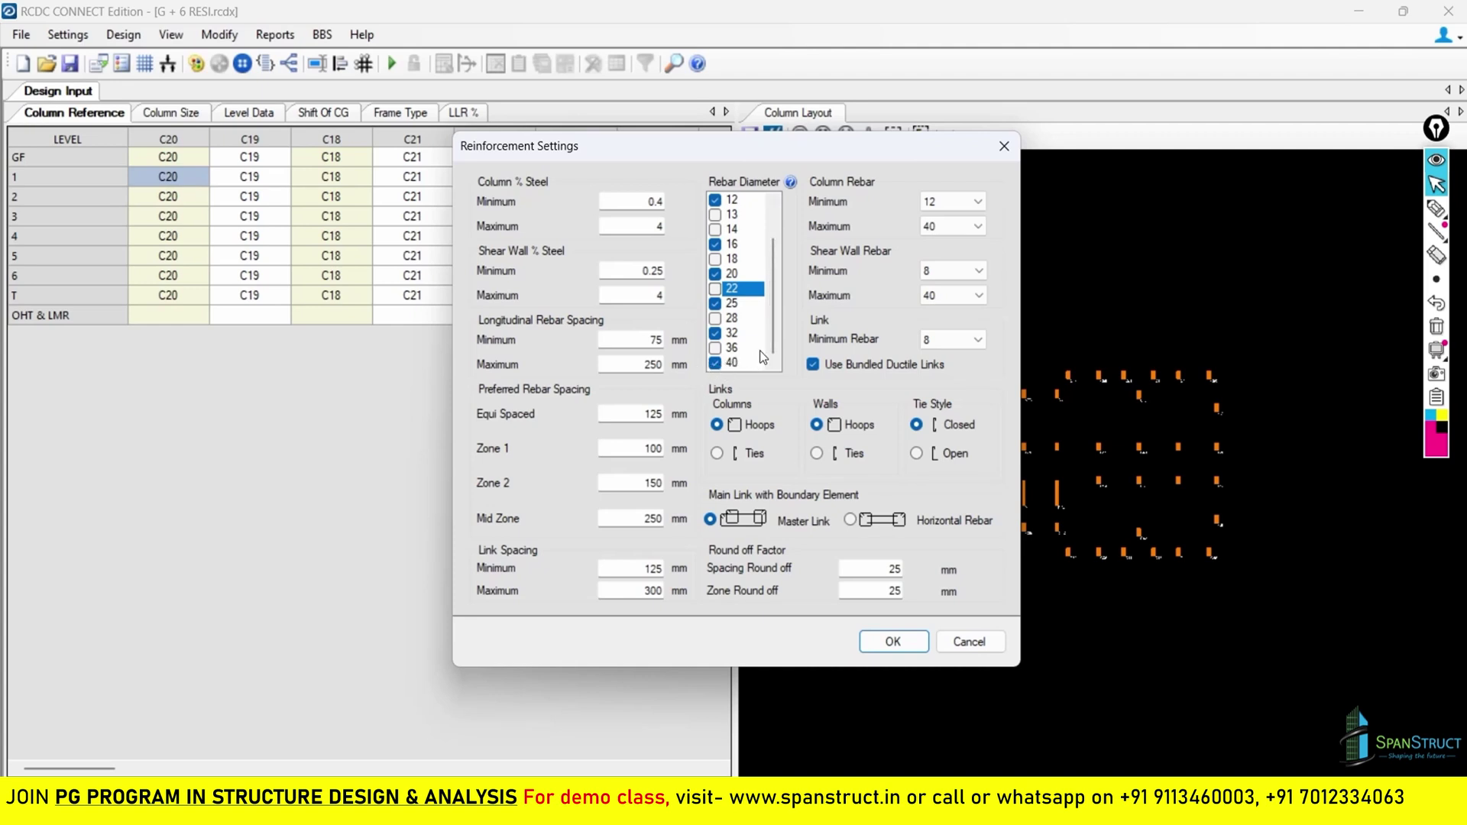
click(717, 363)
scroll(762, 334, up, 1)
Tick the Column Rebar heading and its limits, box the minimum and maximum diameter values, and clear the marks.
click(1435, 208)
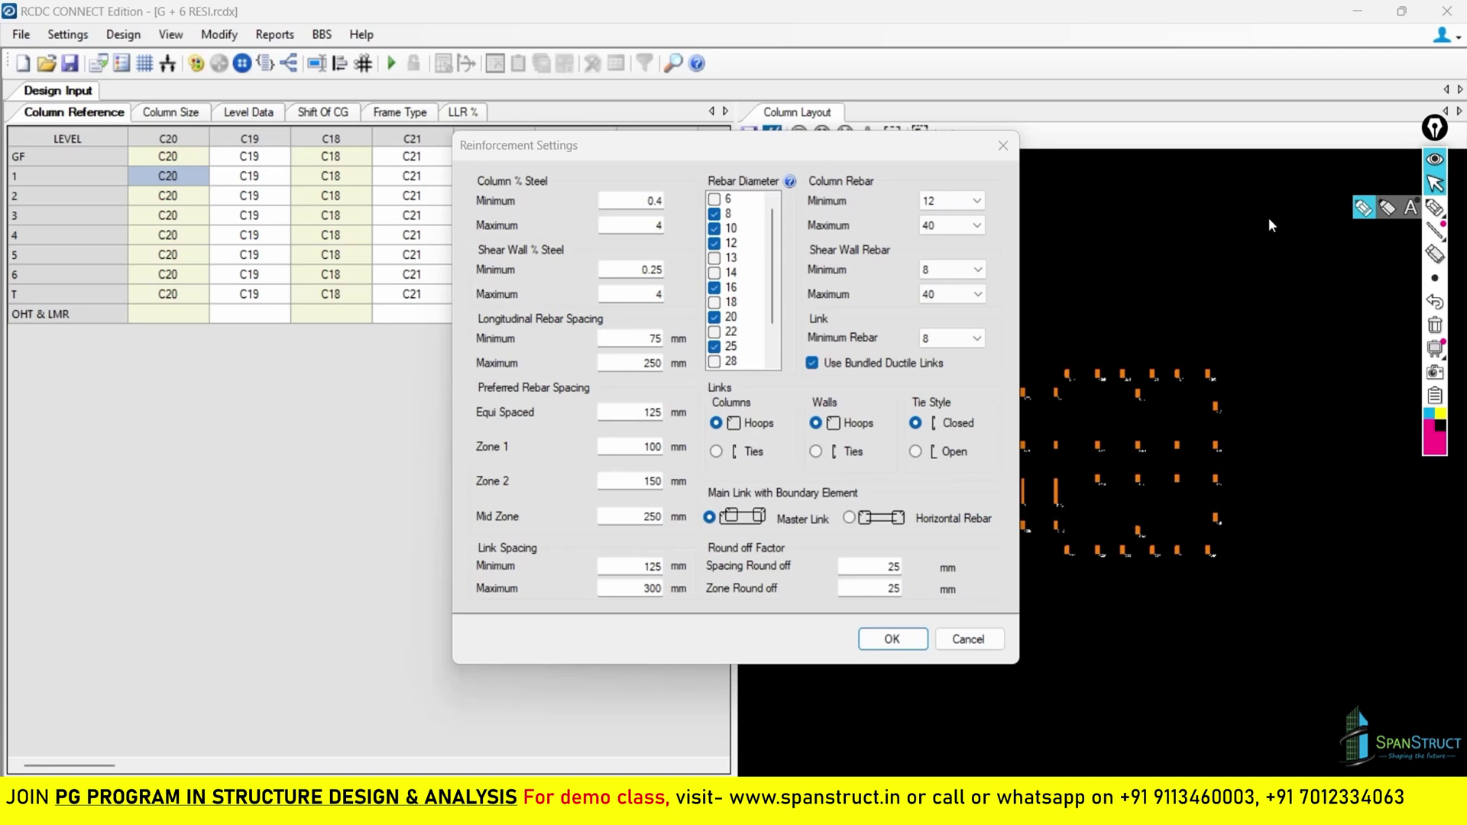
click(1363, 208)
mouse_move(800, 178)
mouse_down()
mouse_move(801, 210)
mouse_move(829, 224)
mouse_up()
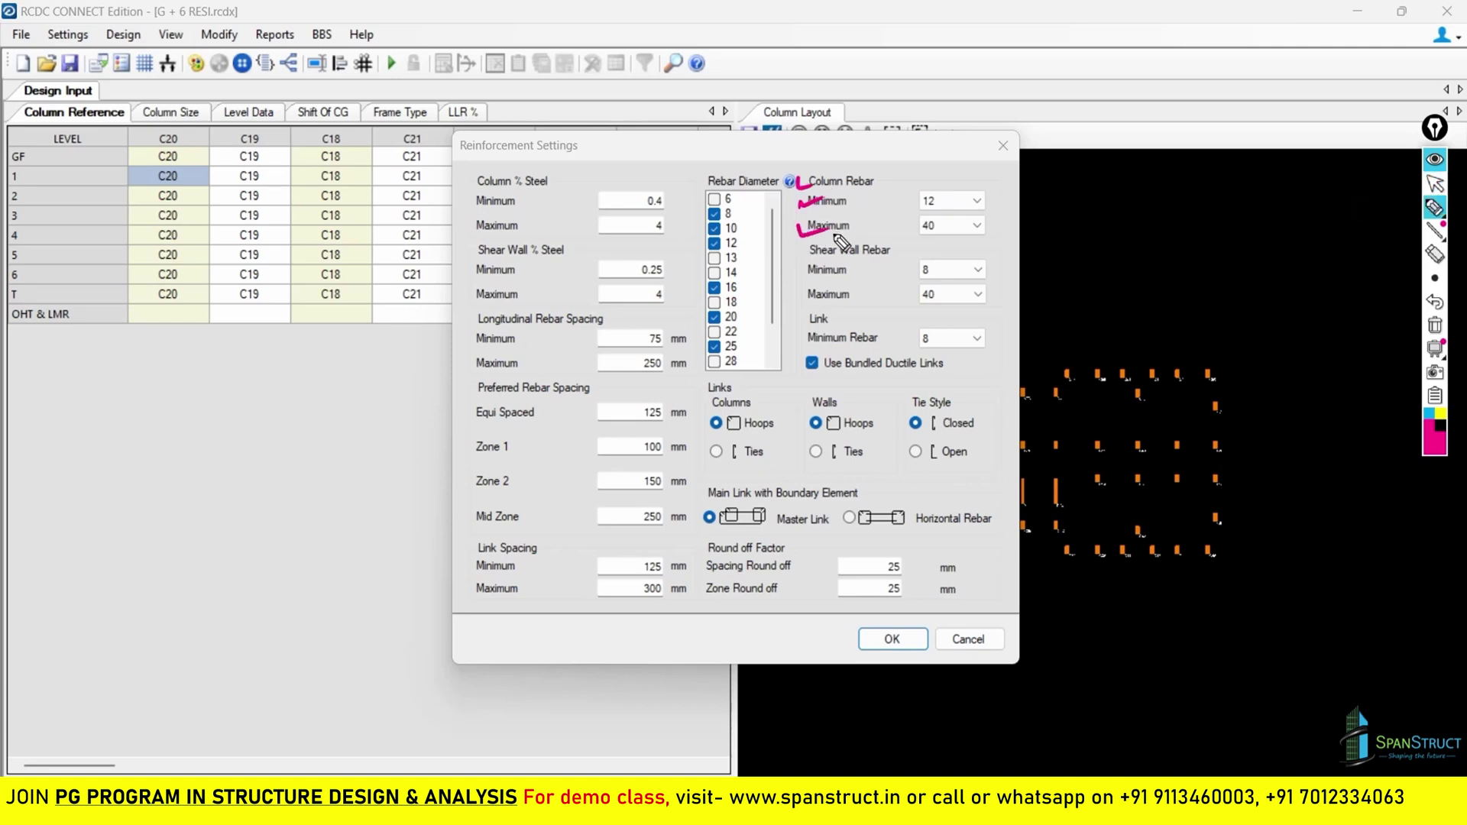
click(1435, 326)
mouse_move(986, 191)
mouse_down()
mouse_move(926, 189)
mouse_move(916, 203)
mouse_move(987, 207)
mouse_move(923, 210)
mouse_move(929, 246)
mouse_move(981, 229)
mouse_up()
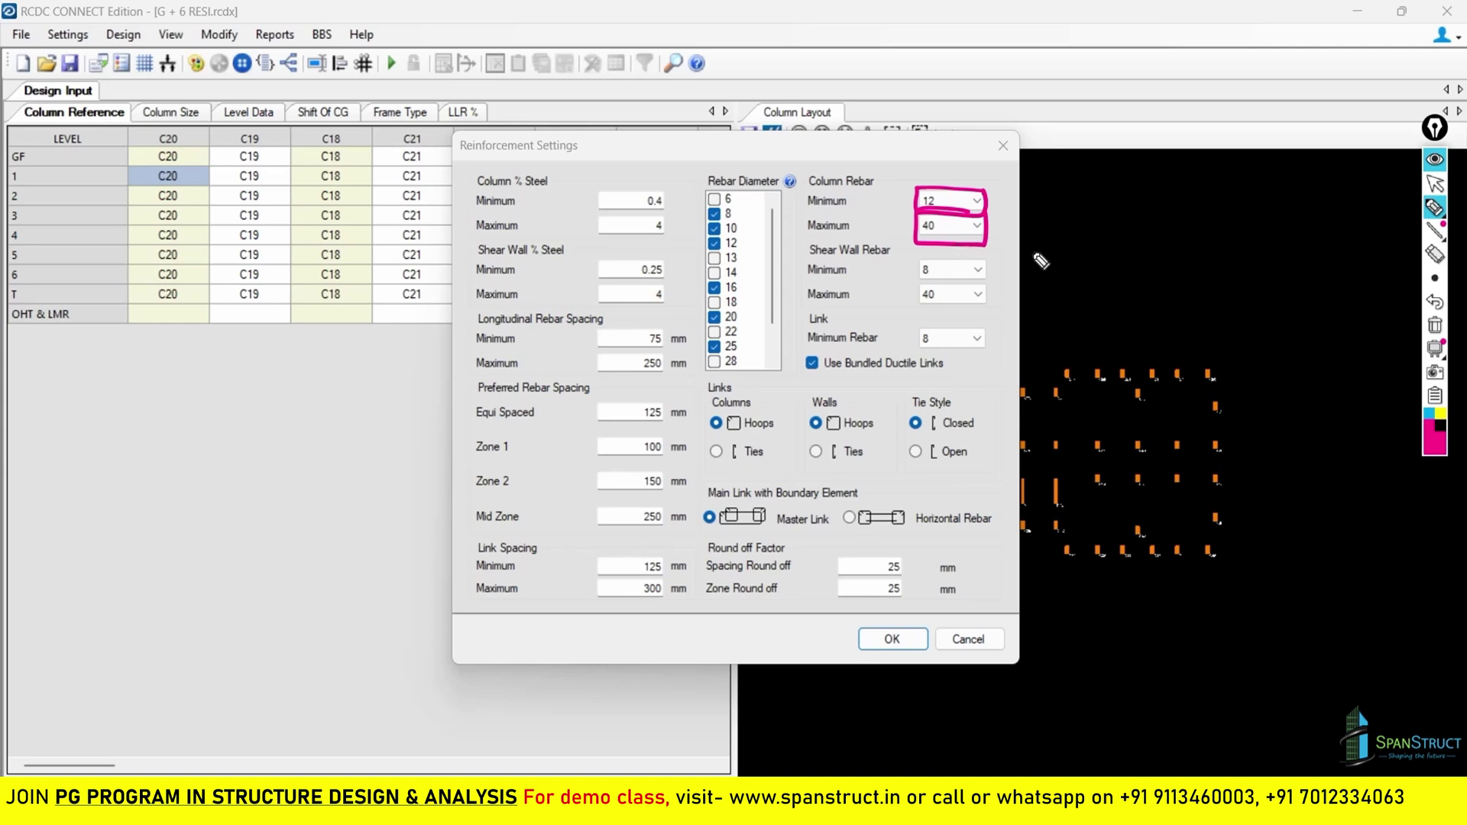
click(1435, 327)
Set the maximum Column Rebar diameter to 25.
click(1435, 183)
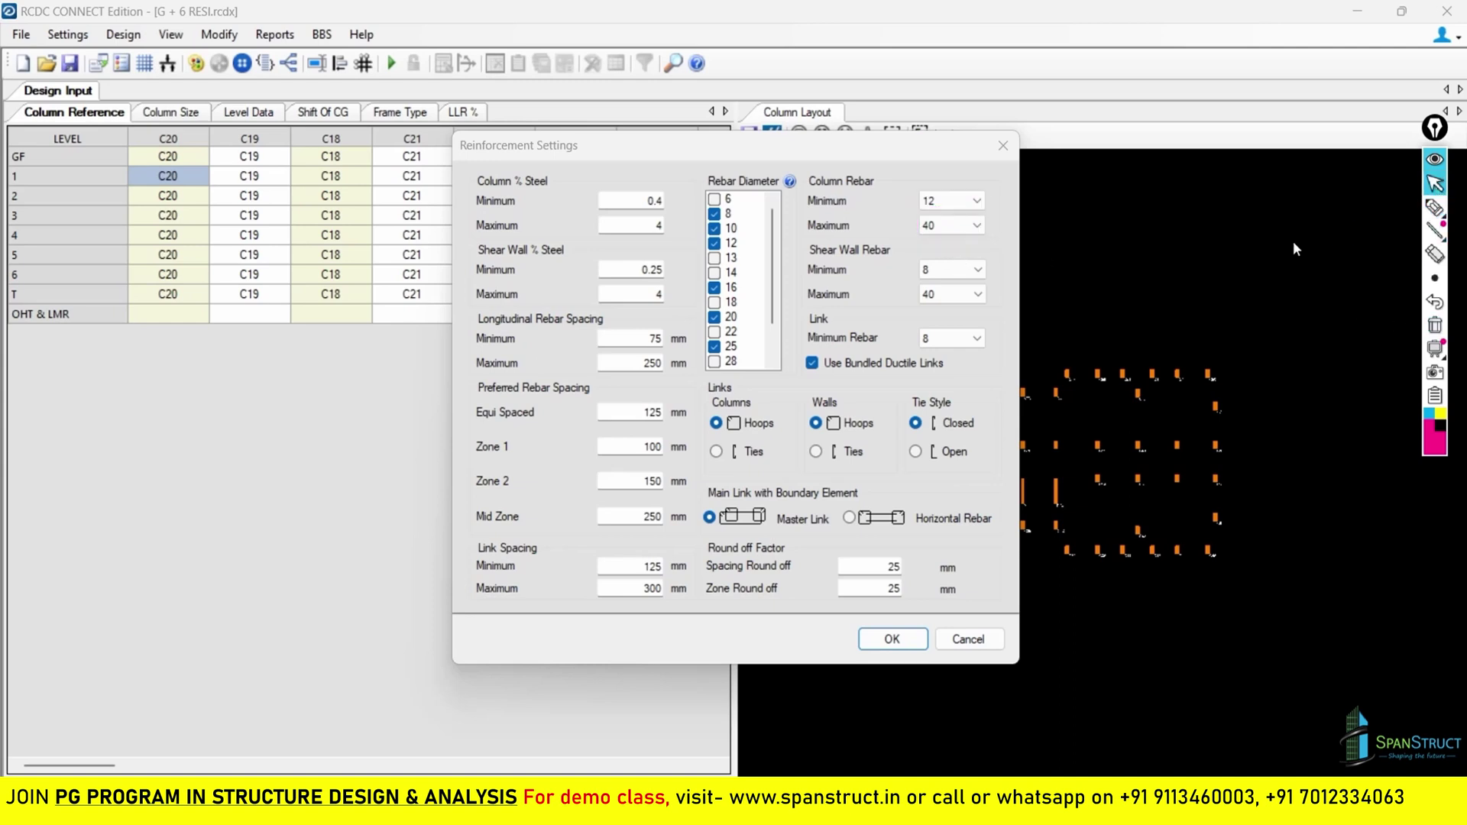
click(958, 223)
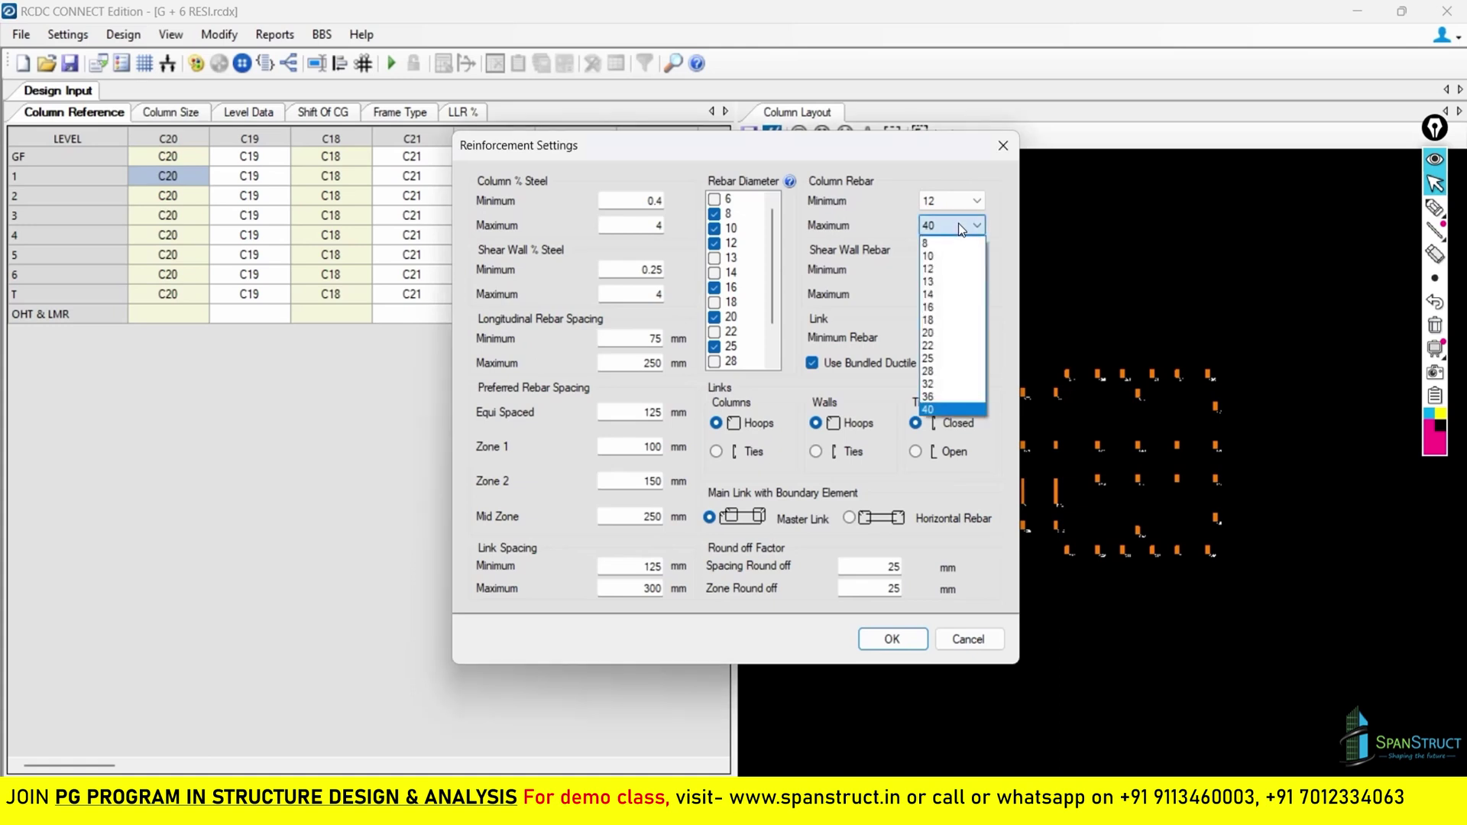
click(941, 360)
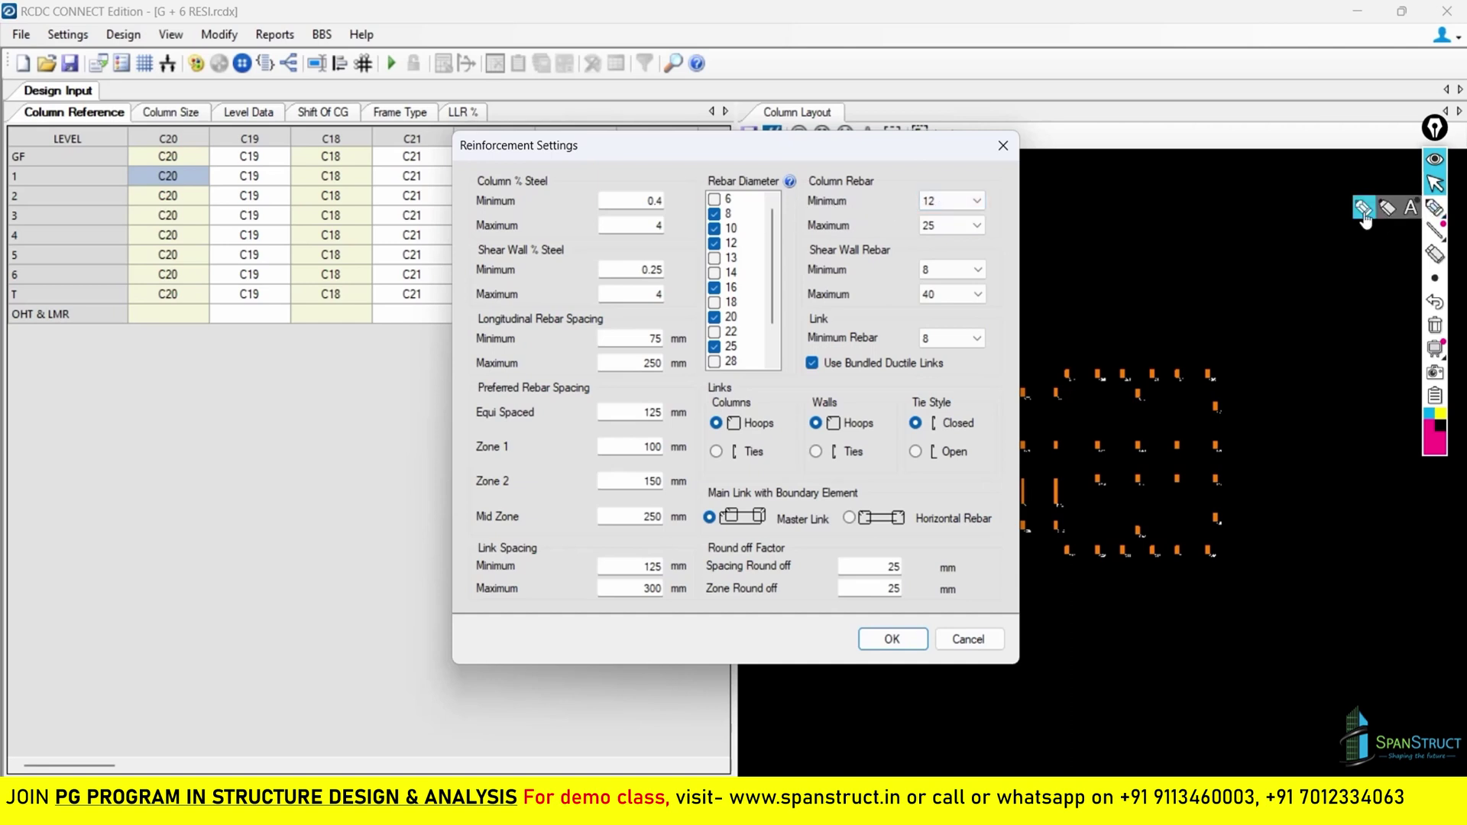
Underline the Shear Wall Rebar heading and clear the mark.
click(1434, 208)
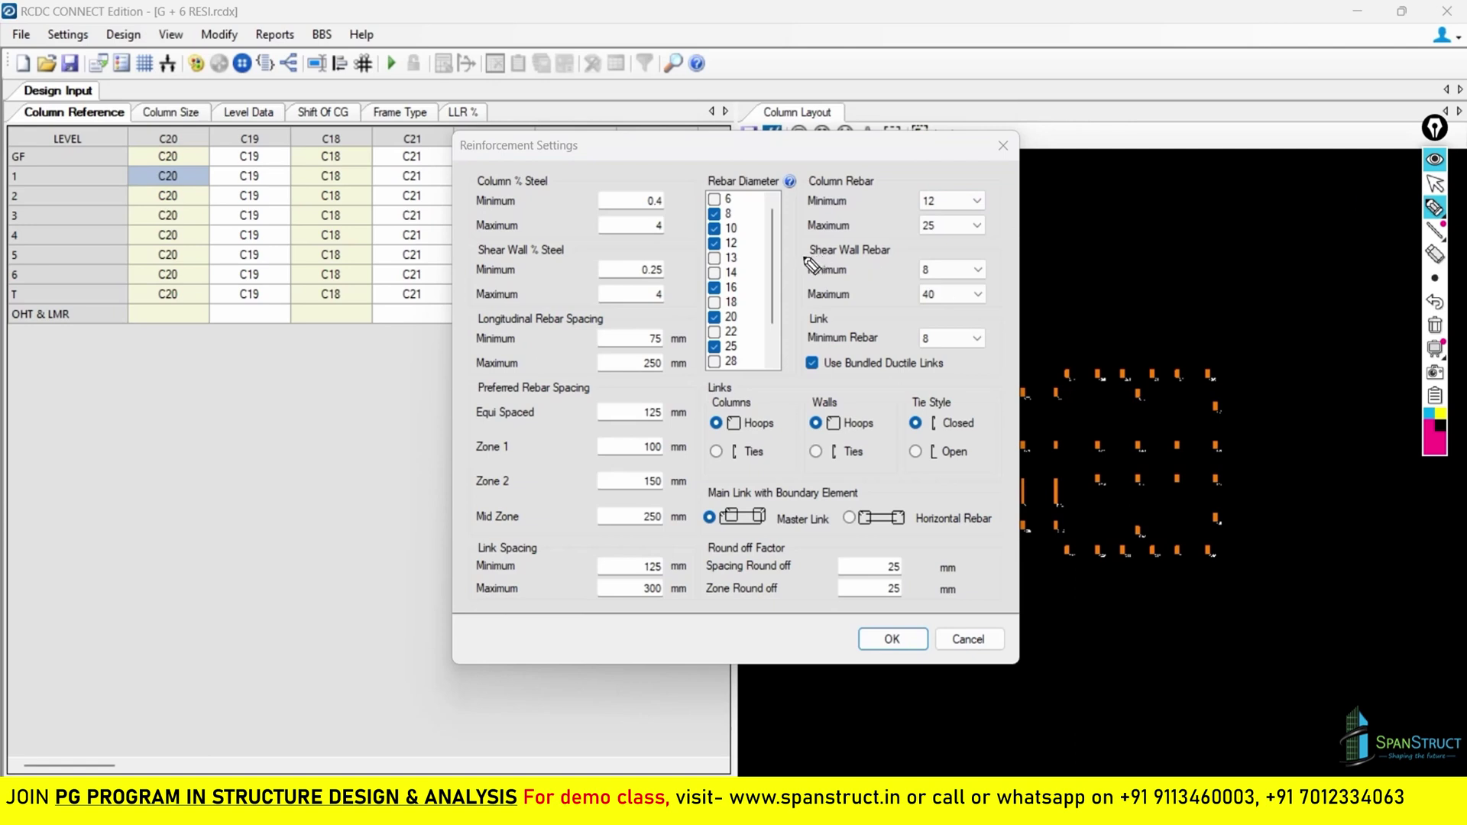
drag(800, 261, 900, 265)
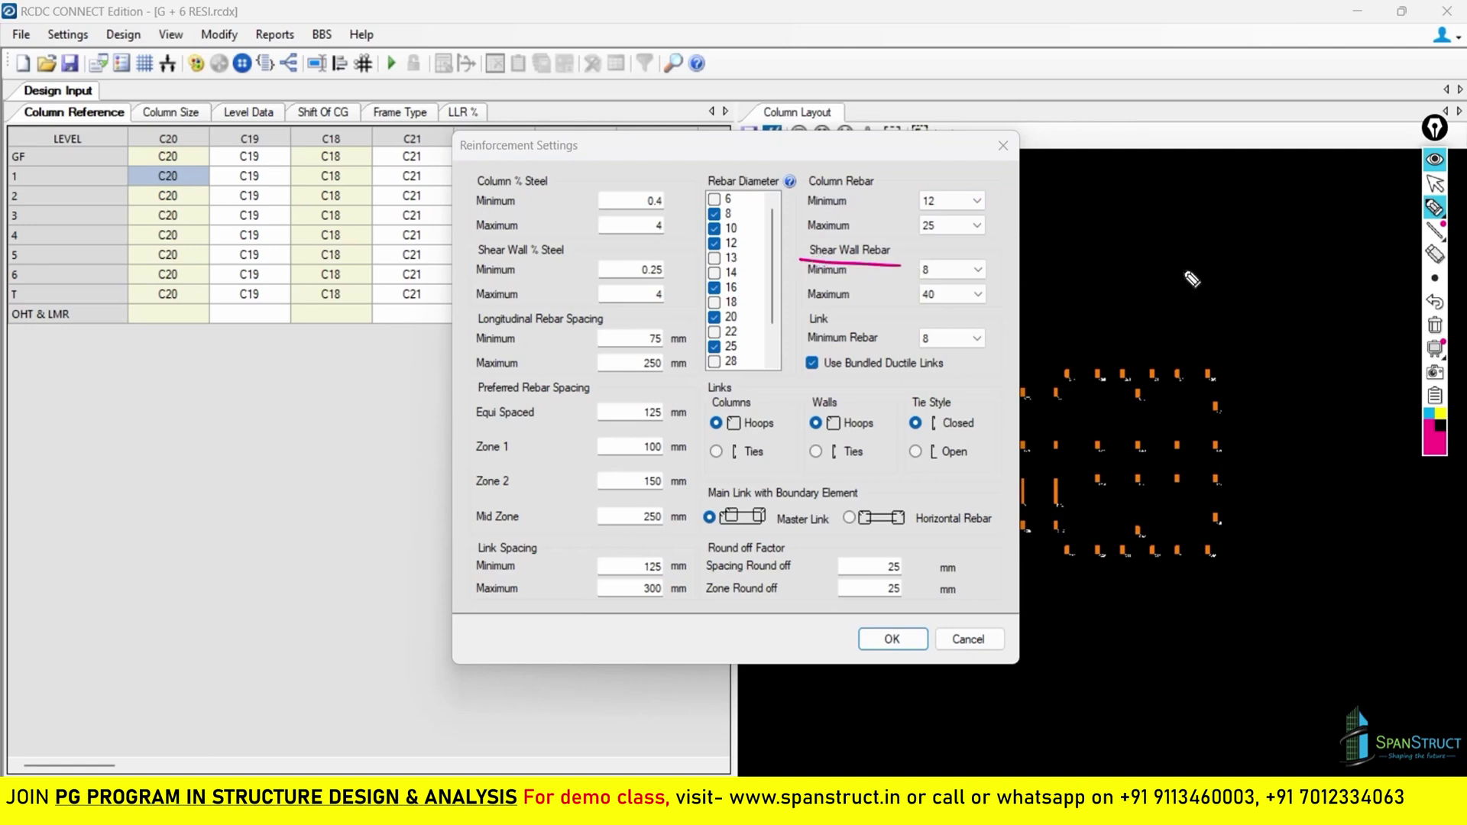
click(1436, 327)
Box the Link Minimum Rebar setting and its diameter value, and clear the annotations.
mouse_move(828, 307)
mouse_down()
mouse_move(798, 348)
mouse_move(947, 356)
mouse_up()
mouse_move(829, 308)
mouse_down()
mouse_move(989, 317)
mouse_move(964, 361)
mouse_move(901, 353)
mouse_move(926, 323)
mouse_move(919, 336)
mouse_move(982, 336)
mouse_up()
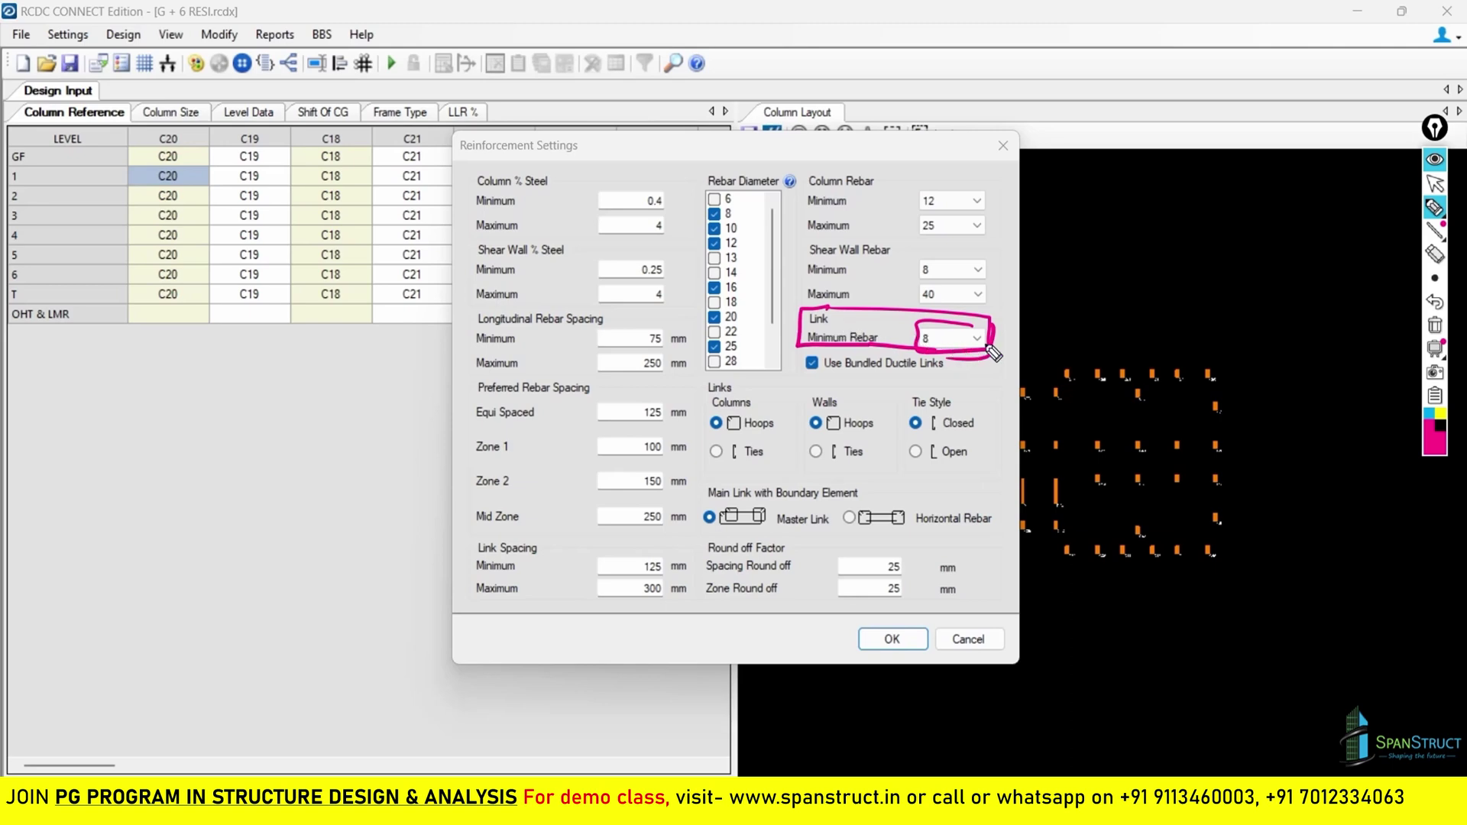
click(1435, 325)
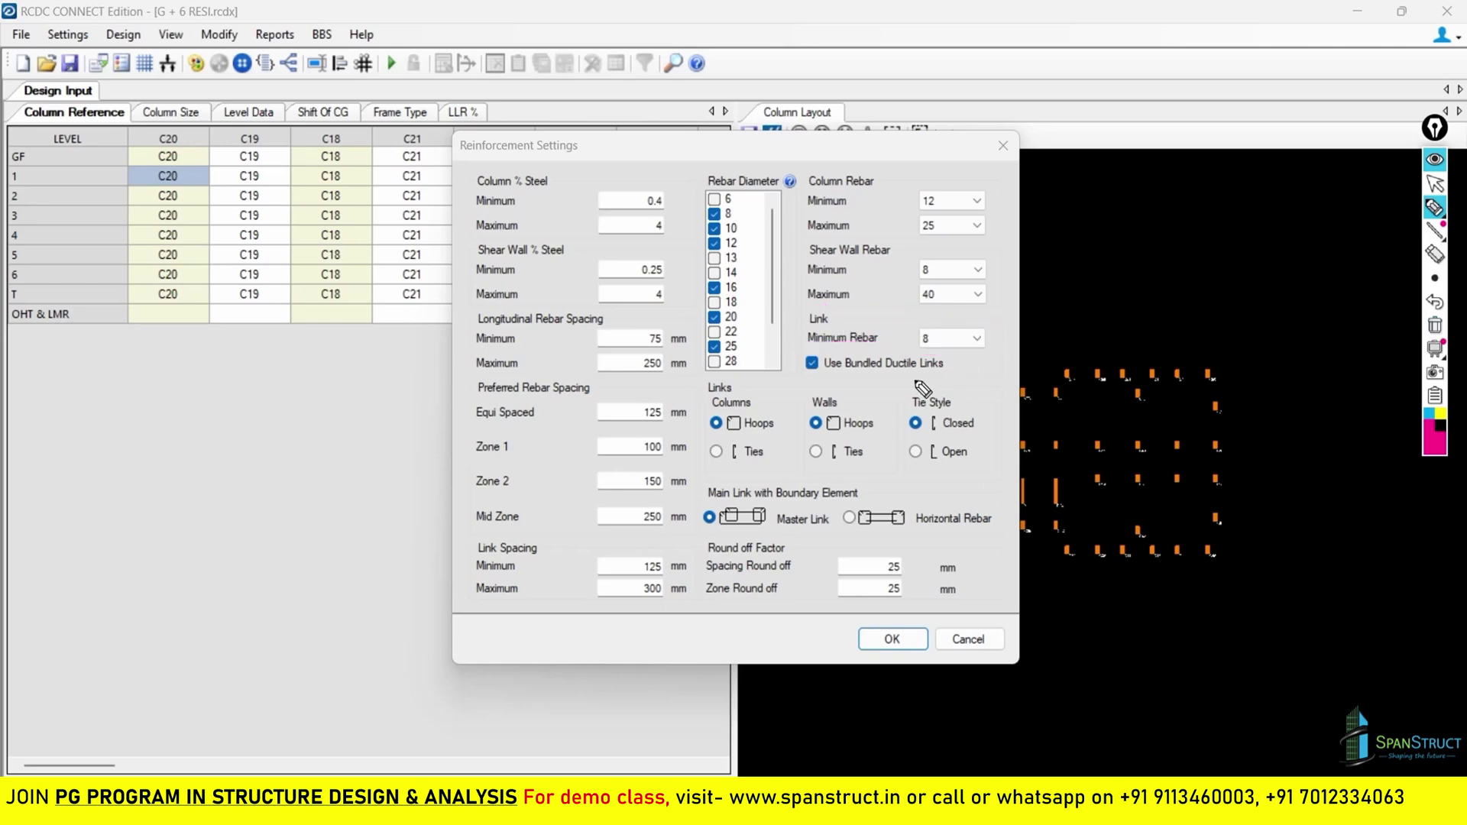
click(1435, 183)
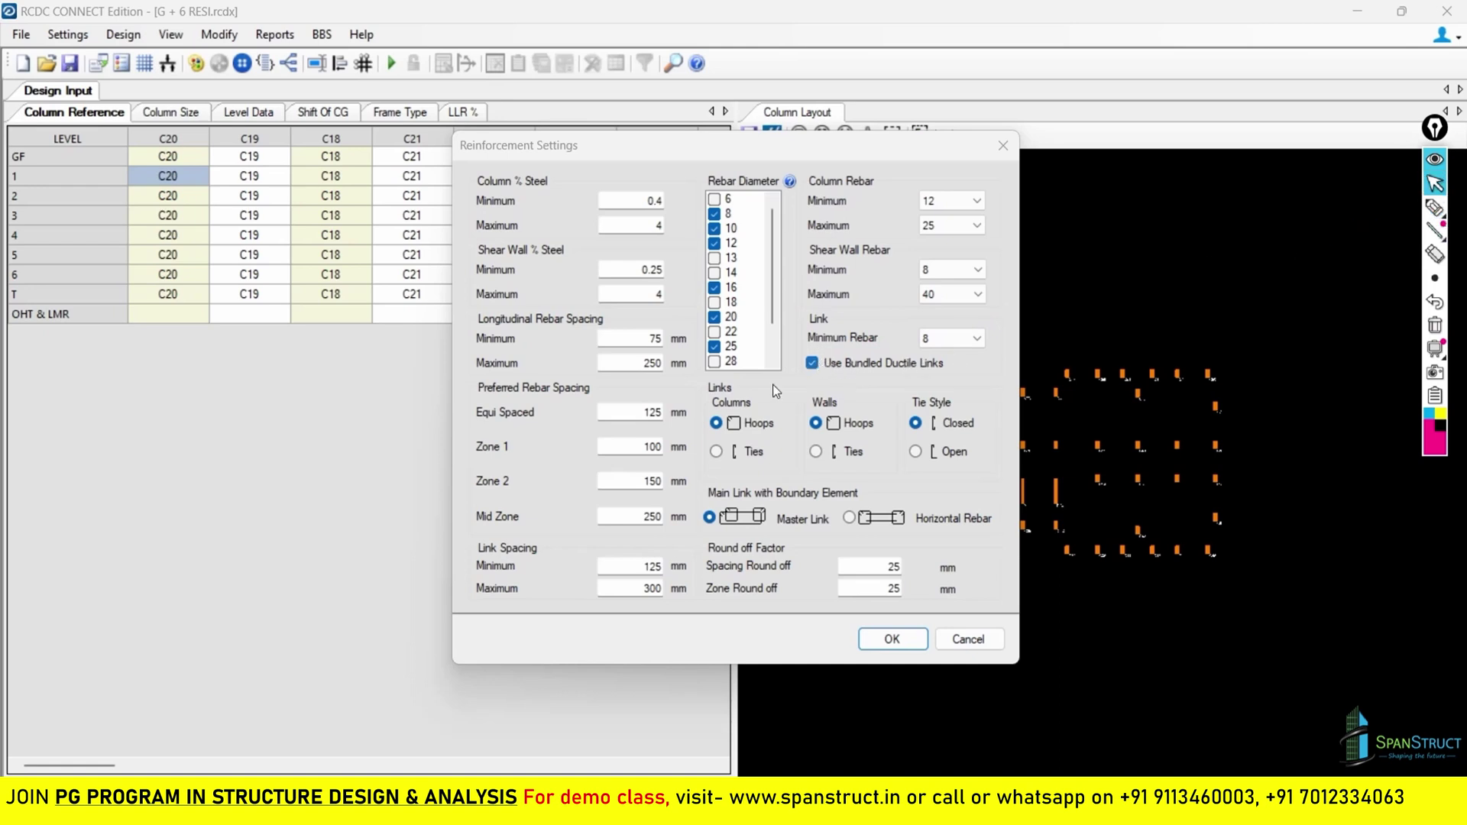
Underline the Links and Columns headings and the Hoops and Ties options for columns, and clear the marks.
key(ctrl+p)
drag(698, 390, 749, 403)
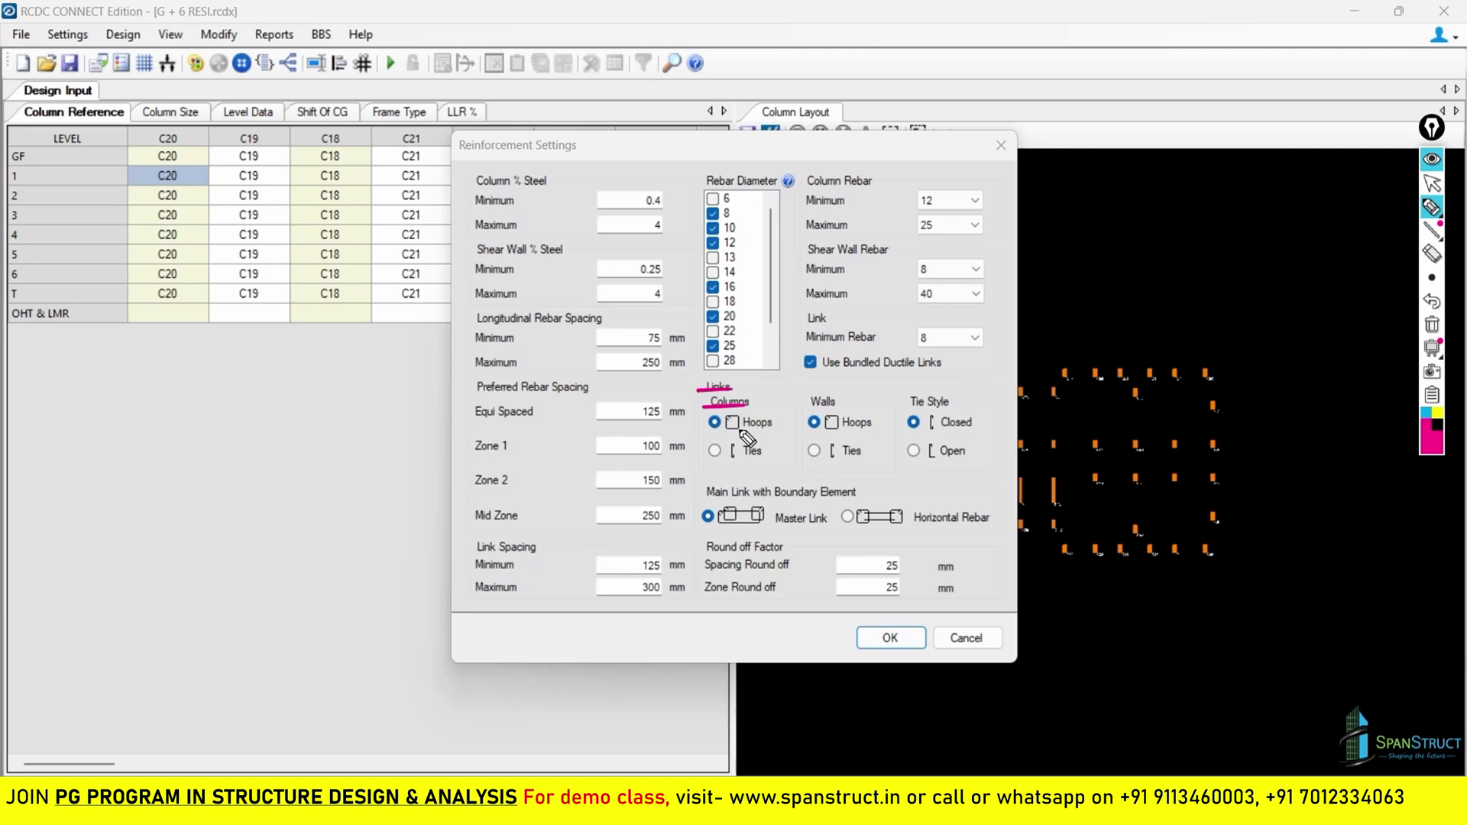
mouse_move(727, 430)
mouse_down()
mouse_move(771, 430)
mouse_move(764, 459)
mouse_up()
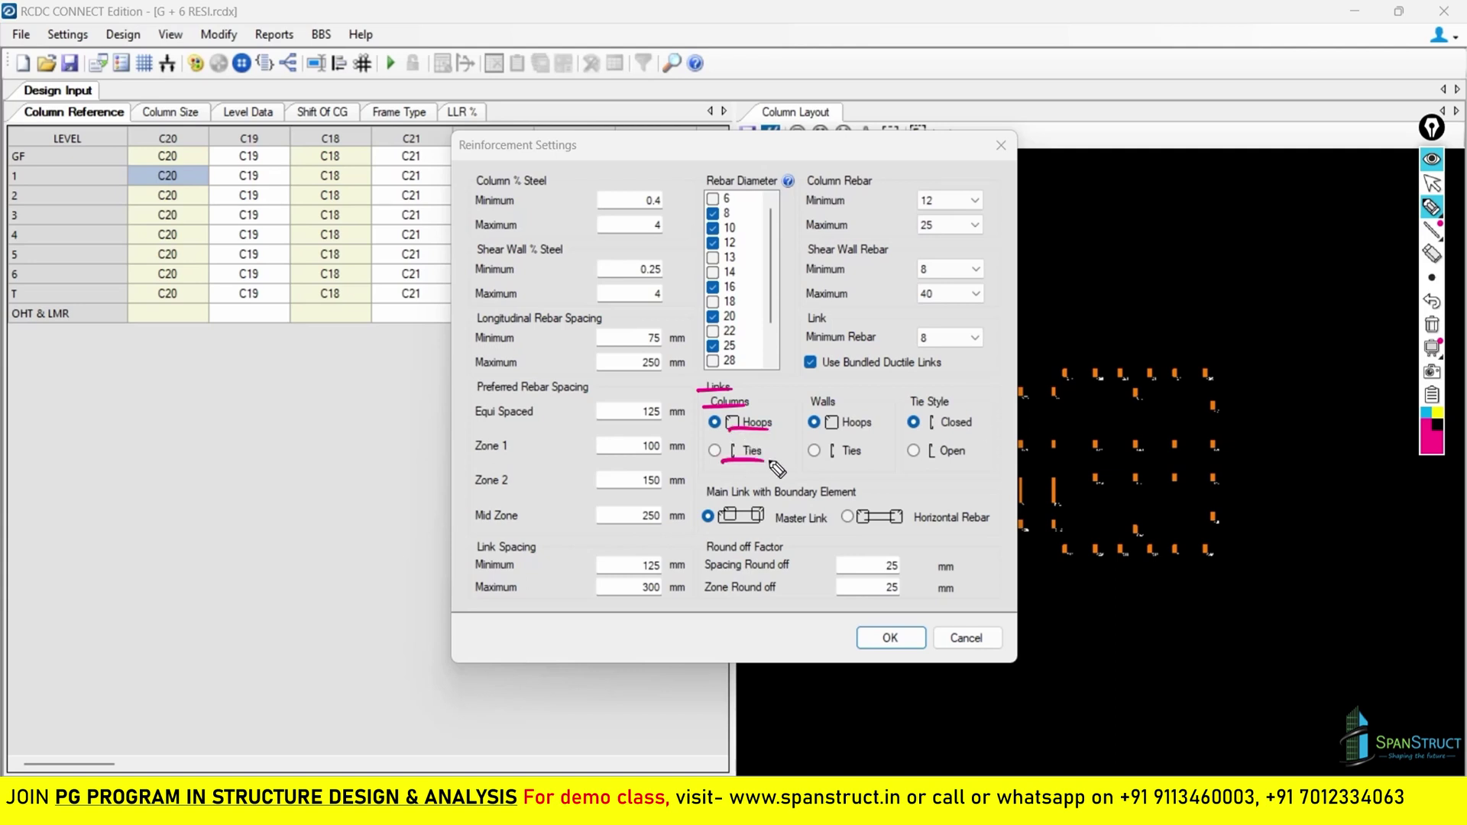
click(1432, 324)
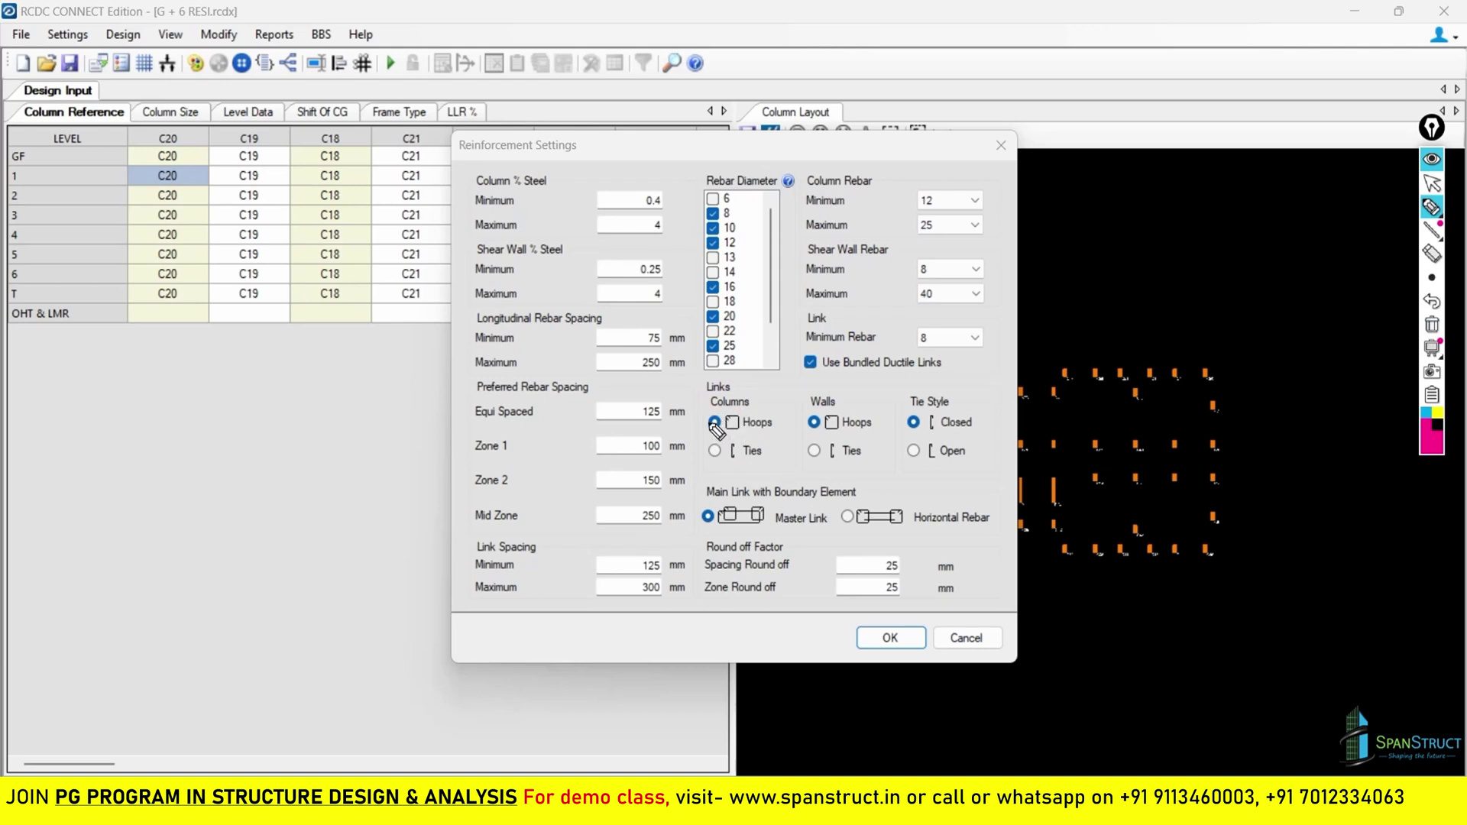
Mark the Hoops options for columns and walls, the Tie Style heading and the Closed tie style with the pen.
drag(710, 421, 734, 423)
drag(807, 417, 829, 420)
mouse_move(913, 405)
mouse_down()
mouse_move(963, 405)
mouse_move(921, 422)
mouse_move(964, 418)
mouse_up()
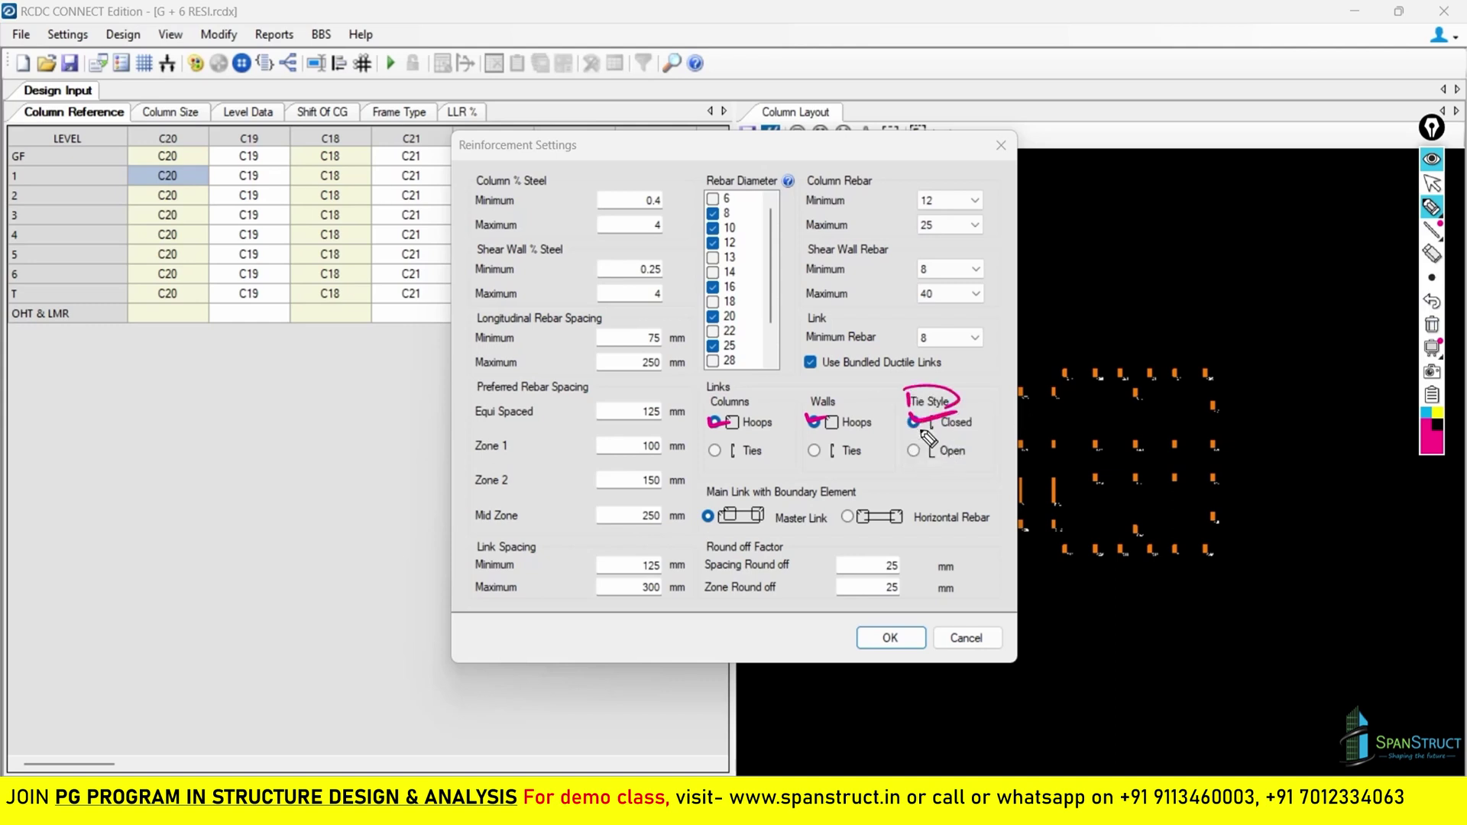
drag(911, 423, 938, 417)
Box the Main Link with Boundary Element heading, and mark the Round off Factor settings and both of their values.
mouse_move(871, 497)
mouse_down()
mouse_move(715, 499)
mouse_move(703, 479)
mouse_move(862, 476)
mouse_move(864, 498)
mouse_up()
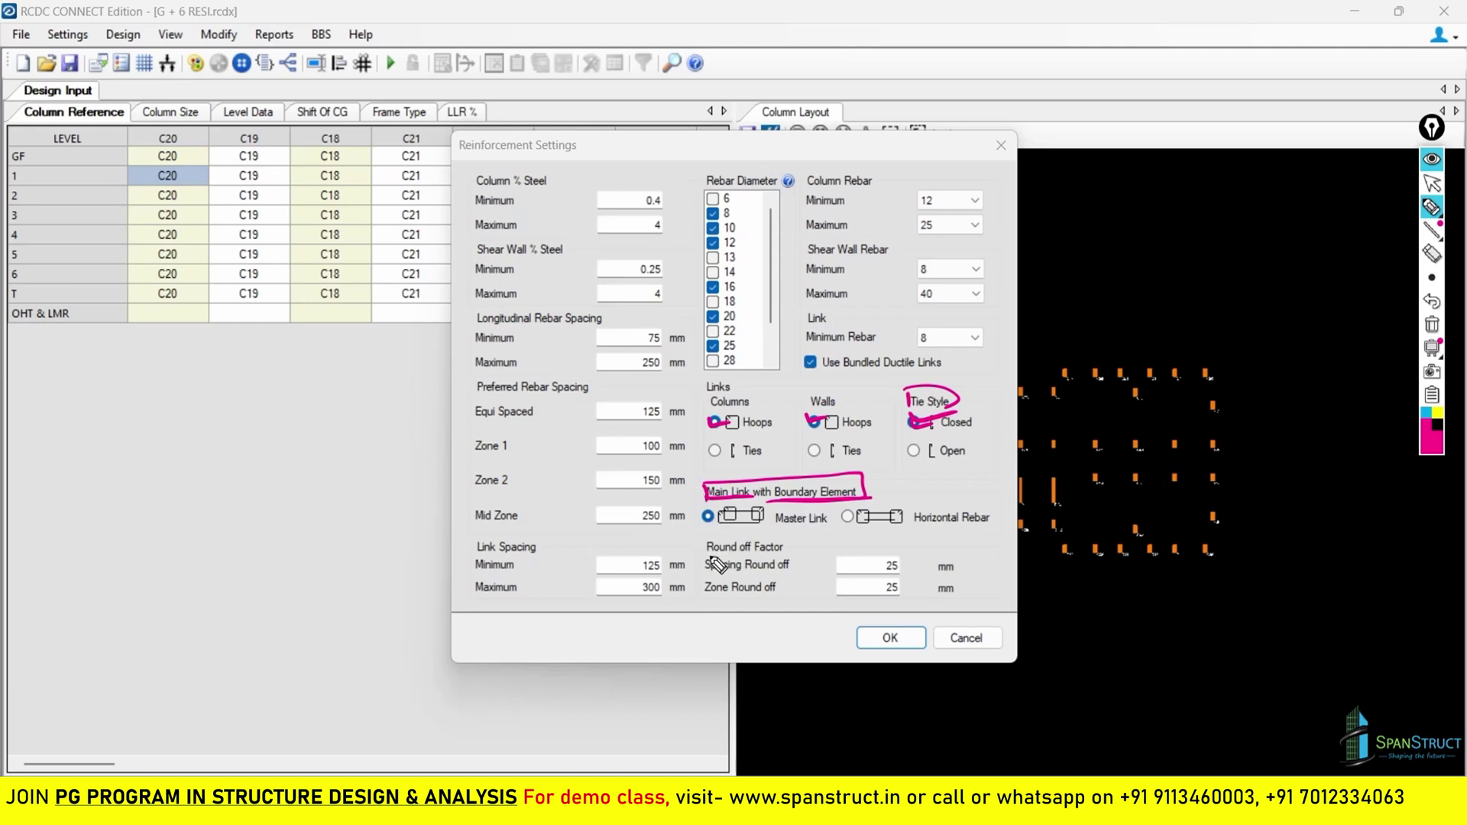
drag(706, 552, 784, 550)
drag(704, 572, 789, 570)
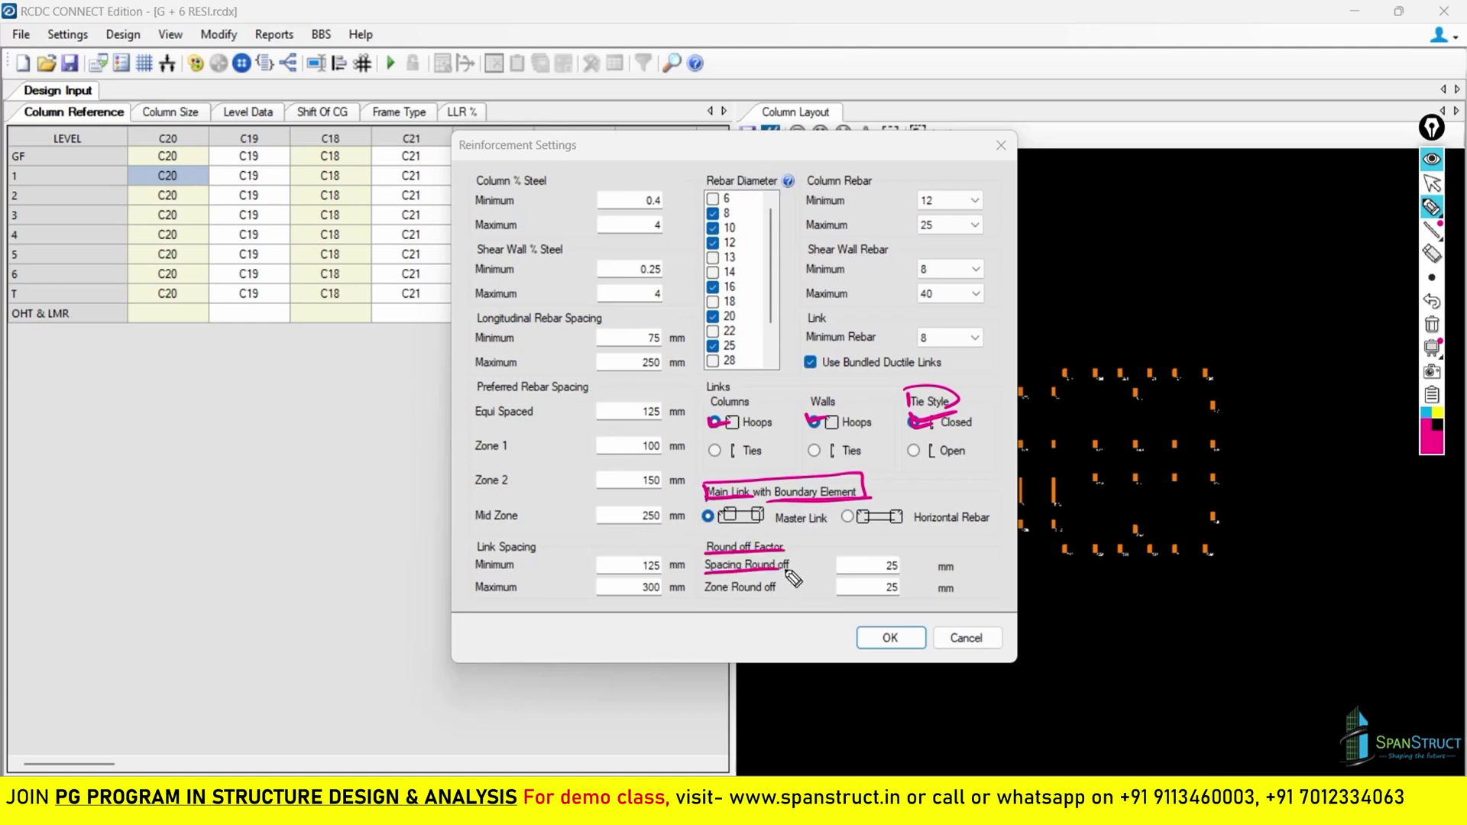
mouse_move(896, 557)
mouse_down()
mouse_move(877, 569)
mouse_move(909, 565)
mouse_up()
drag(708, 593, 773, 593)
mouse_move(887, 579)
mouse_down()
mouse_move(875, 600)
mouse_move(903, 579)
mouse_up()
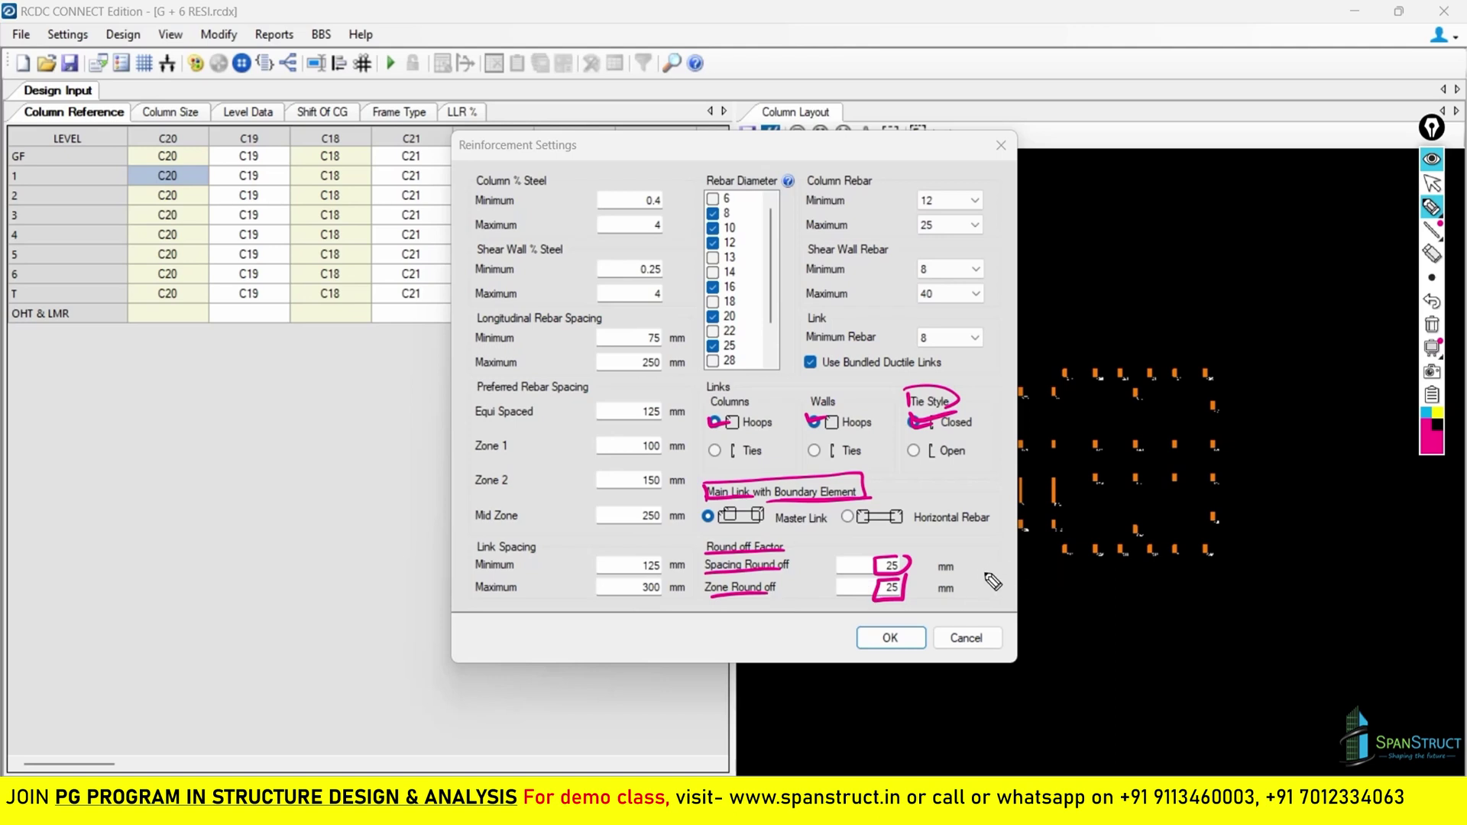
Handwrite a rounding example of 130 mm and 150 mm beside the round-off values, boxing the first and underlining the second.
mouse_move(988, 588)
mouse_down()
mouse_move(1100, 567)
mouse_move(1085, 585)
mouse_up()
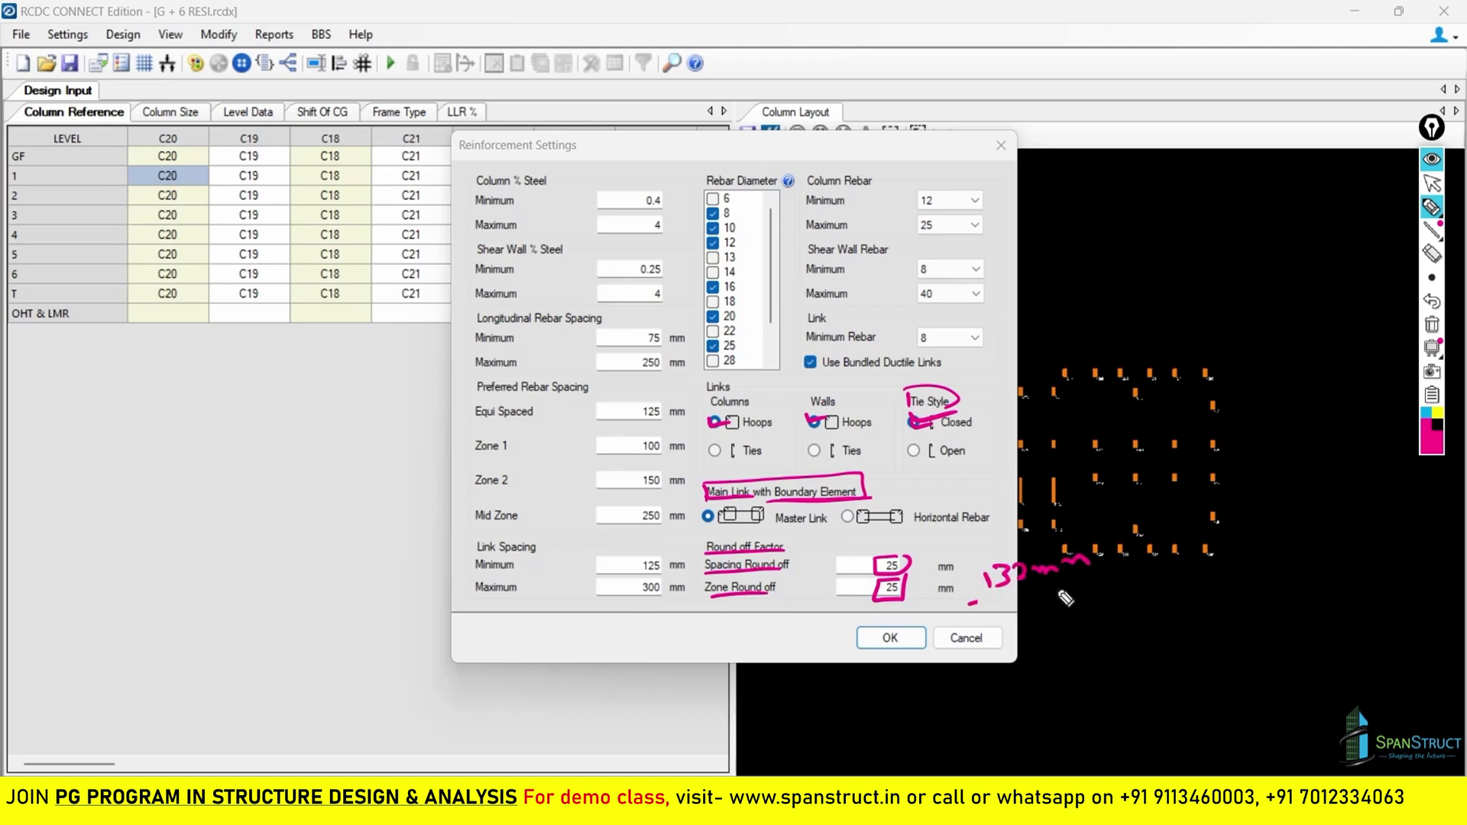
mouse_move(965, 565)
mouse_down()
mouse_move(975, 589)
mouse_move(963, 560)
mouse_move(1052, 596)
mouse_move(1037, 598)
mouse_up()
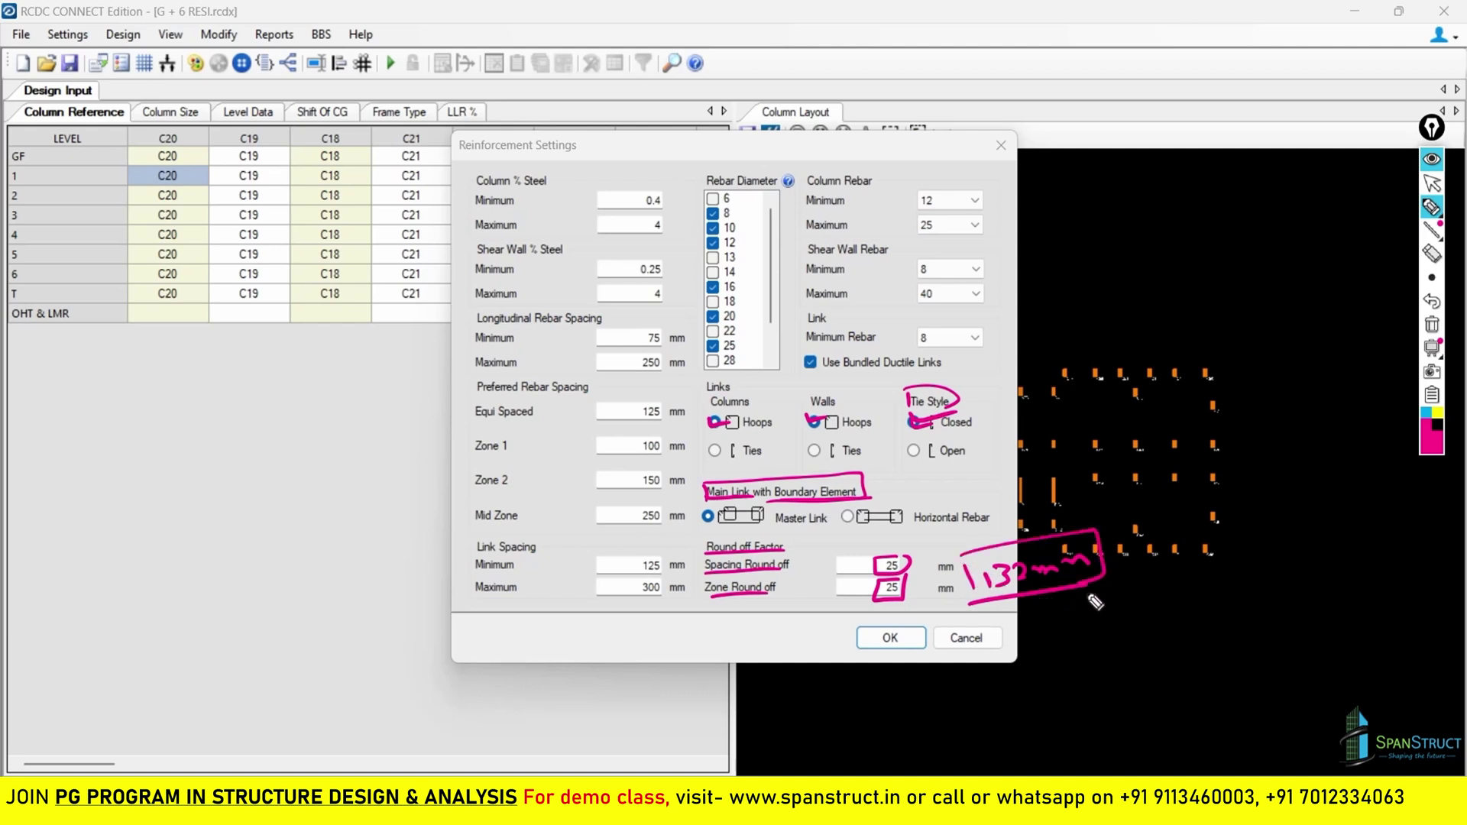
mouse_move(1032, 612)
mouse_down()
mouse_move(1047, 621)
mouse_move(1065, 604)
mouse_up()
mouse_move(1079, 604)
mouse_down()
mouse_move(1161, 603)
mouse_move(1192, 584)
mouse_up()
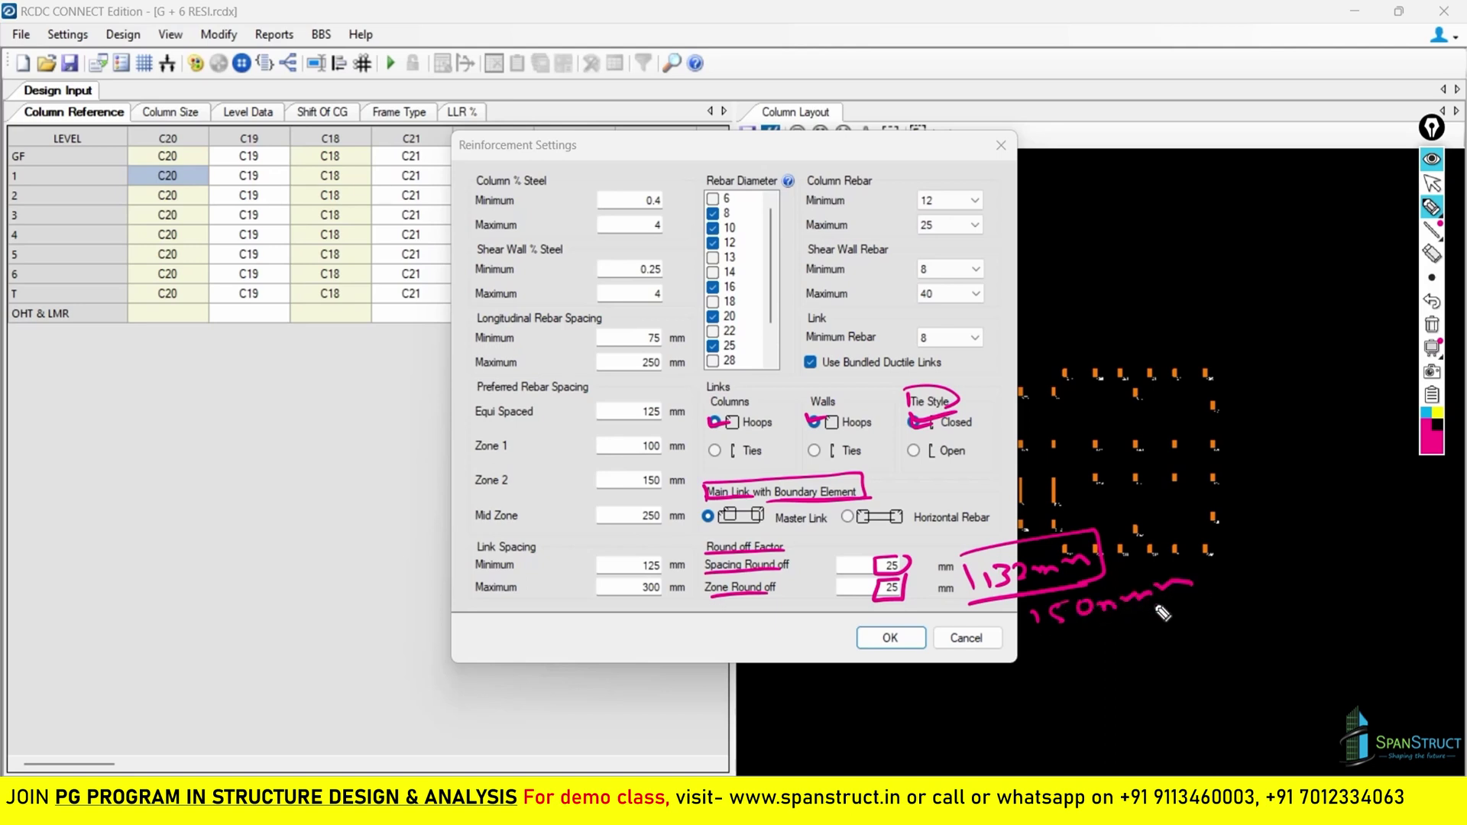
drag(1032, 635, 1216, 609)
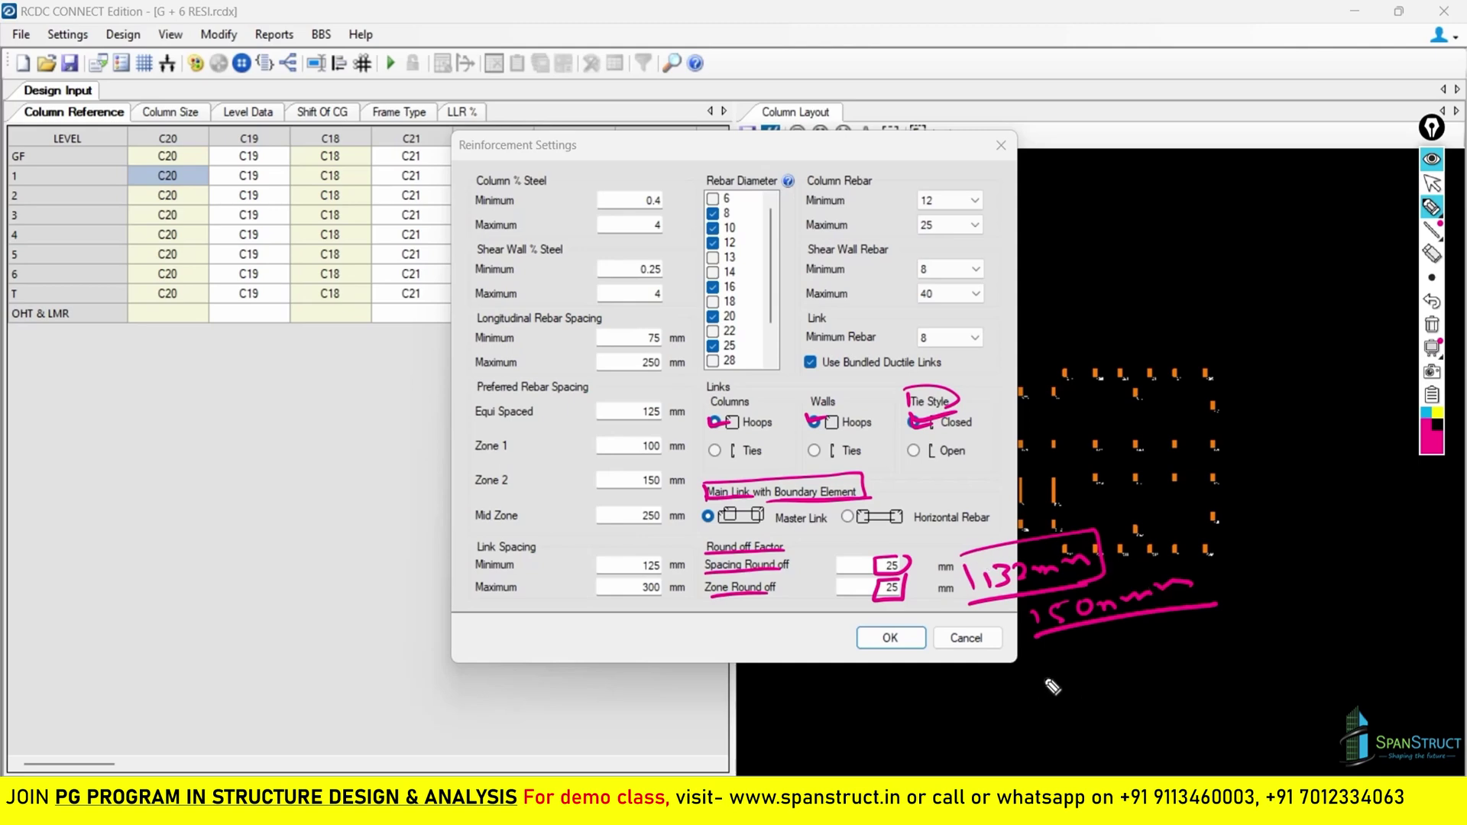
Handwrite a second rounding example of 145 mm to 150 mm below the first one and outline both values.
mouse_move(1038, 666)
mouse_down()
mouse_move(1094, 667)
mouse_move(1098, 683)
mouse_move(1186, 648)
mouse_up()
drag(1035, 695, 1163, 674)
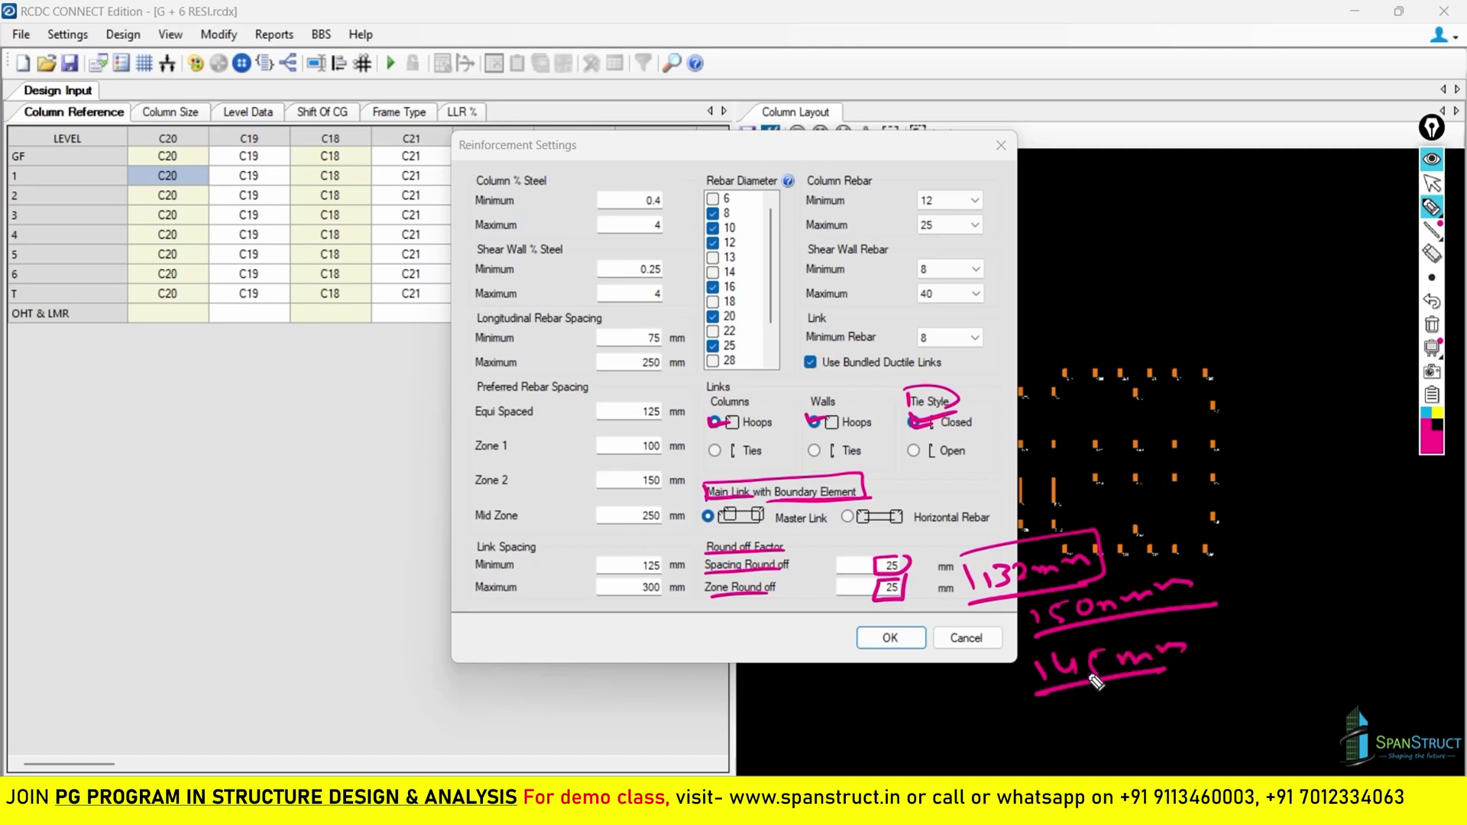
mouse_move(1026, 654)
mouse_down()
mouse_move(1035, 687)
mouse_move(1083, 636)
mouse_move(1157, 637)
mouse_move(1151, 668)
mouse_move(1364, 636)
mouse_up()
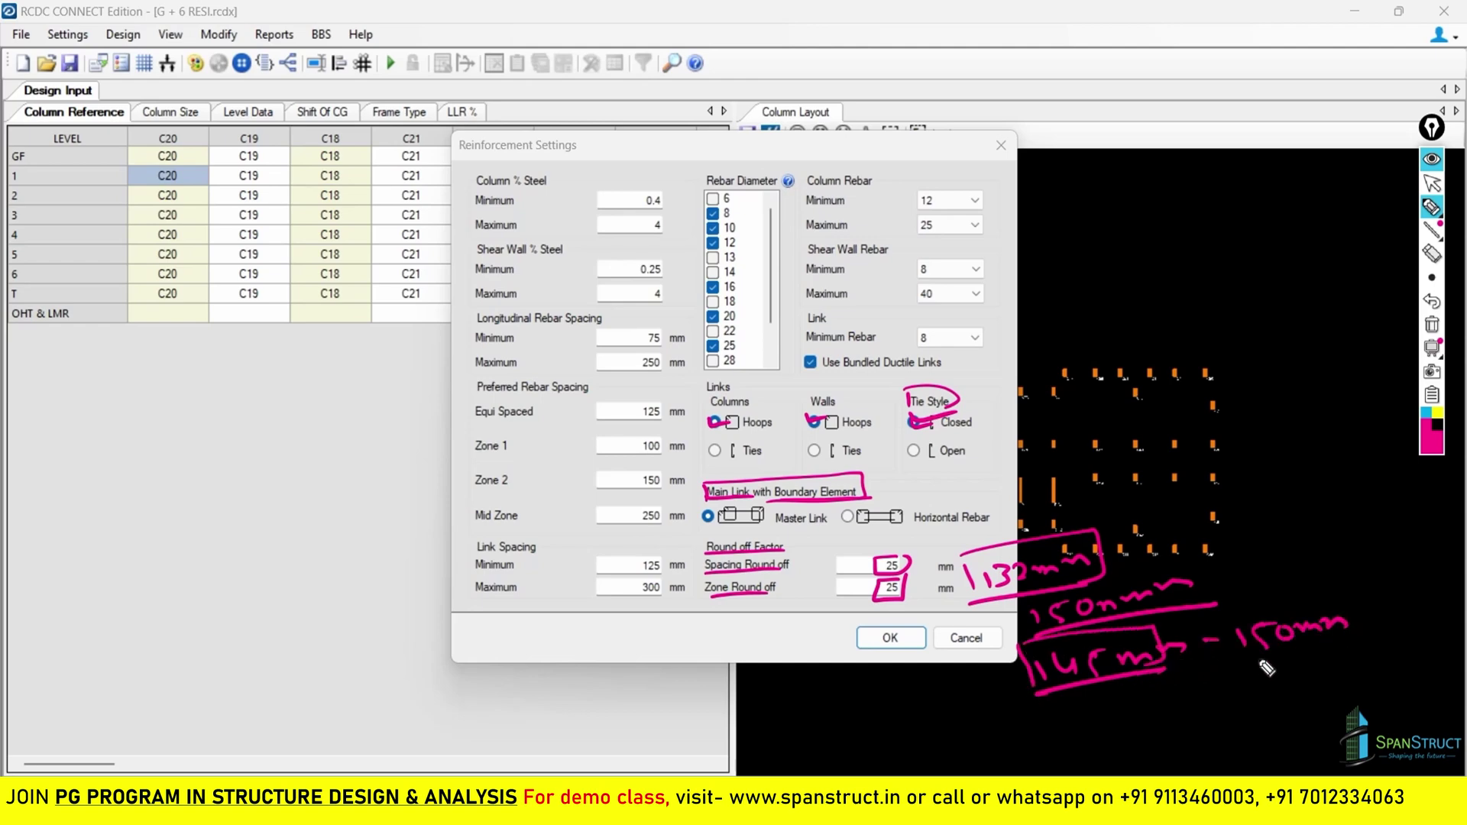
mouse_move(1268, 661)
mouse_down()
mouse_move(1302, 596)
mouse_move(1209, 653)
mouse_up()
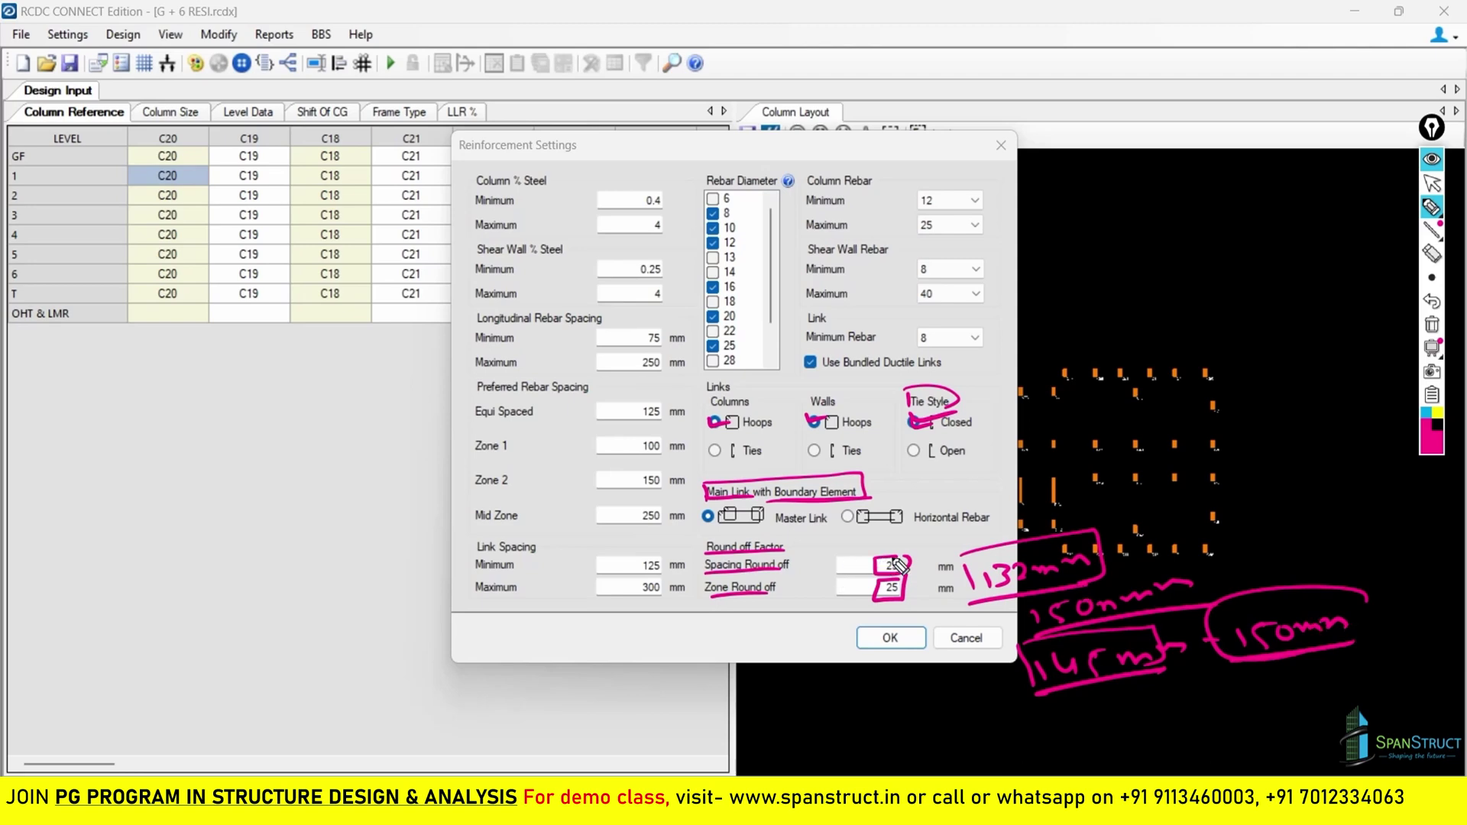
Clear all the pen annotations over the reinforcement settings and switch from the pen back to the pointer.
mouse_move(909, 563)
mouse_down()
mouse_move(874, 564)
mouse_move(901, 591)
mouse_move(922, 556)
mouse_move(923, 590)
mouse_up()
key(ctrl+z)
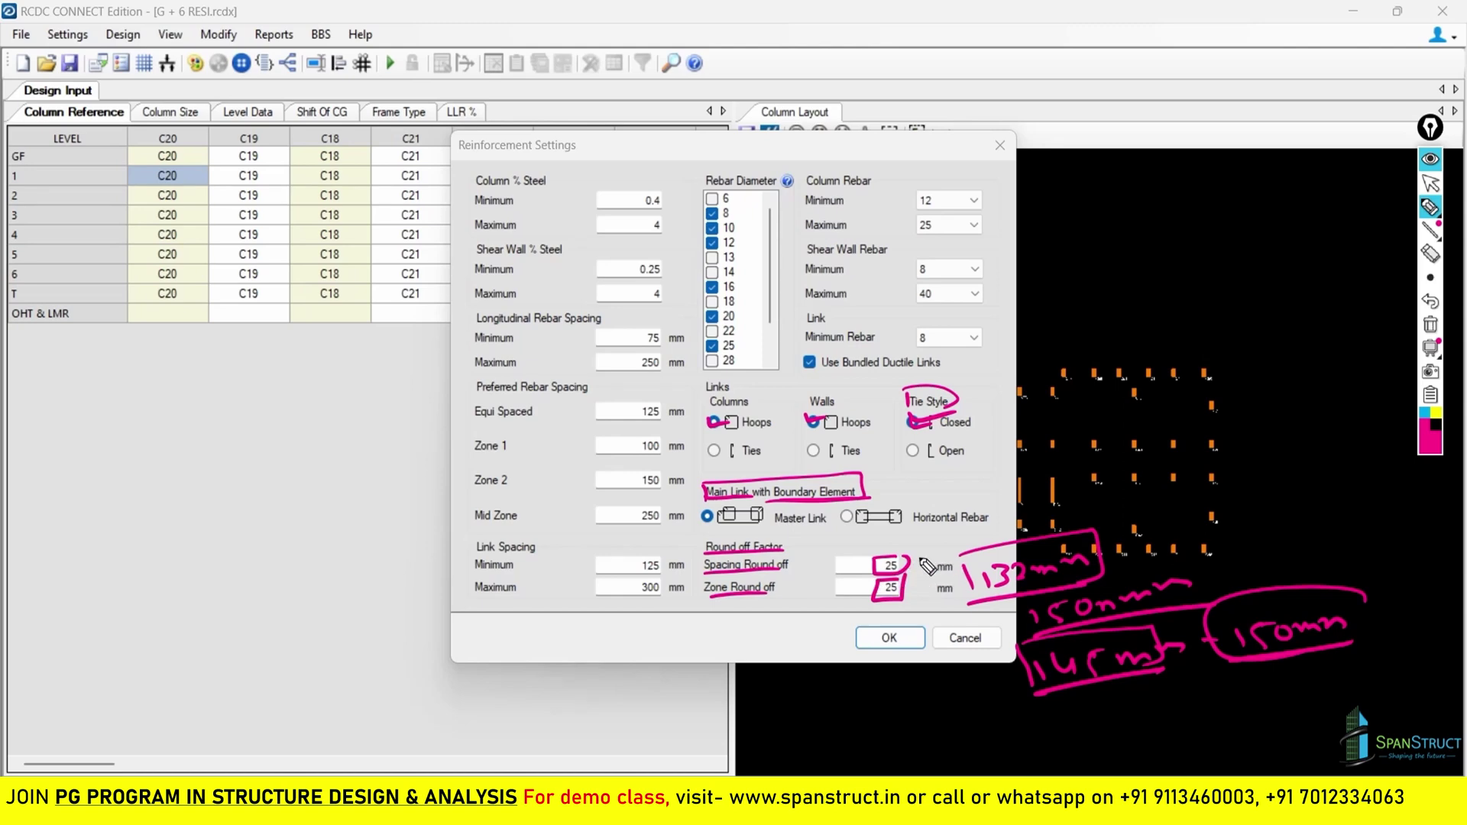
mouse_move(923, 511)
mouse_down()
mouse_move(915, 550)
mouse_move(970, 513)
mouse_move(1025, 504)
mouse_up()
mouse_move(1033, 477)
mouse_down()
mouse_move(1041, 505)
mouse_move(964, 527)
mouse_move(1066, 466)
mouse_move(994, 514)
mouse_up()
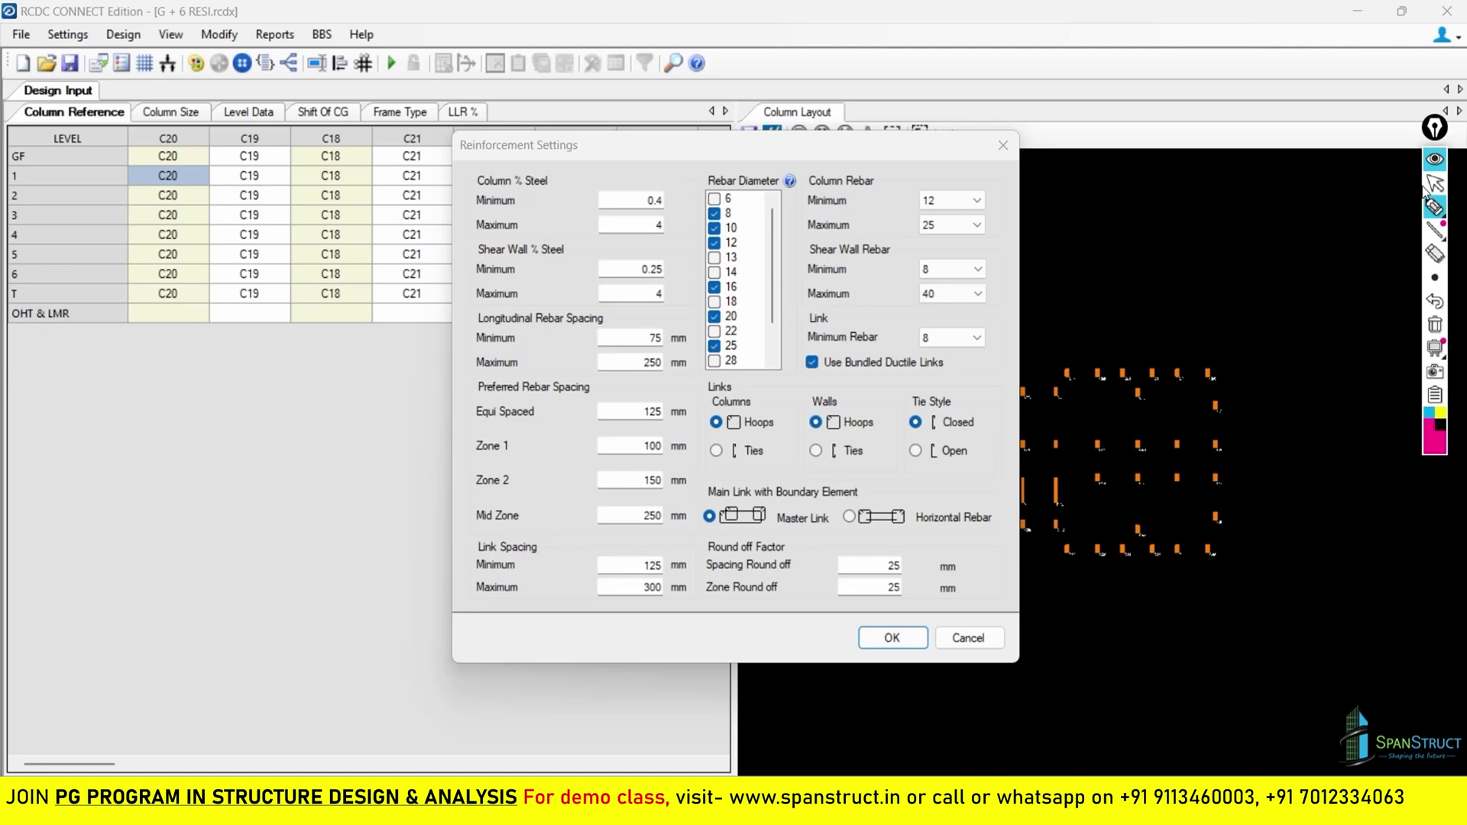
click(1435, 183)
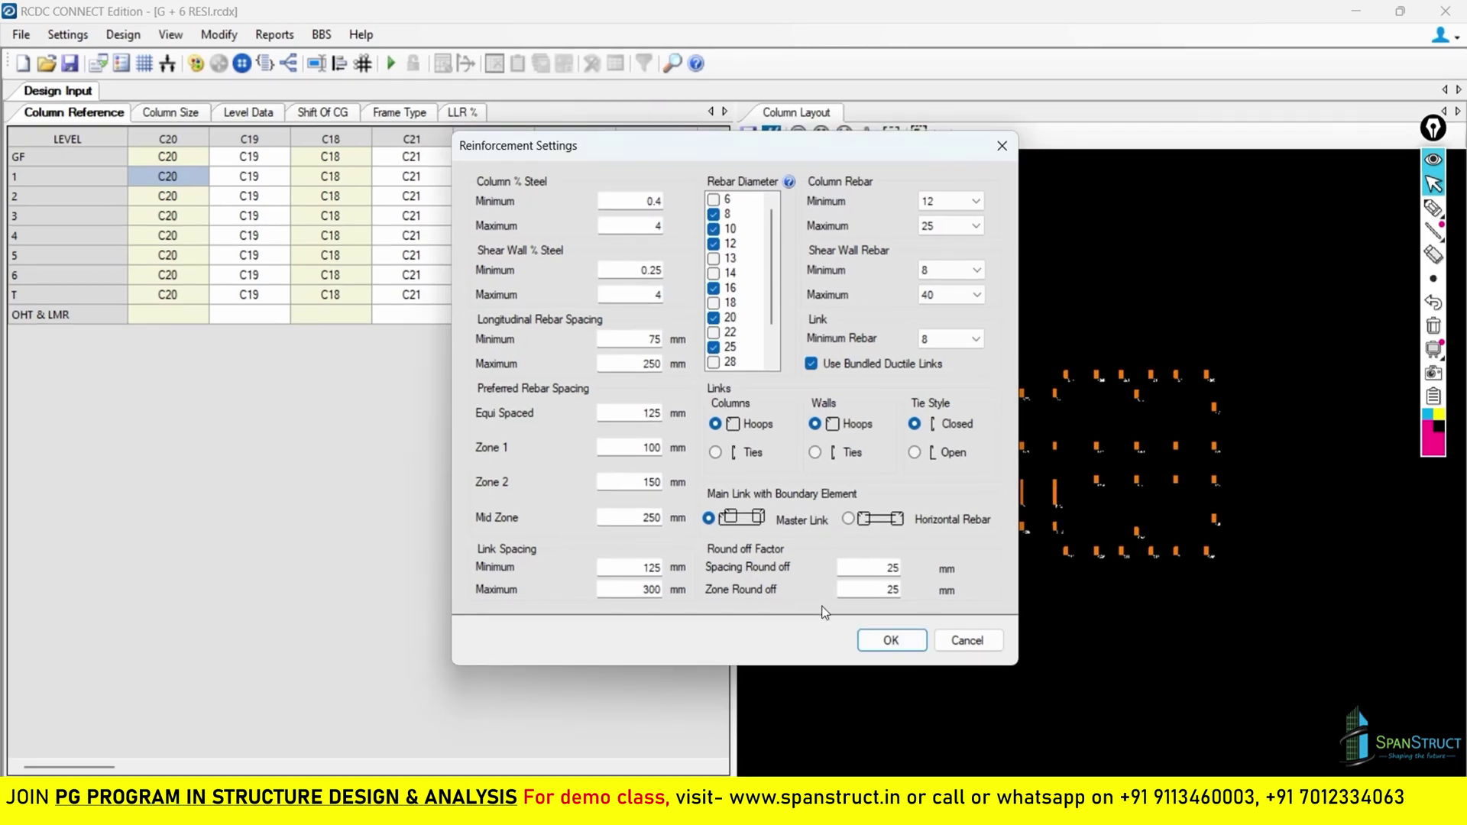
Set the maximum Shear Wall Rebar diameter to 25 to match the enabled rebar diameters, and accept the reinforcement settings.
click(874, 641)
scroll(739, 317, down, 1)
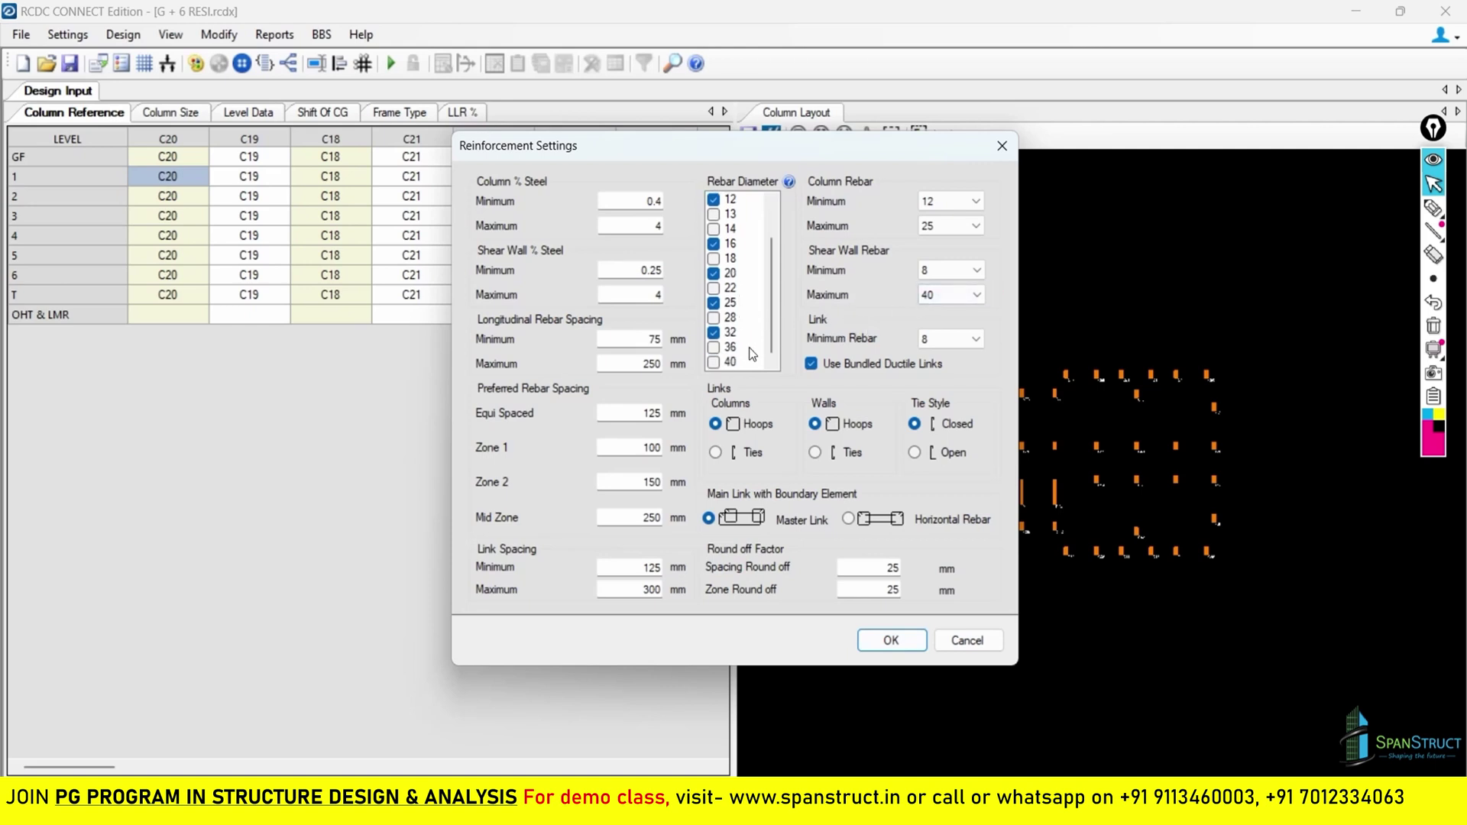
scroll(739, 319, up, 1)
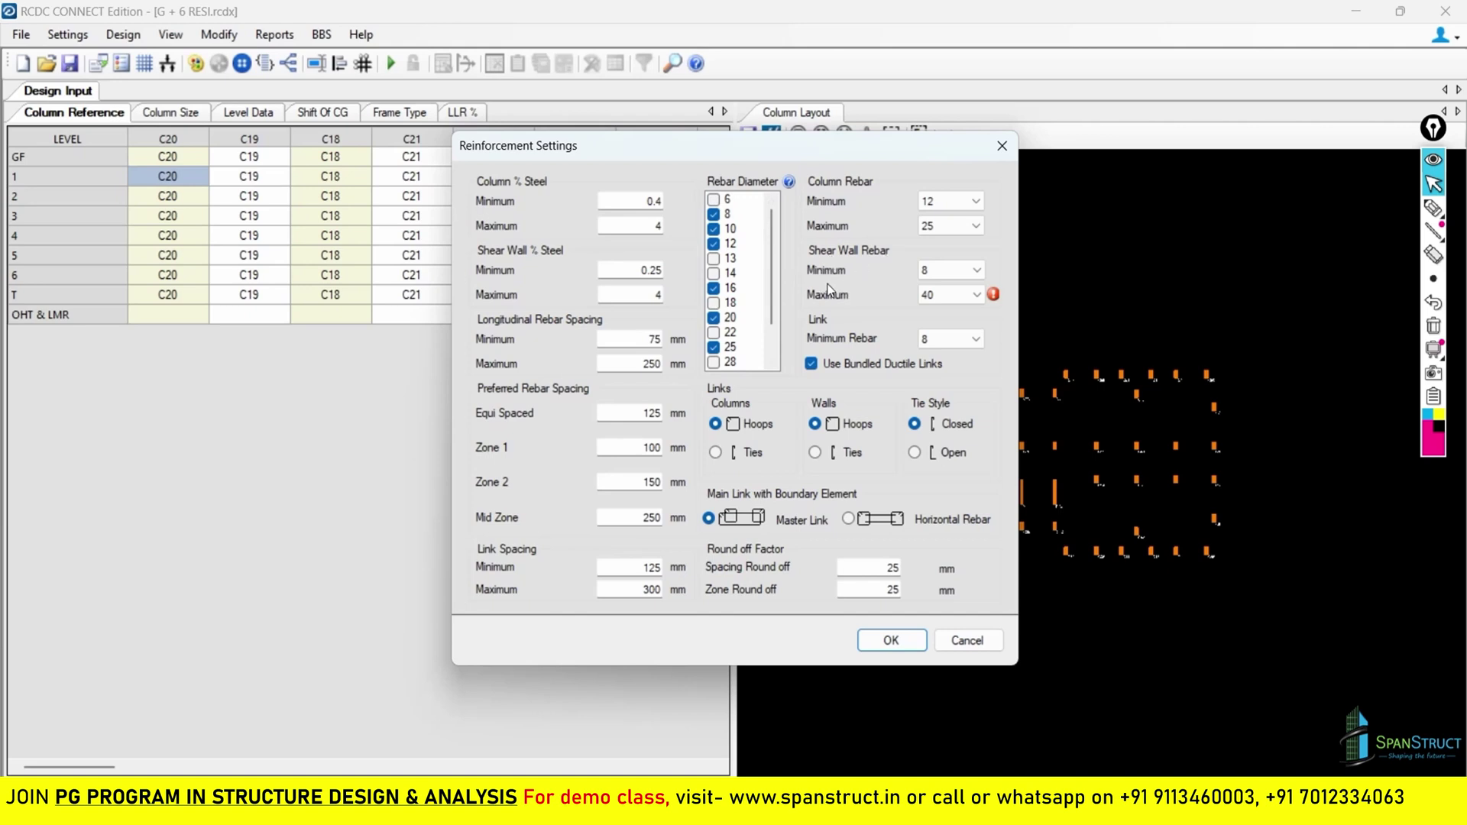
click(952, 299)
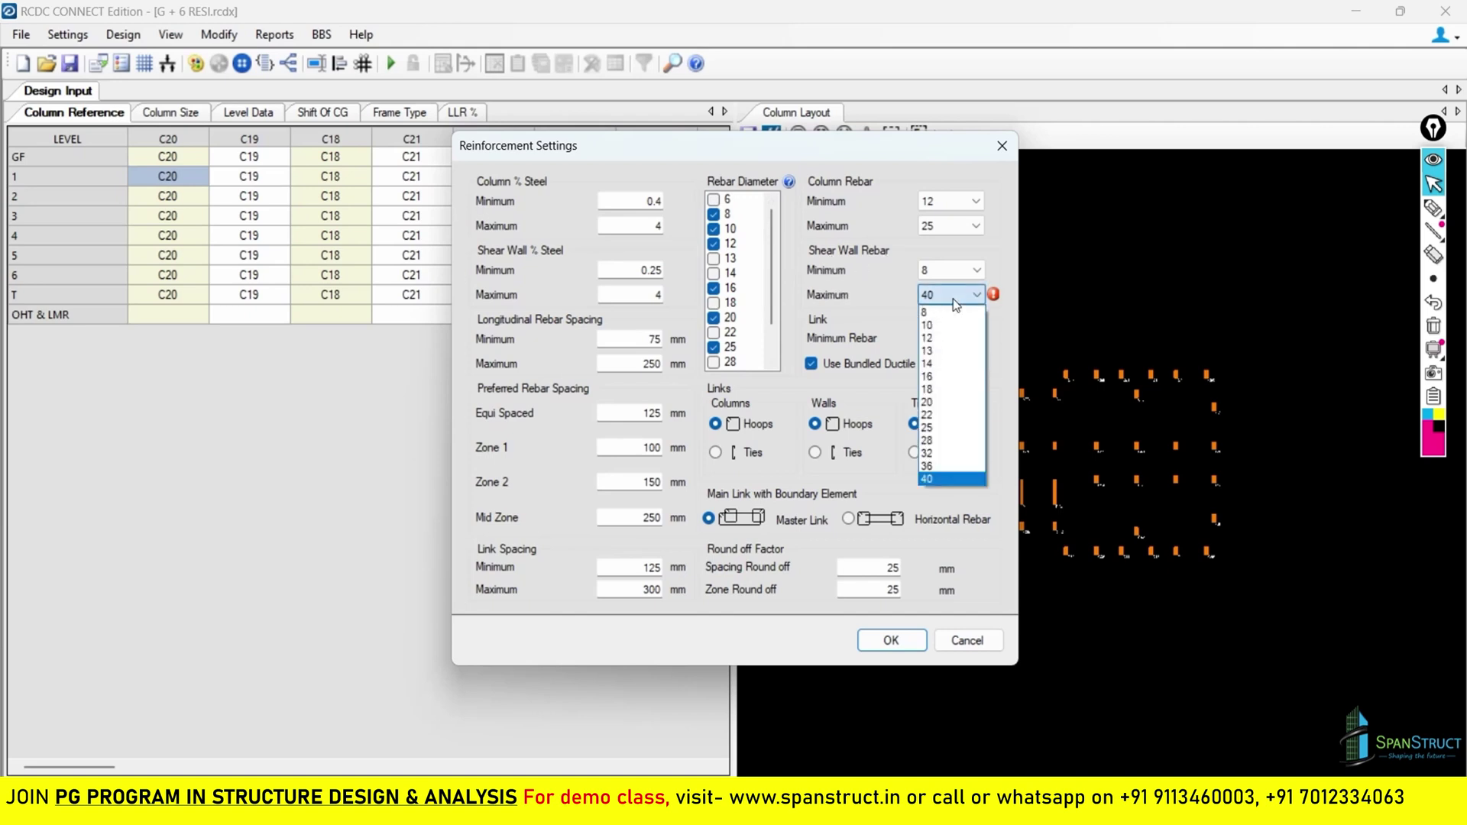
click(947, 429)
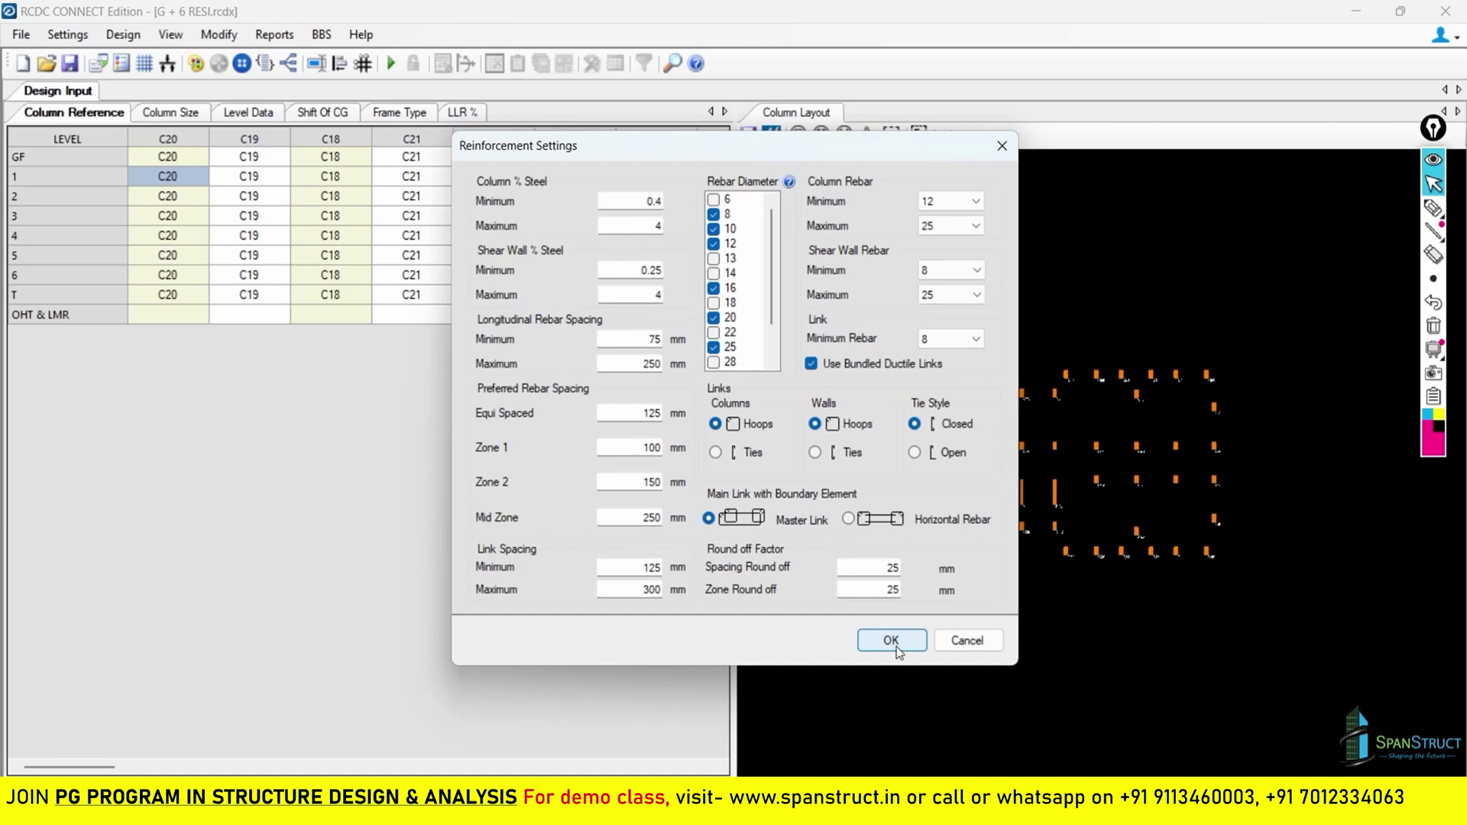
key(Return)
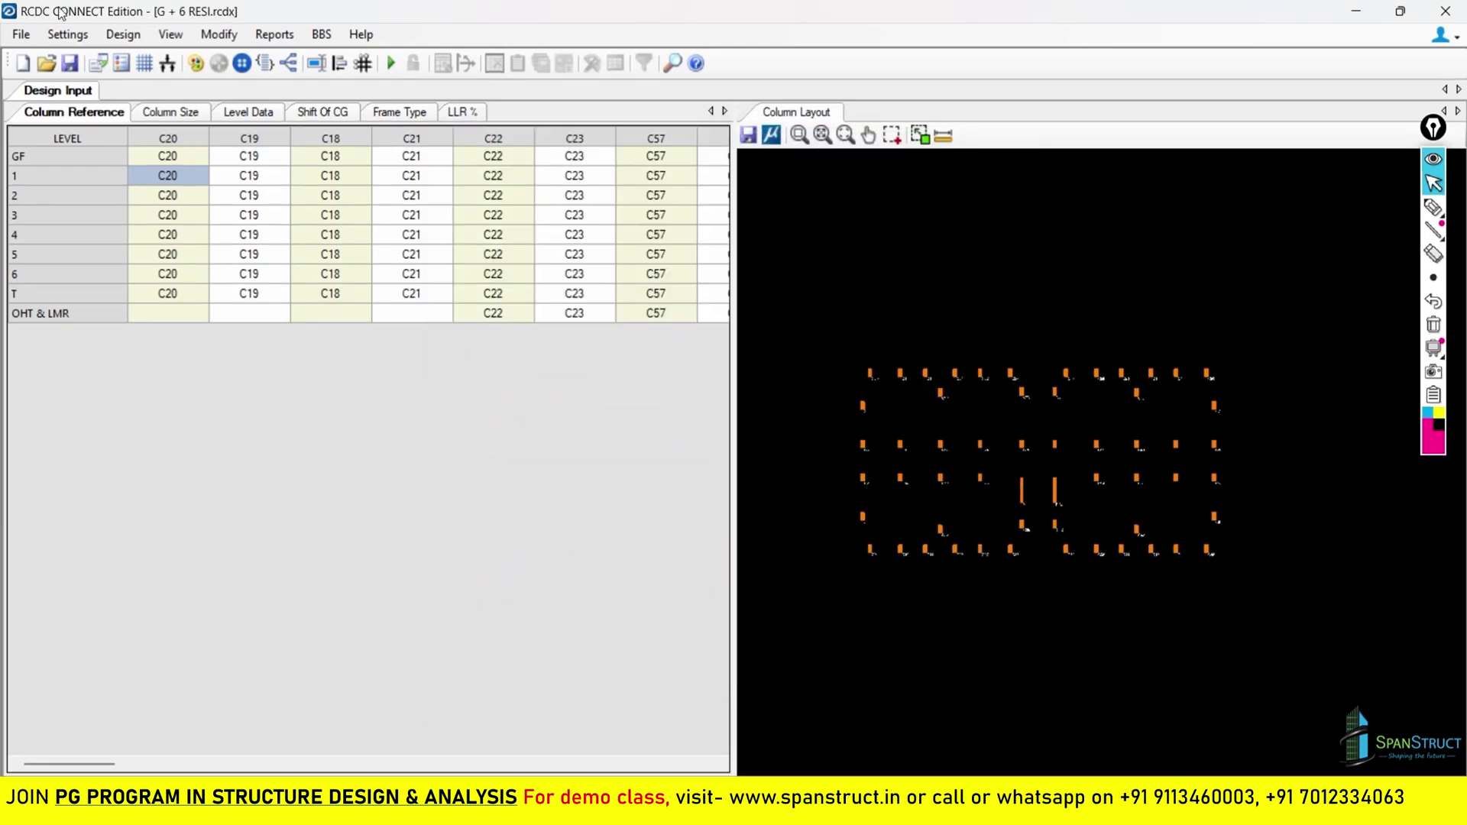
click(61, 33)
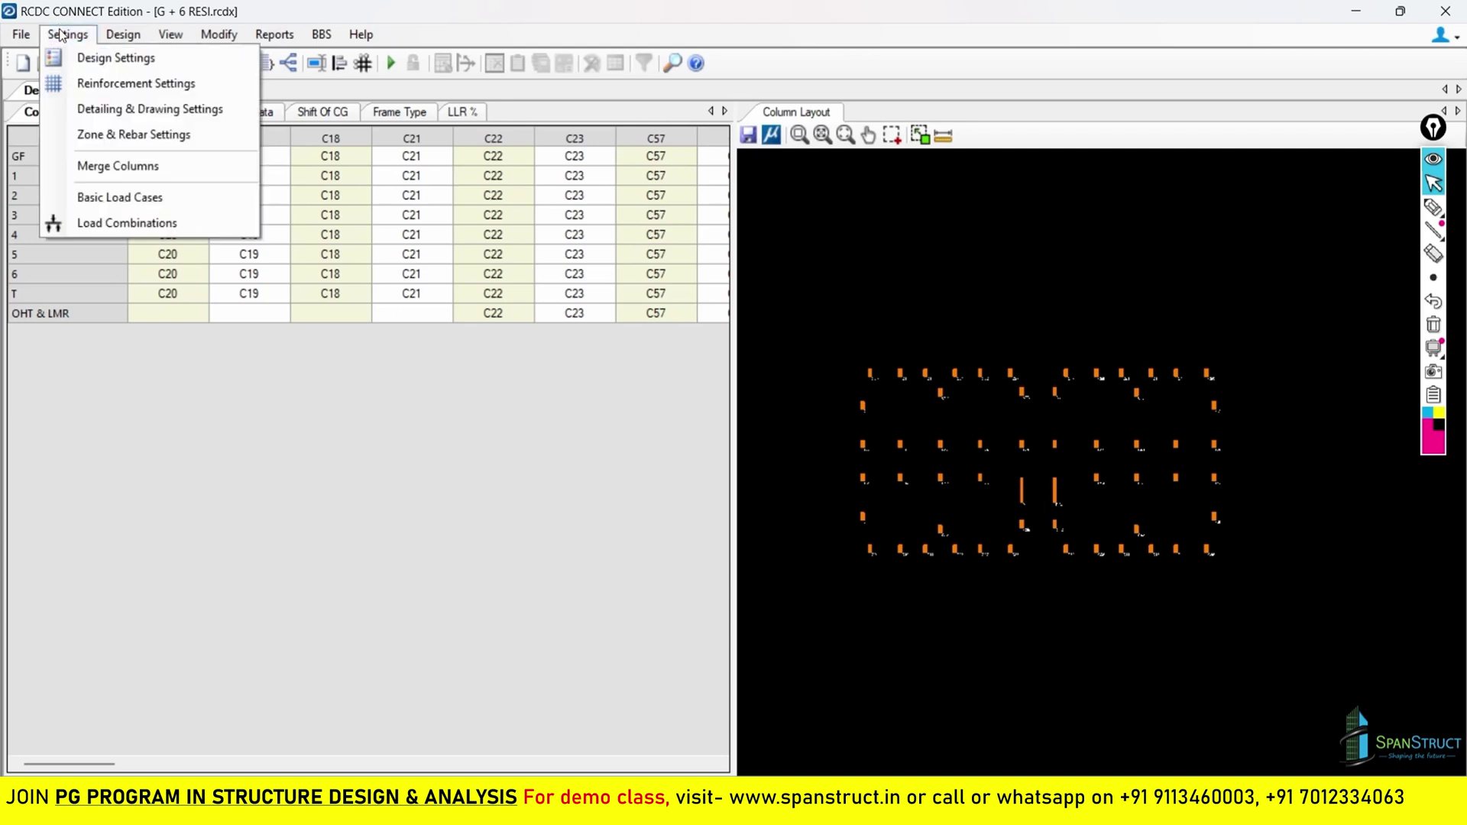
click(90, 84)
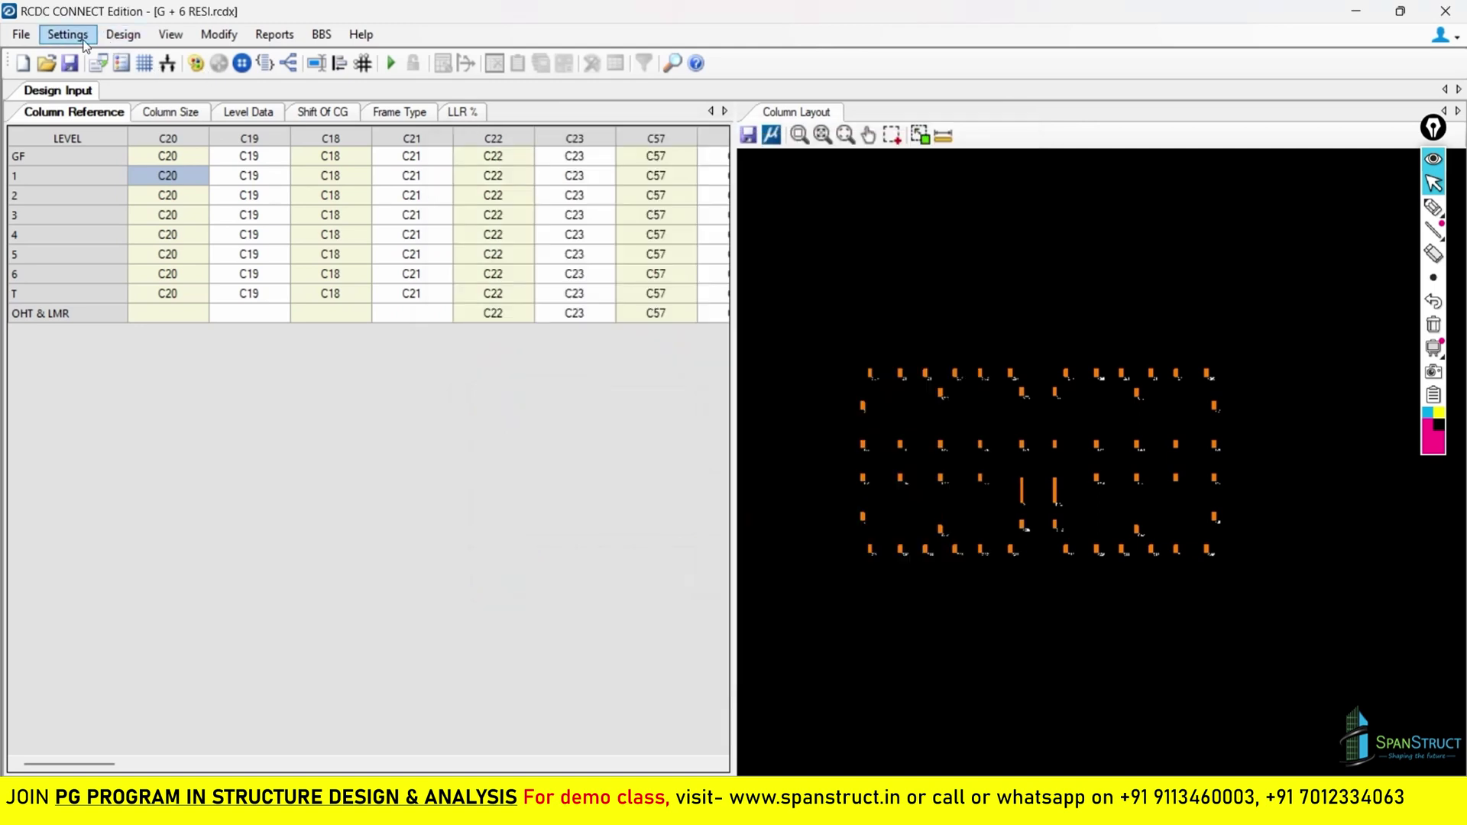
click(67, 34)
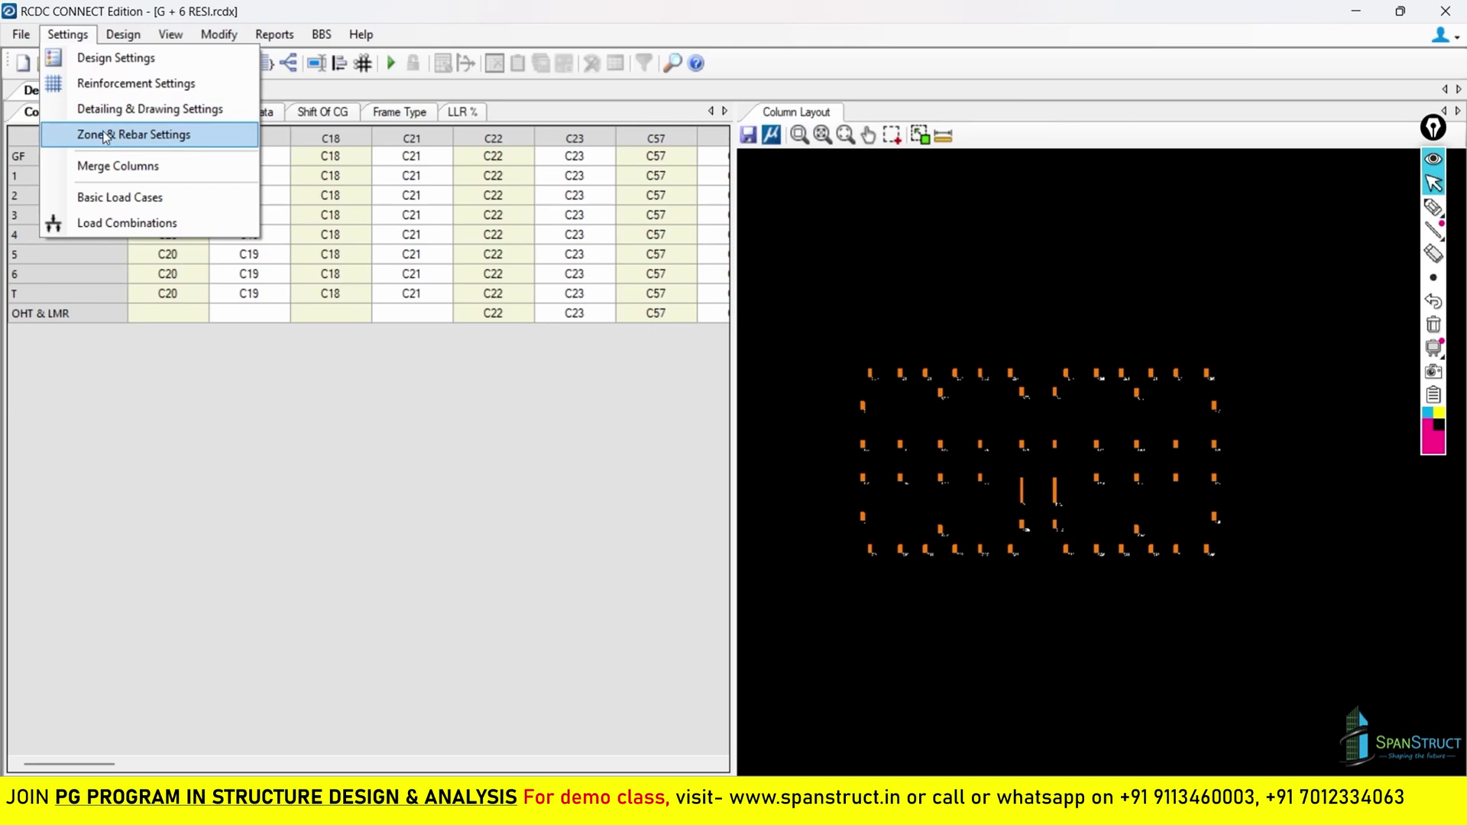
click(609, 8)
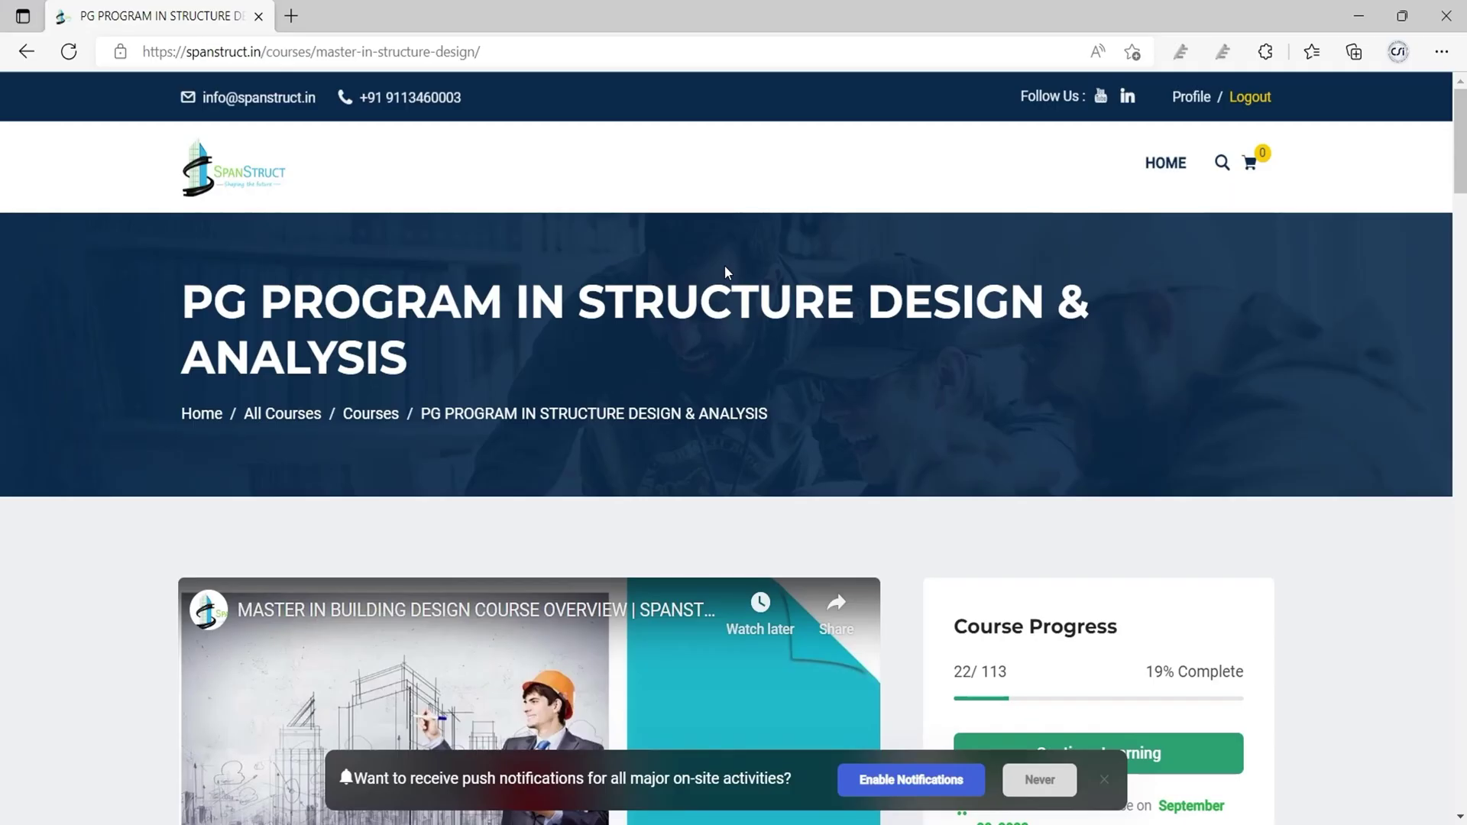
Look over the SpanStruct PG Program in Structure Design & Analysis page in the browser and expand its About Course description.
scroll(725, 271, down, 3)
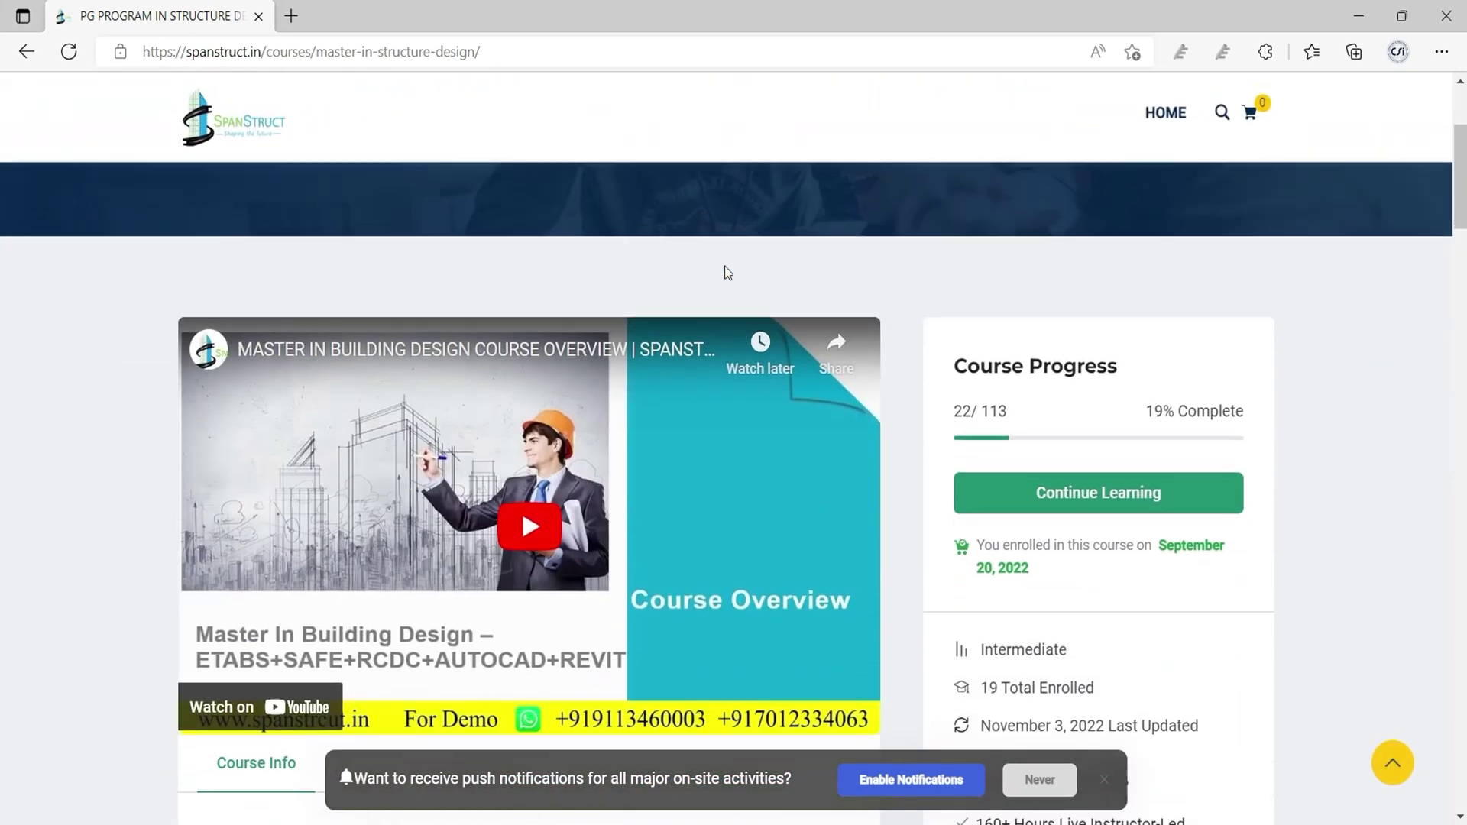
scroll(727, 273, down, 1)
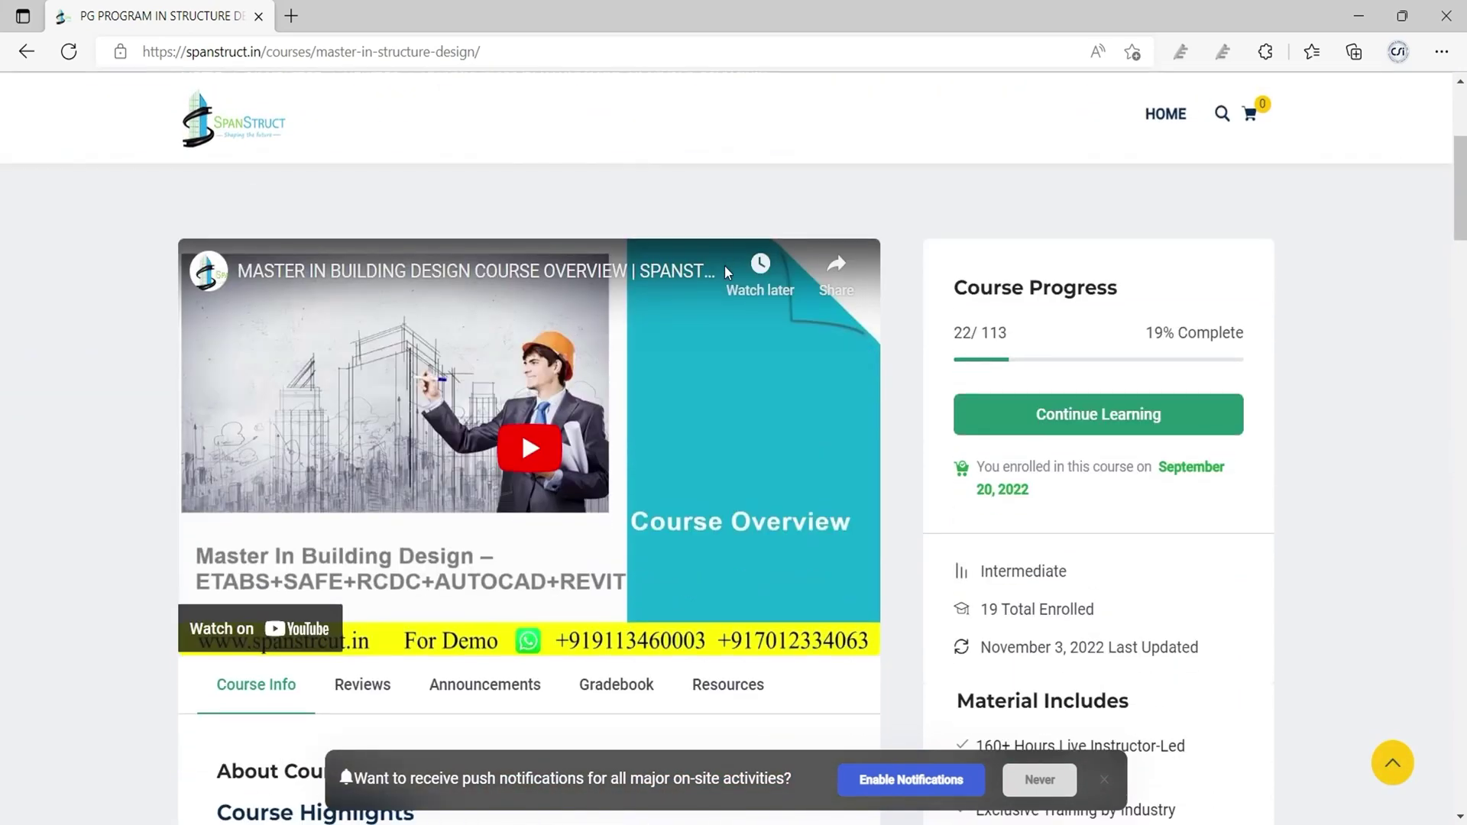
scroll(725, 265, down, 3)
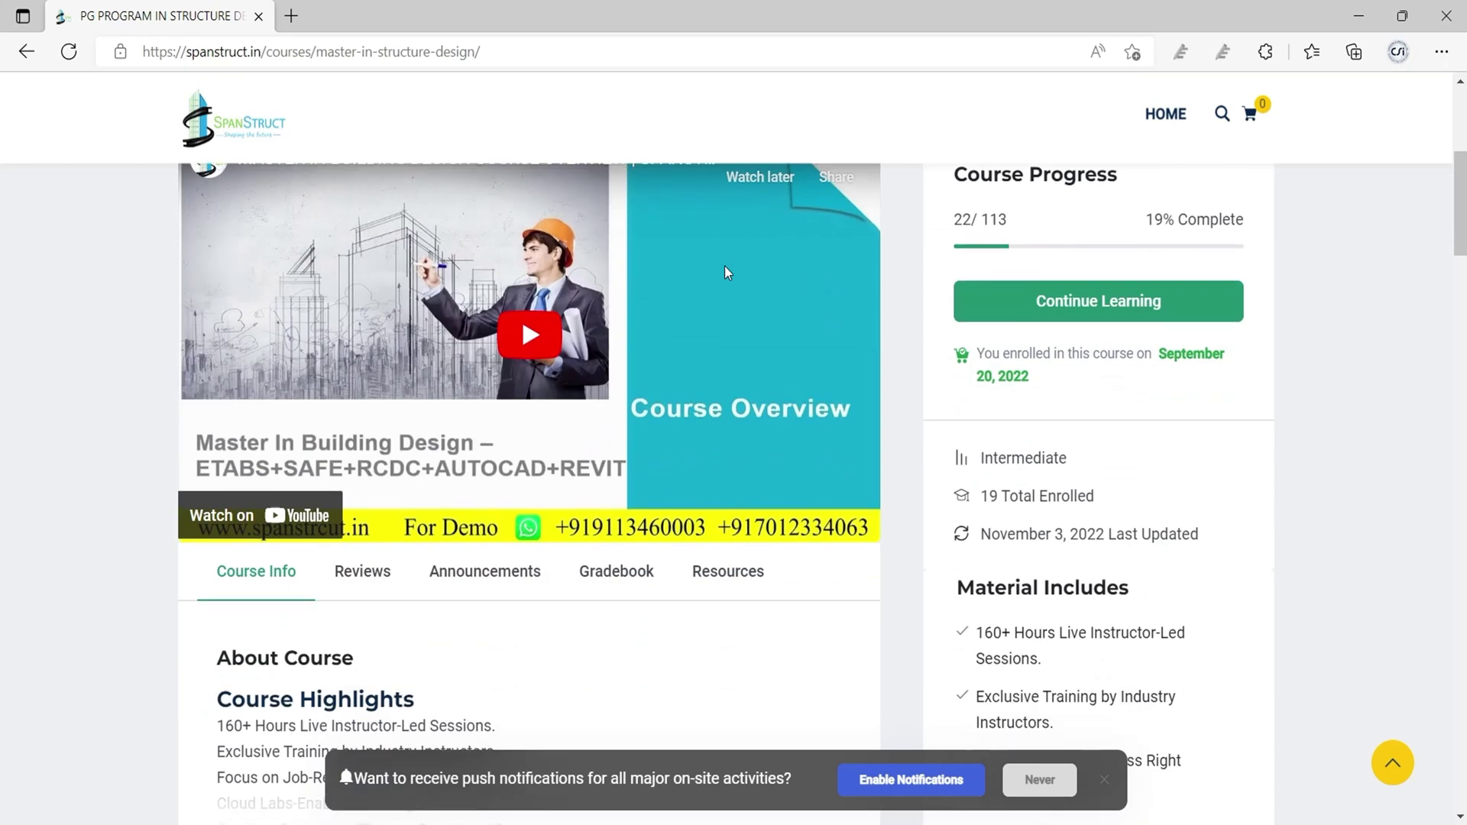
scroll(686, 413, down, 3)
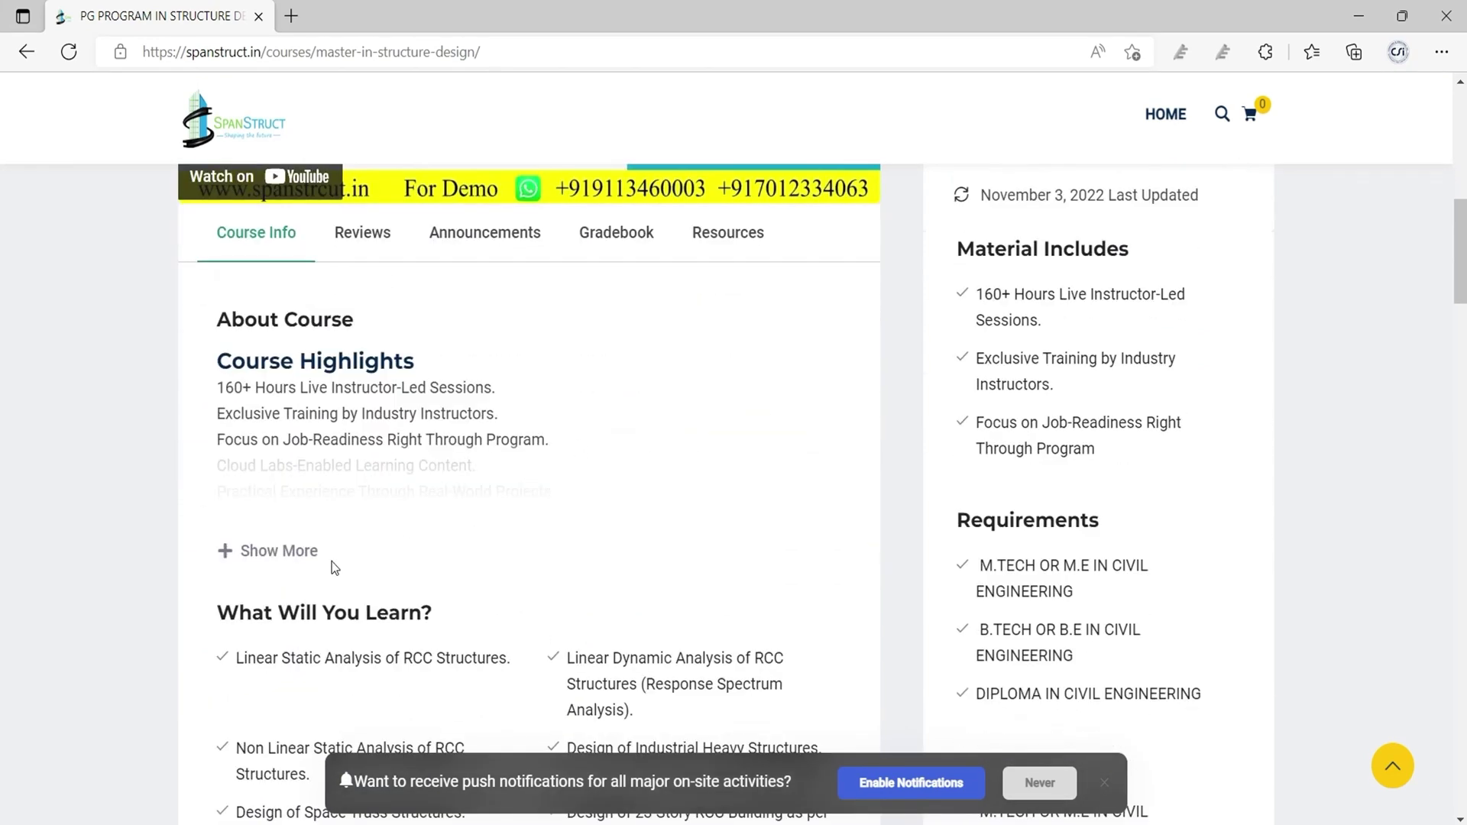
click(284, 551)
Read through the course highlights, learning outcomes, career services and What Will You Learn topics, and return to the page's beginning.
scroll(446, 504, down, 2)
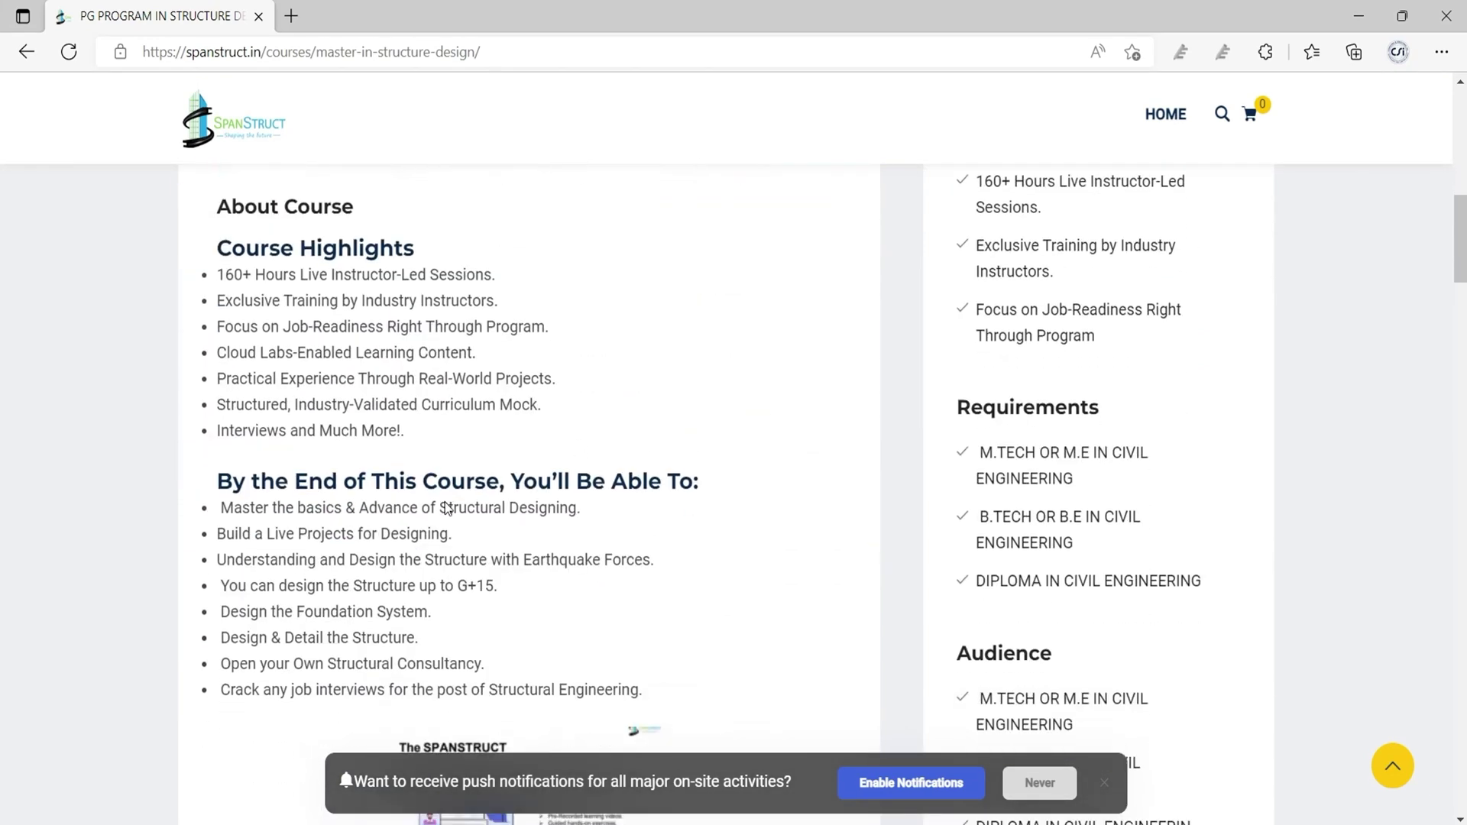
scroll(447, 509, down, 2)
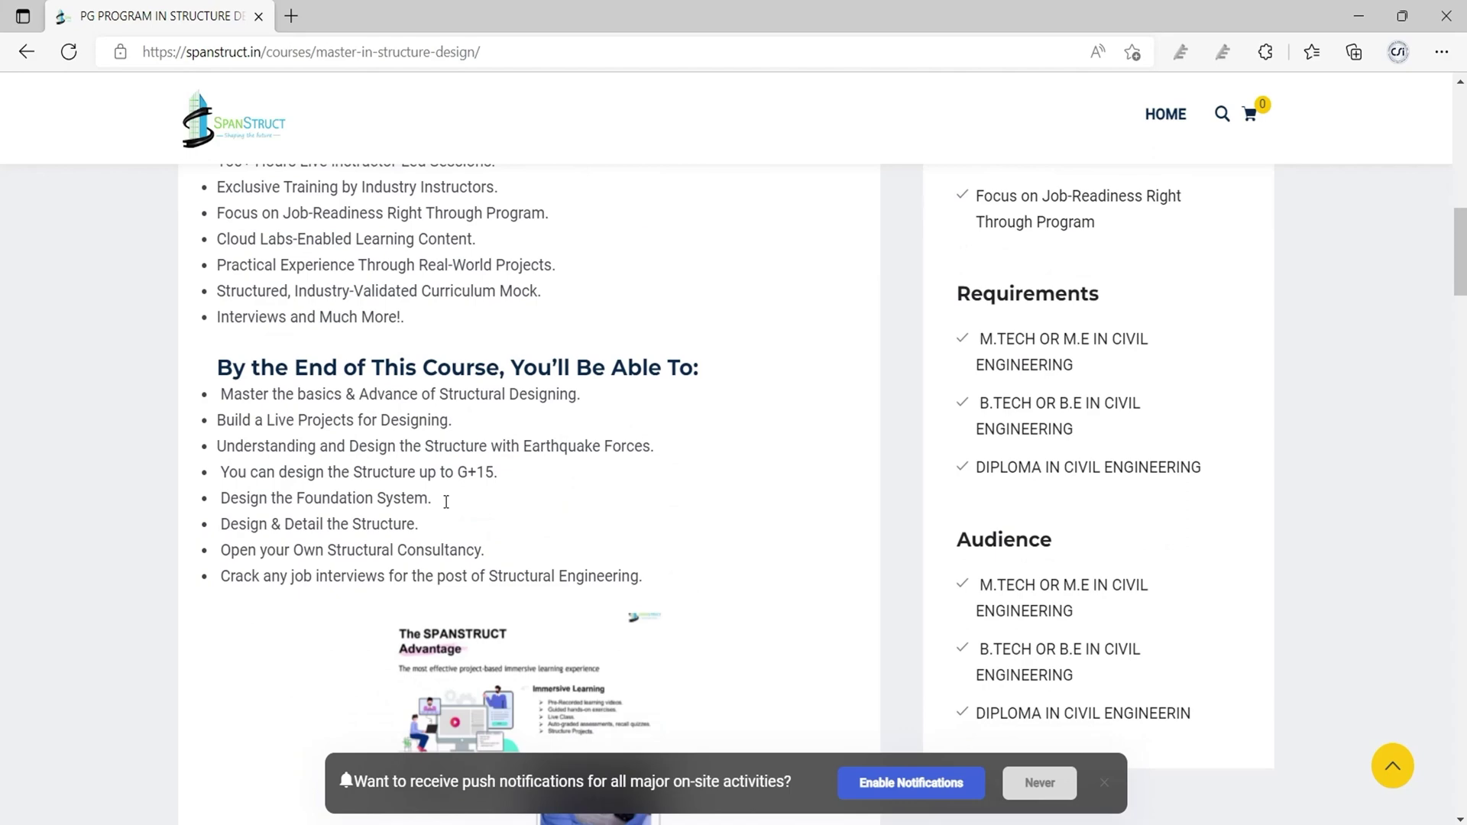
scroll(447, 502, down, 2)
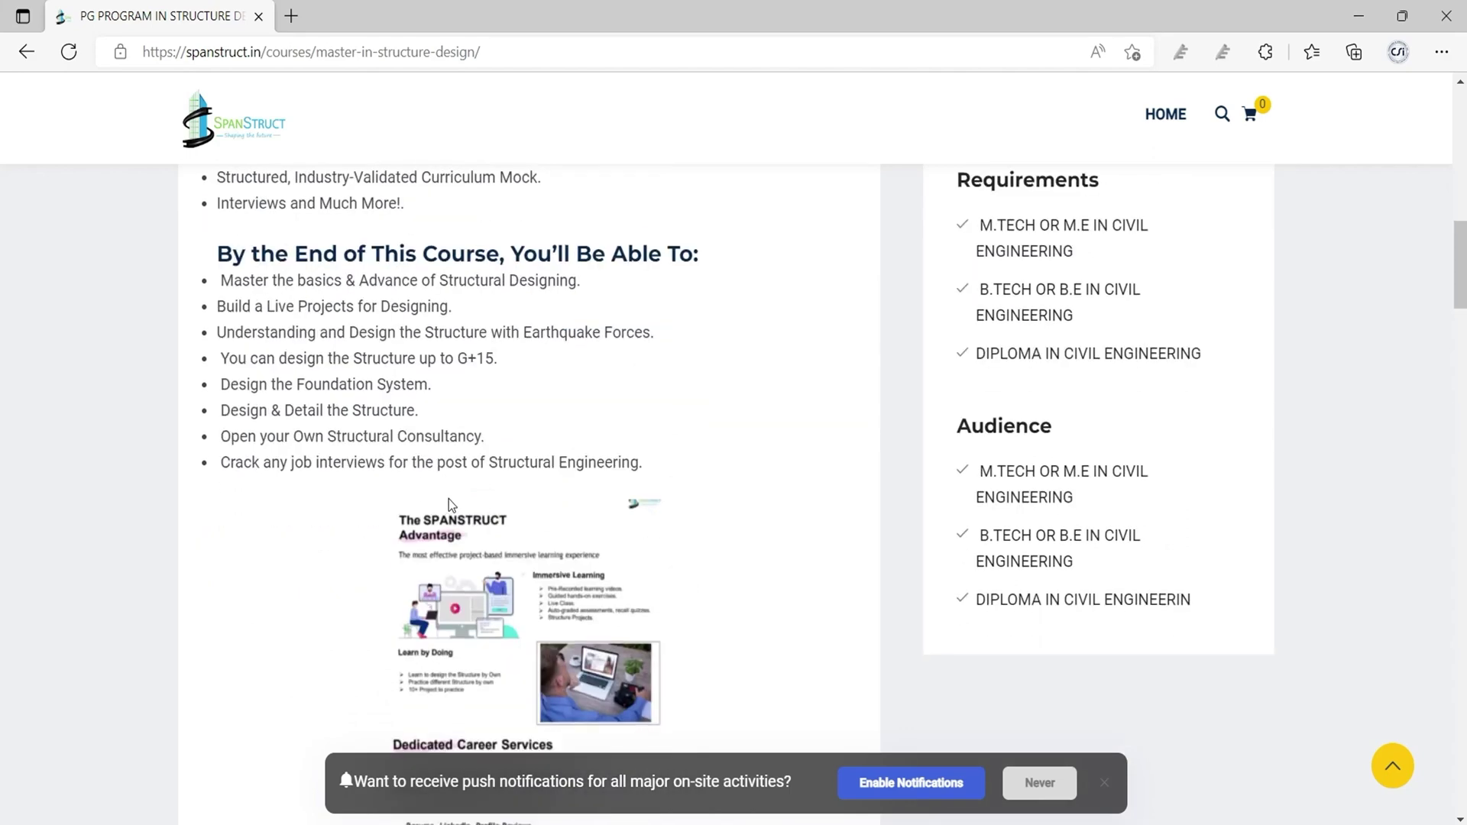
scroll(452, 502, down, 4)
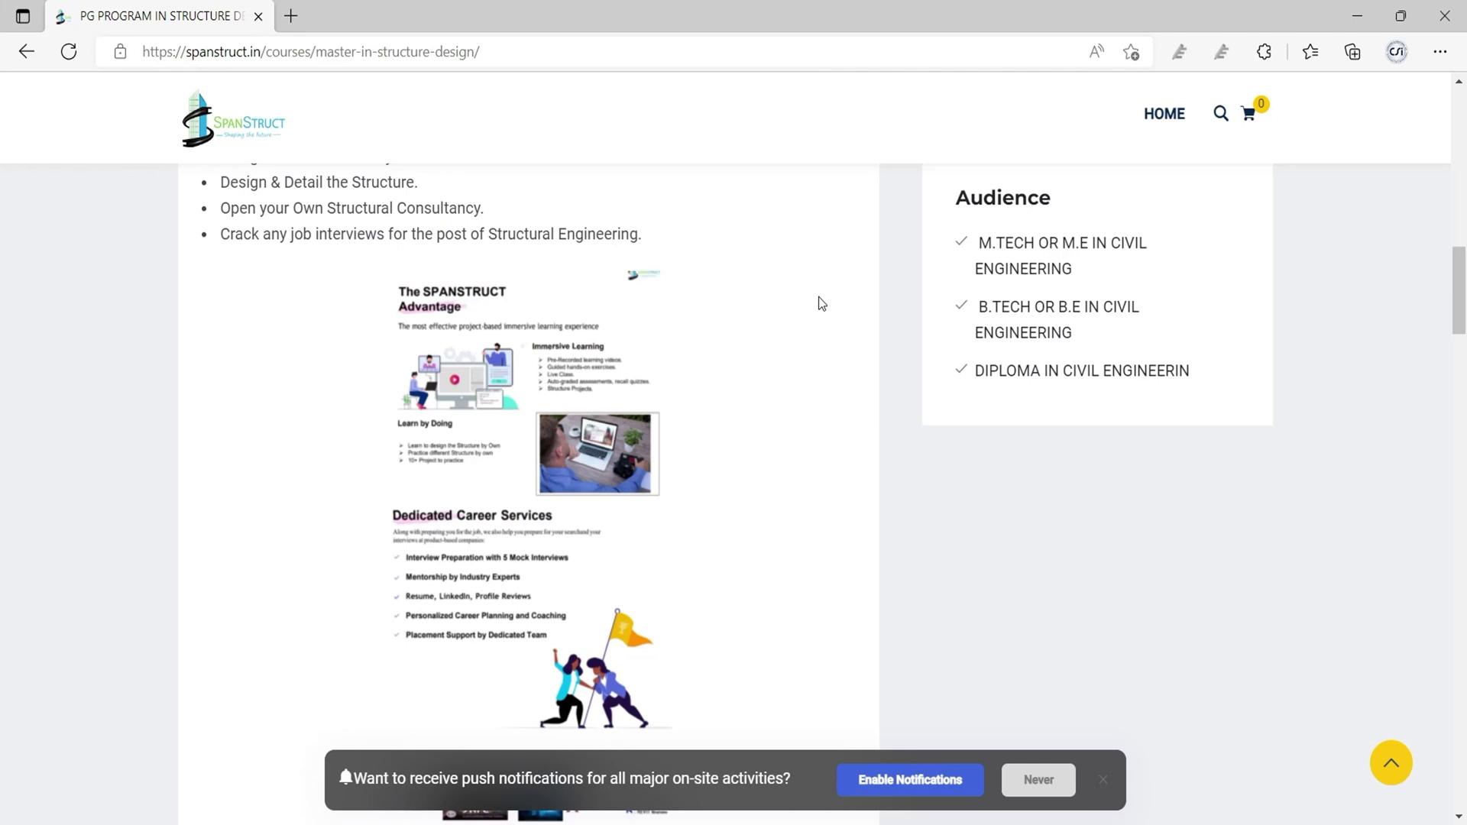
scroll(567, 452, down, 2)
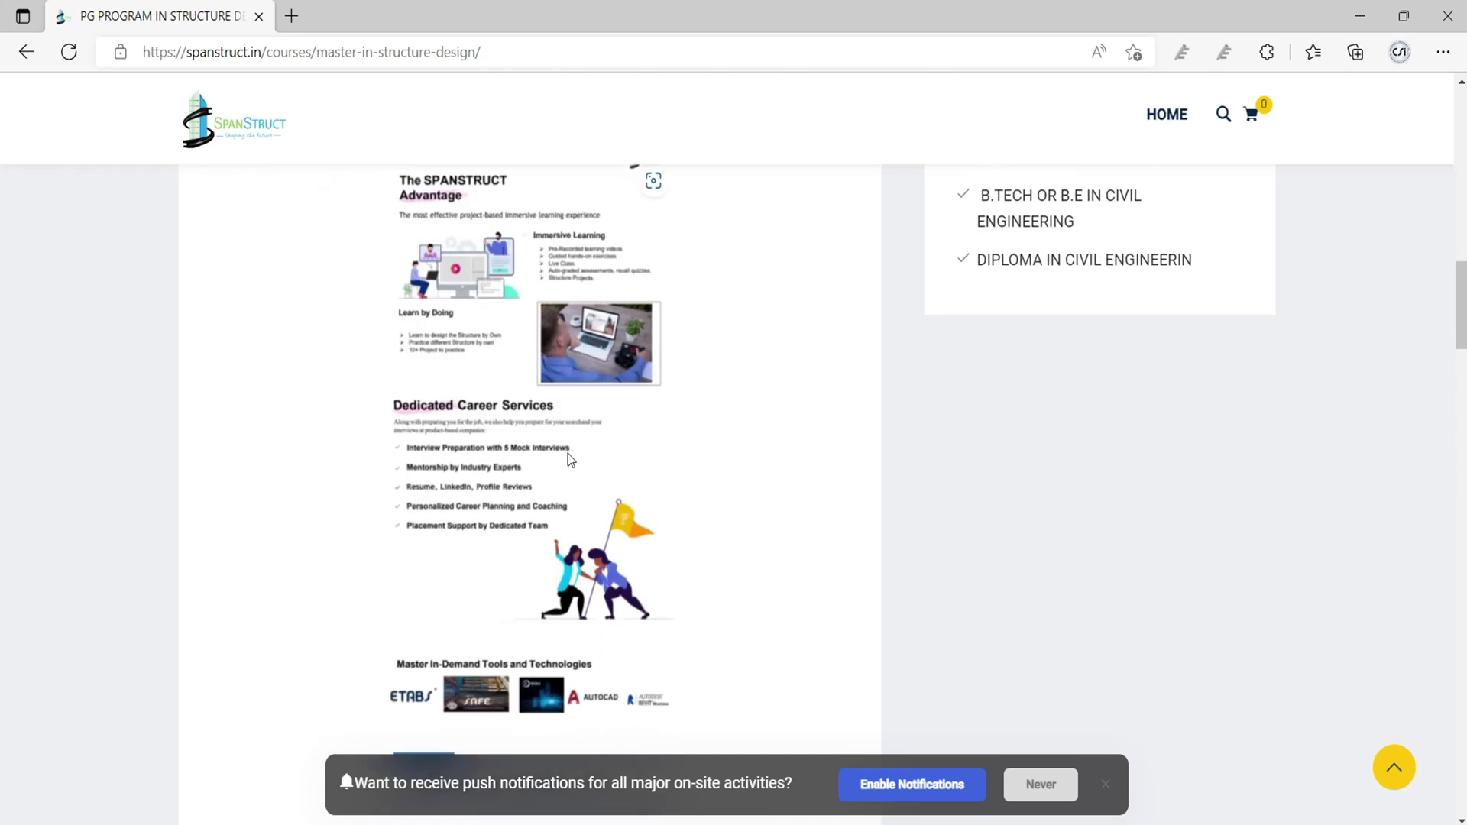
scroll(567, 452, down, 10)
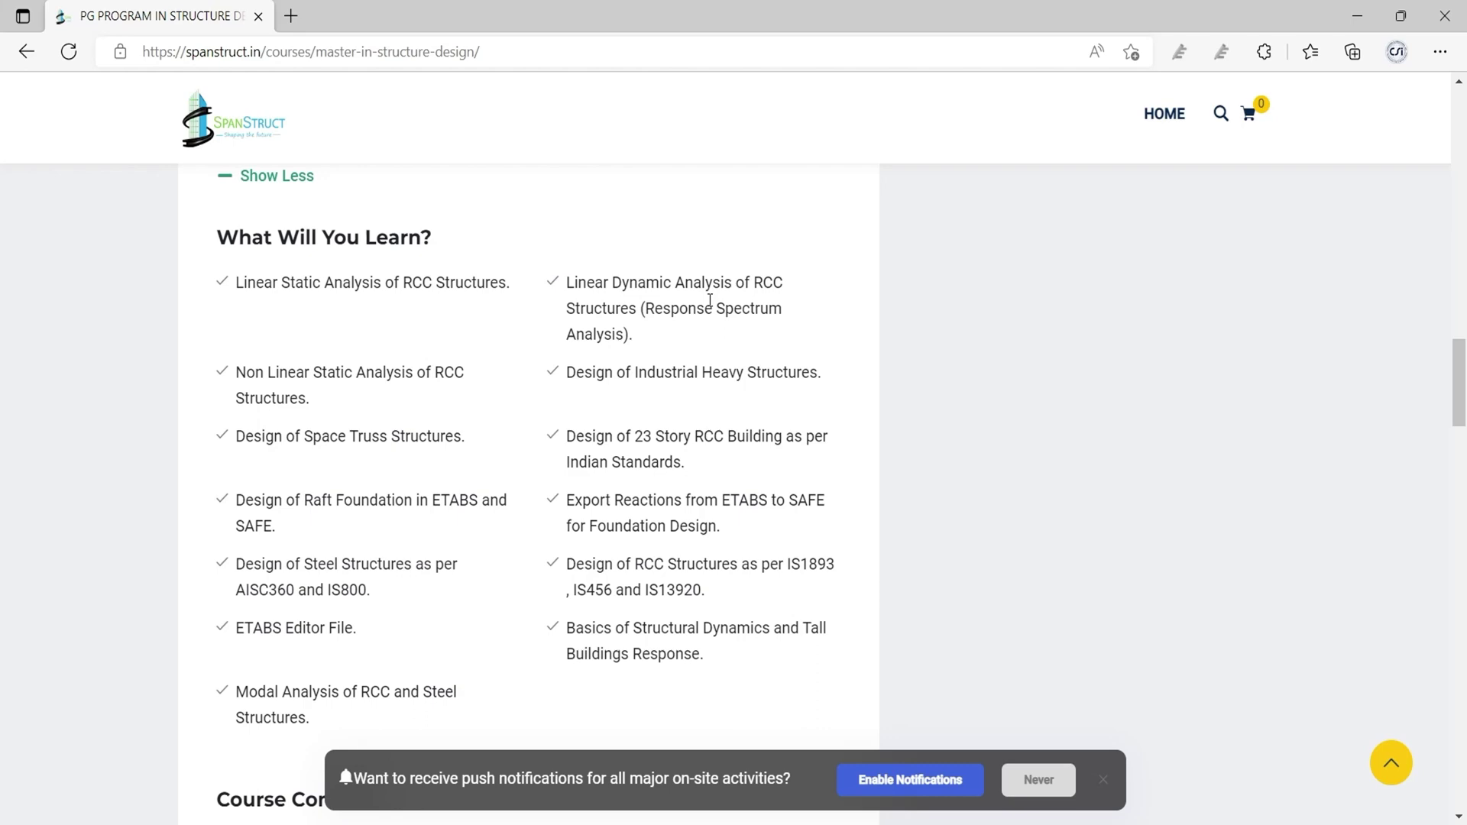
scroll(718, 312, up, 20)
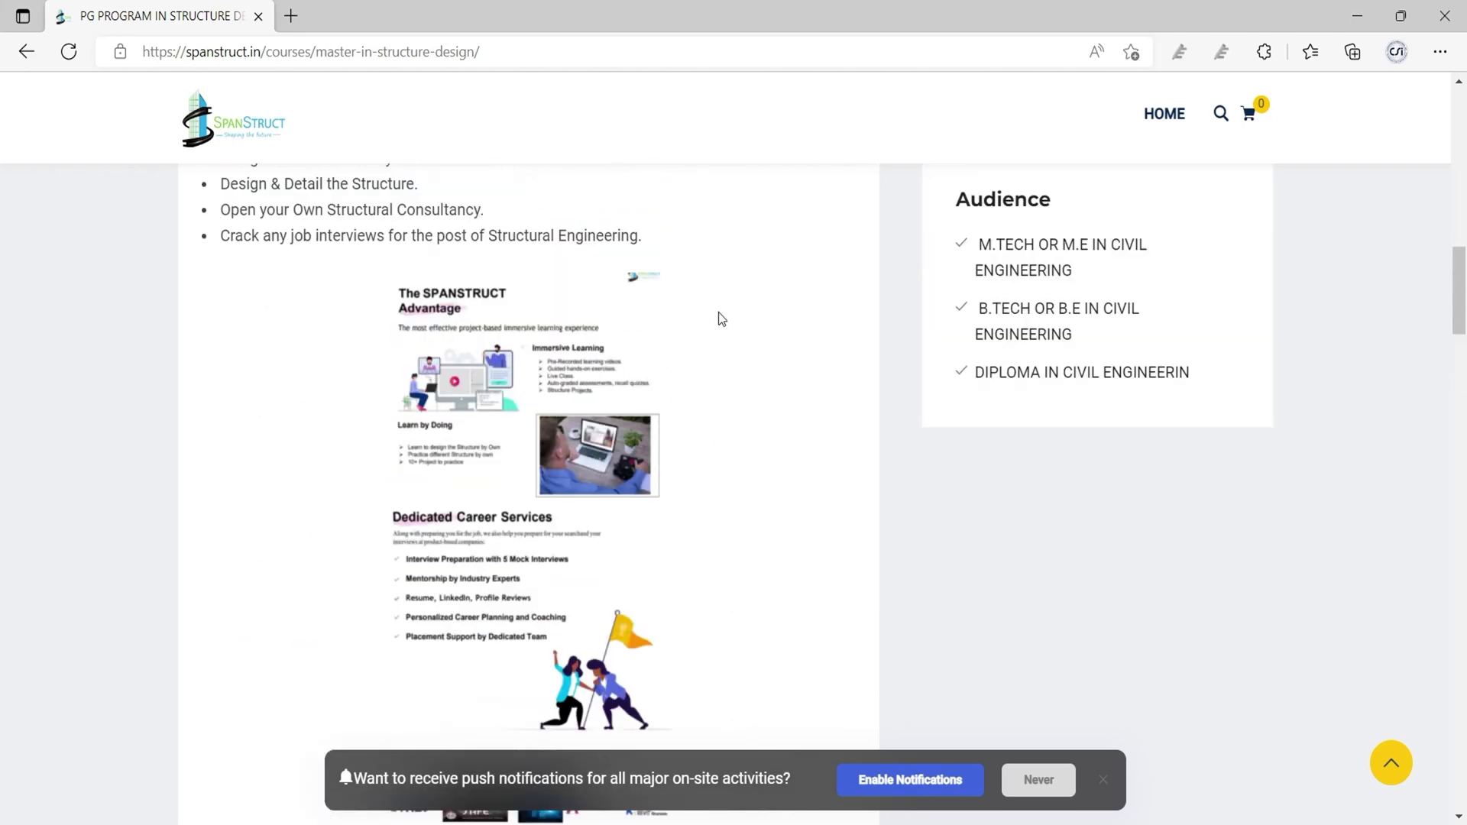
scroll(726, 309, up, 5)
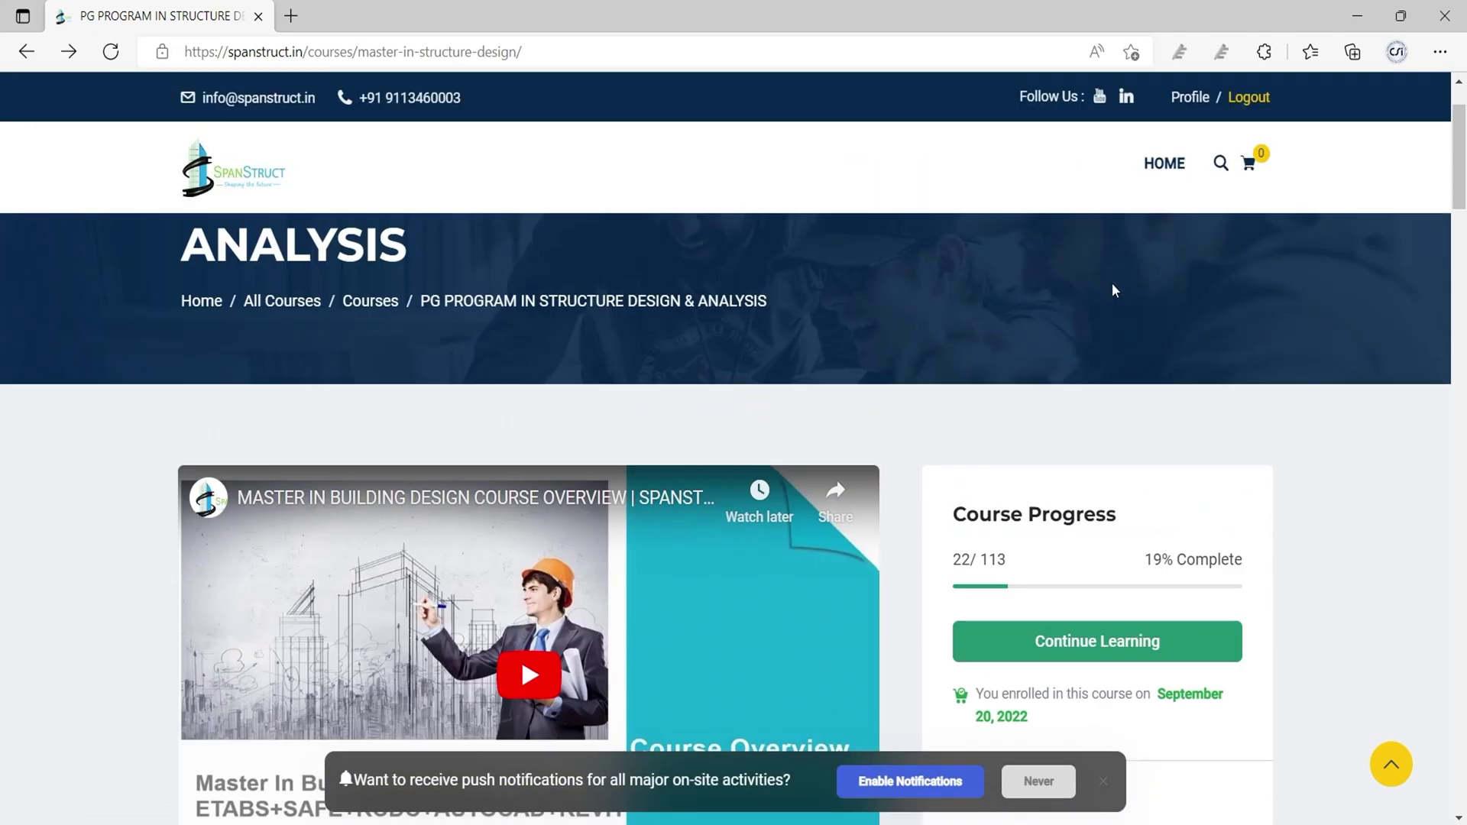
Go to the profile dashboard's enrolled courses and start learning the PG Program in Structure Design & Analysis.
click(1188, 101)
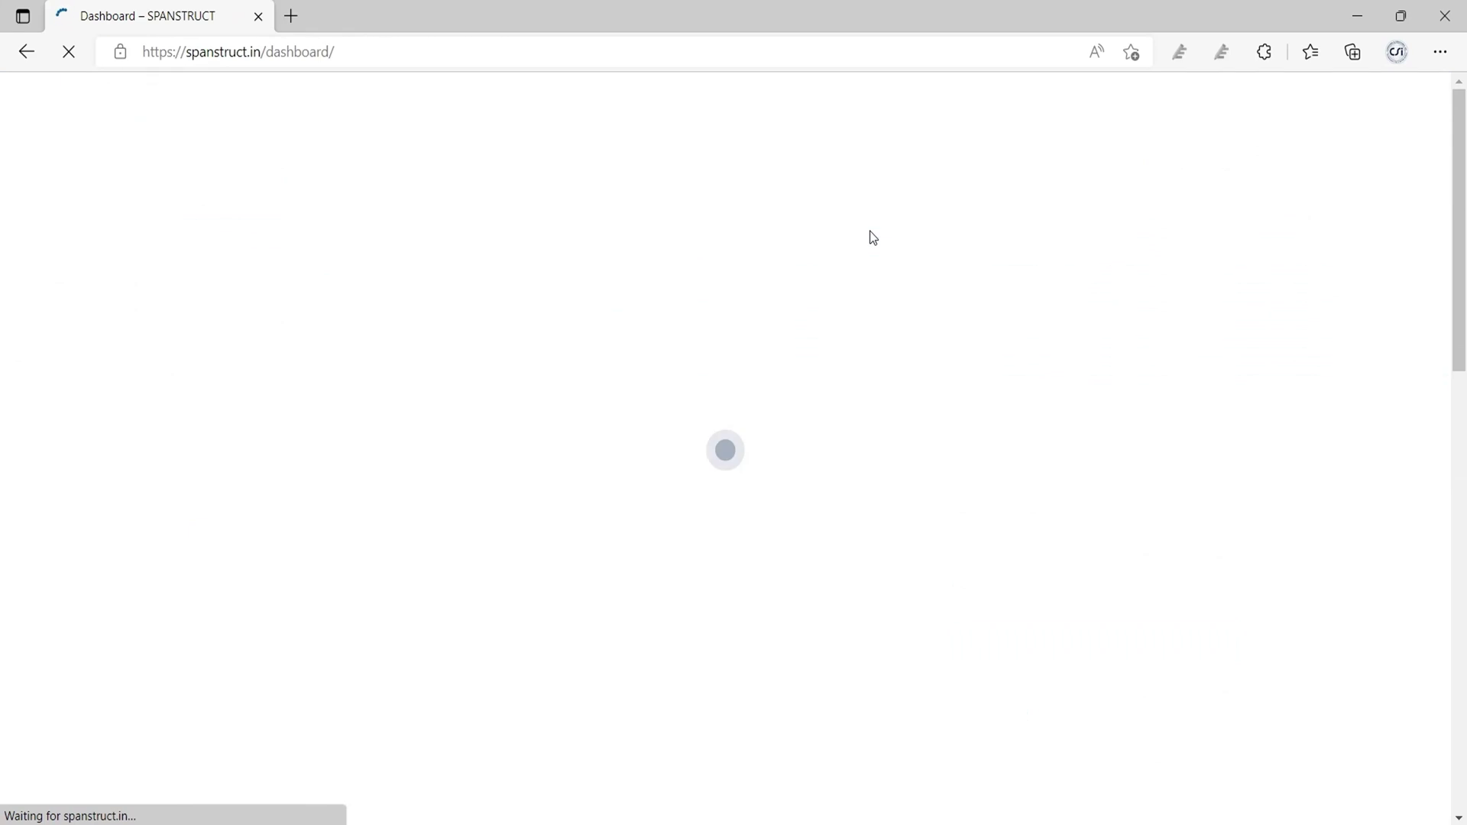
scroll(504, 256, down, 6)
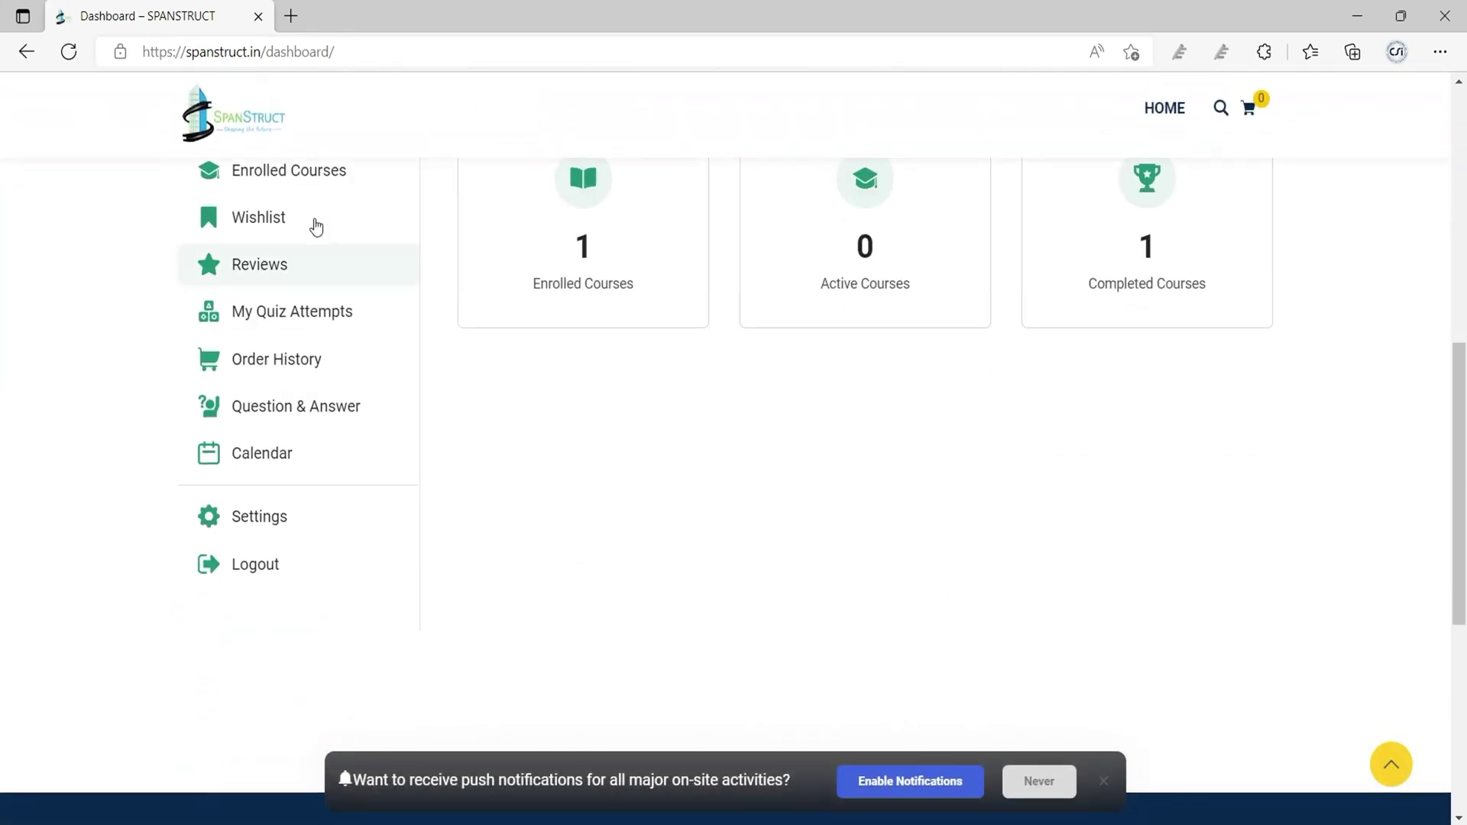
click(290, 172)
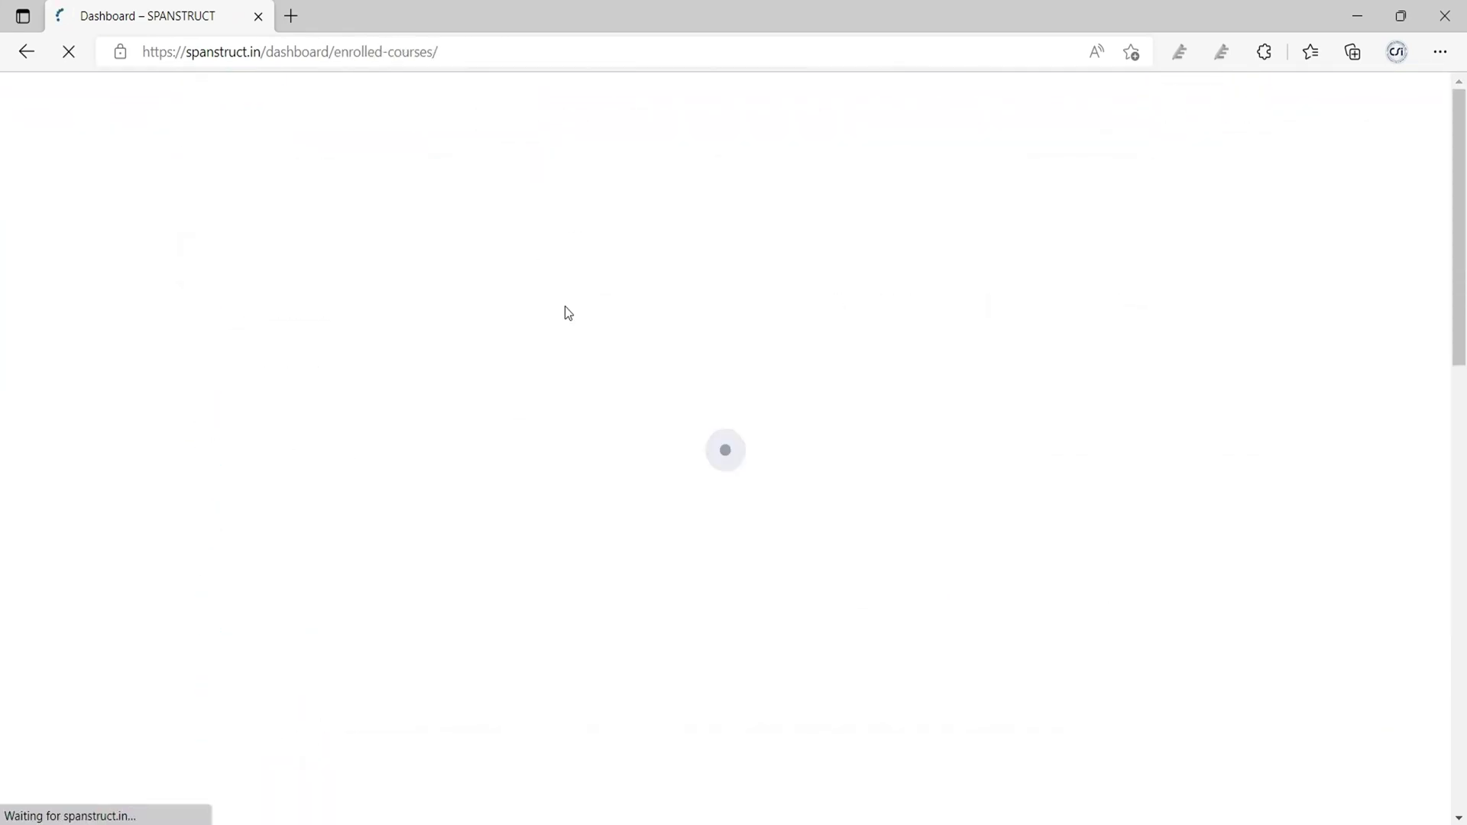
scroll(627, 367, down, 7)
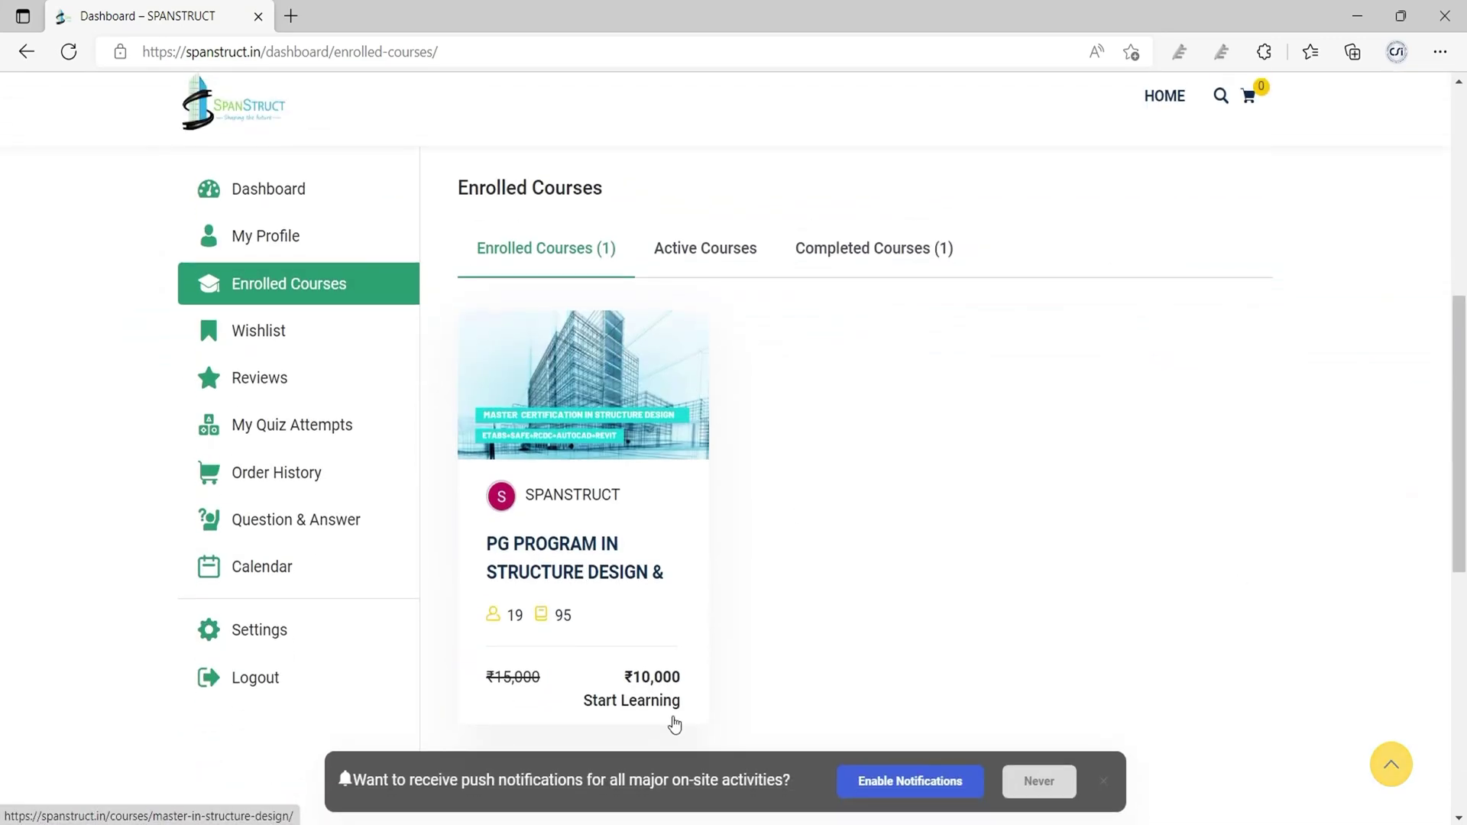
click(632, 709)
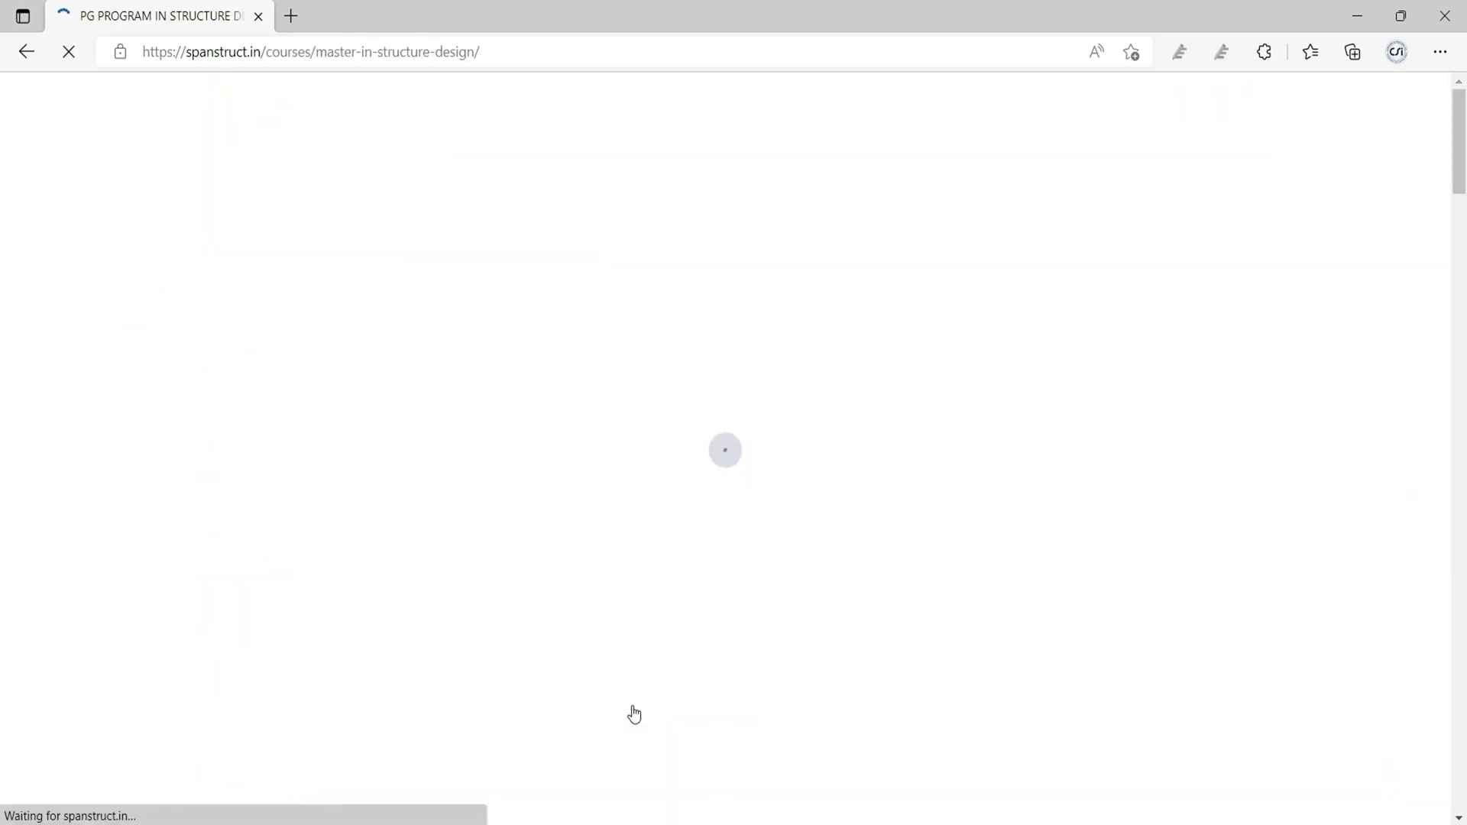
Continue learning the course, look over the Making the Mathematical Model in ETABS lessons, and close the lesson view to return to the course page.
scroll(879, 535, down, 4)
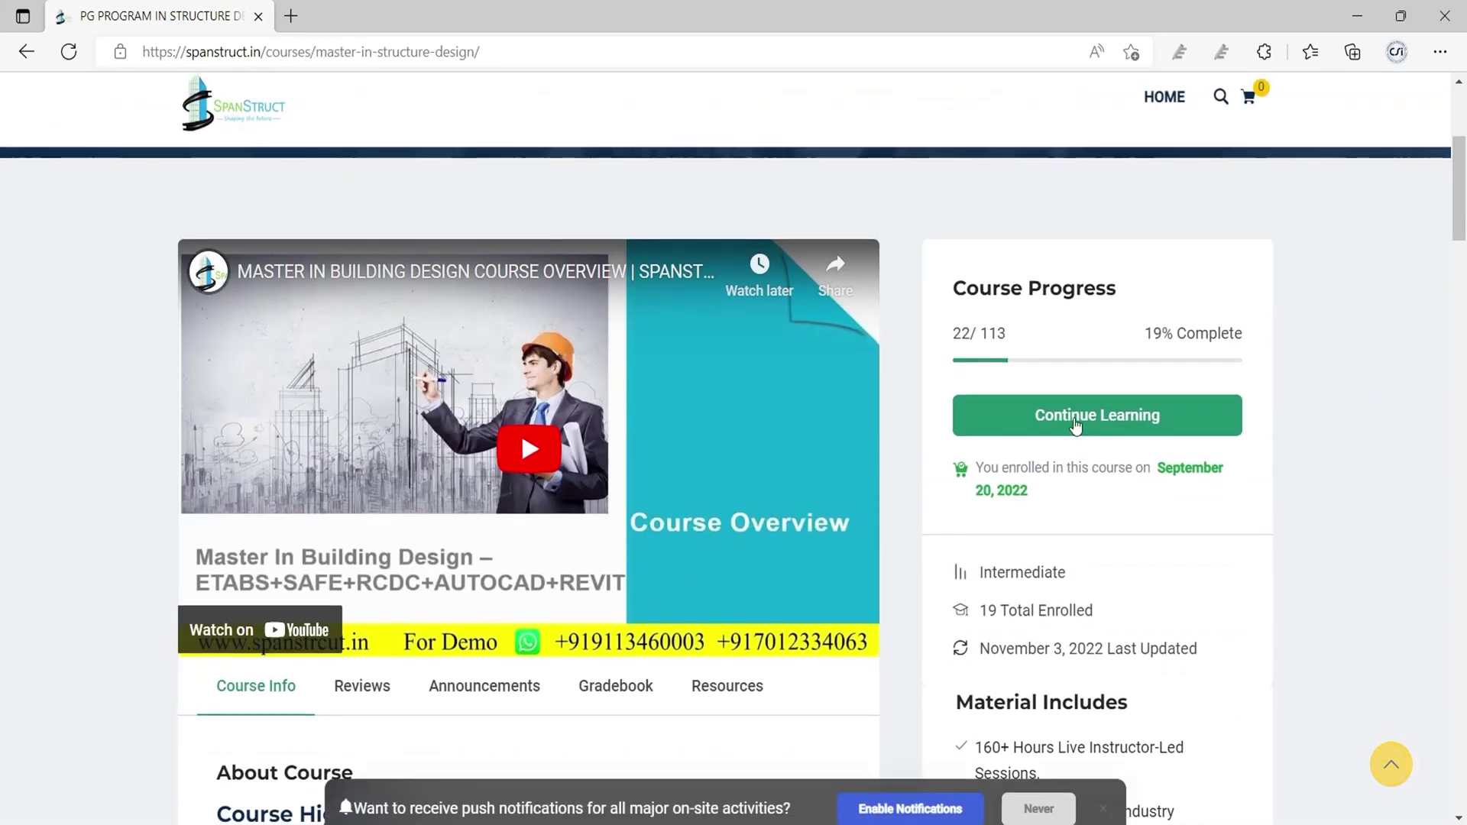
click(1076, 416)
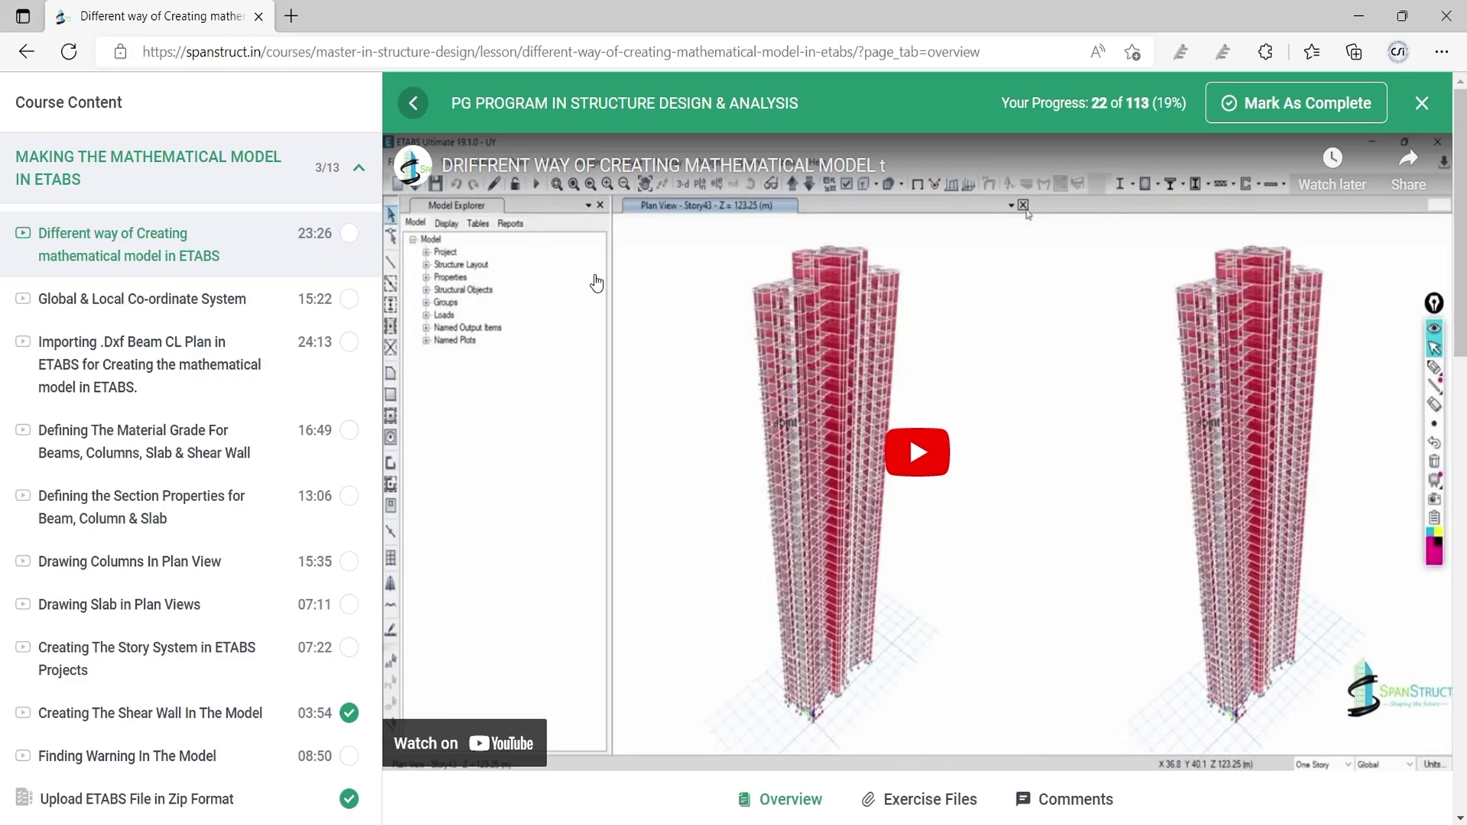
scroll(593, 281, down, 3)
key(alt+Left)
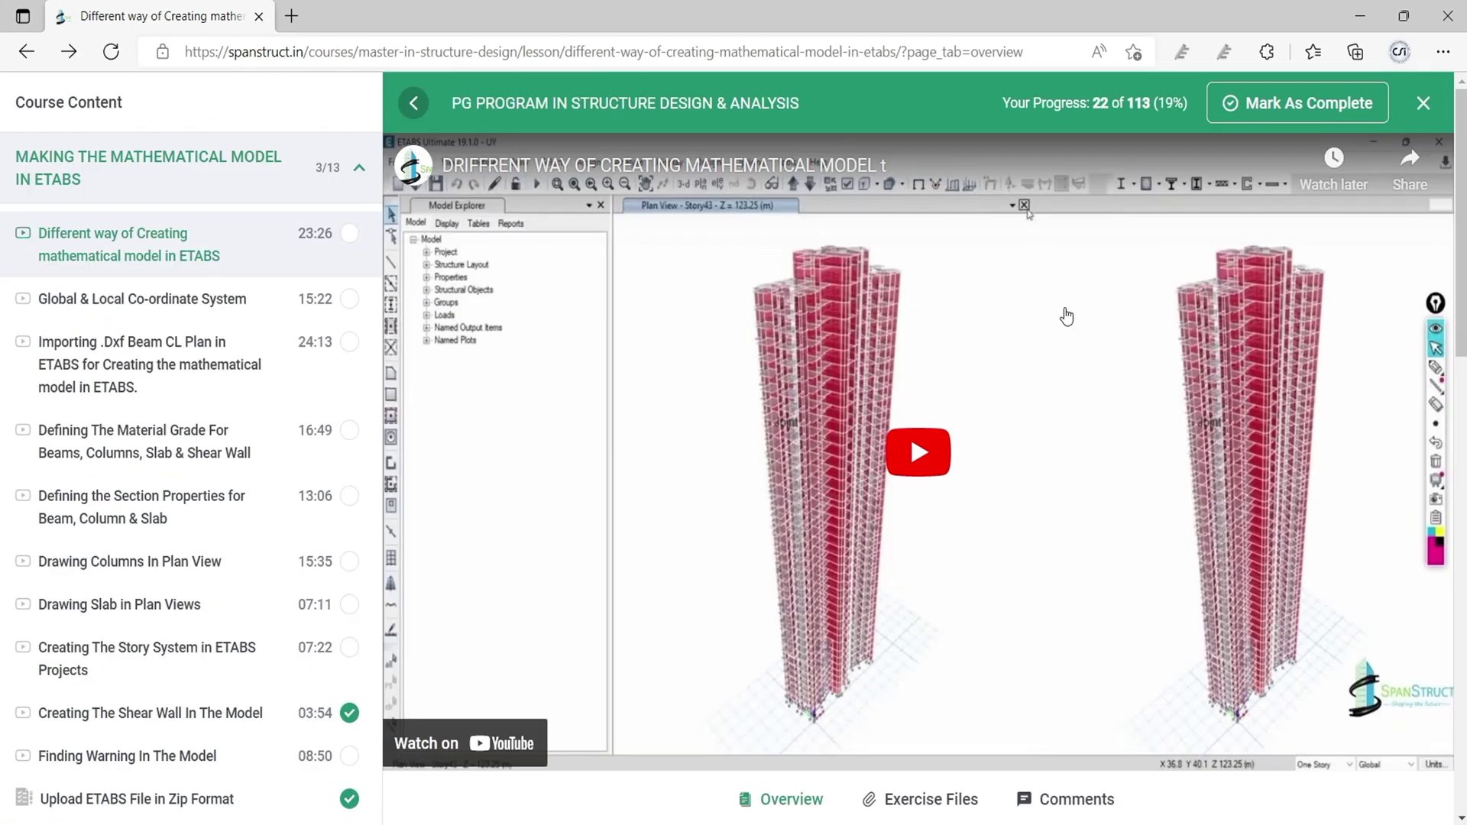
click(1425, 103)
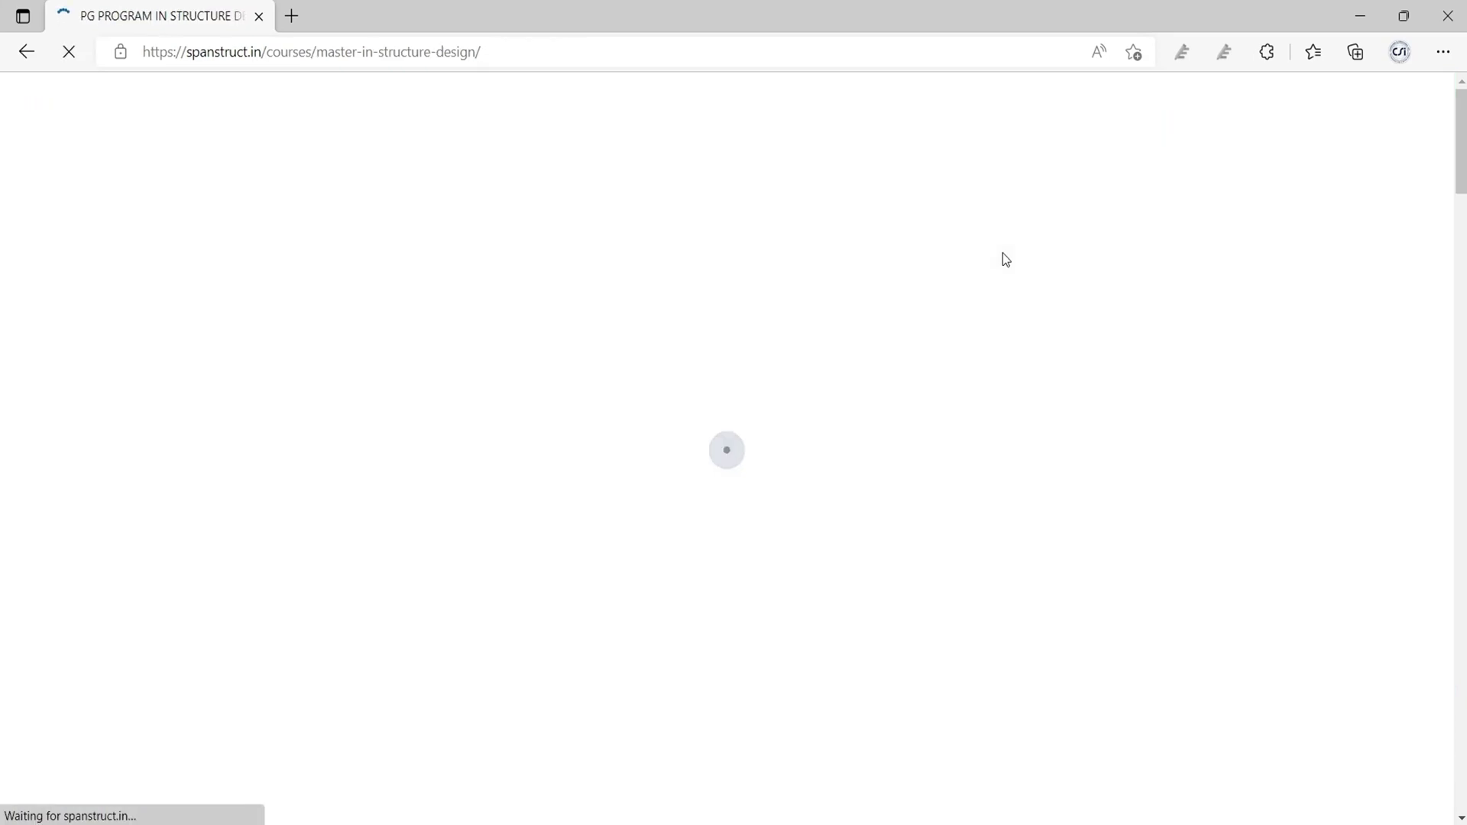
scroll(1003, 254, down, 3)
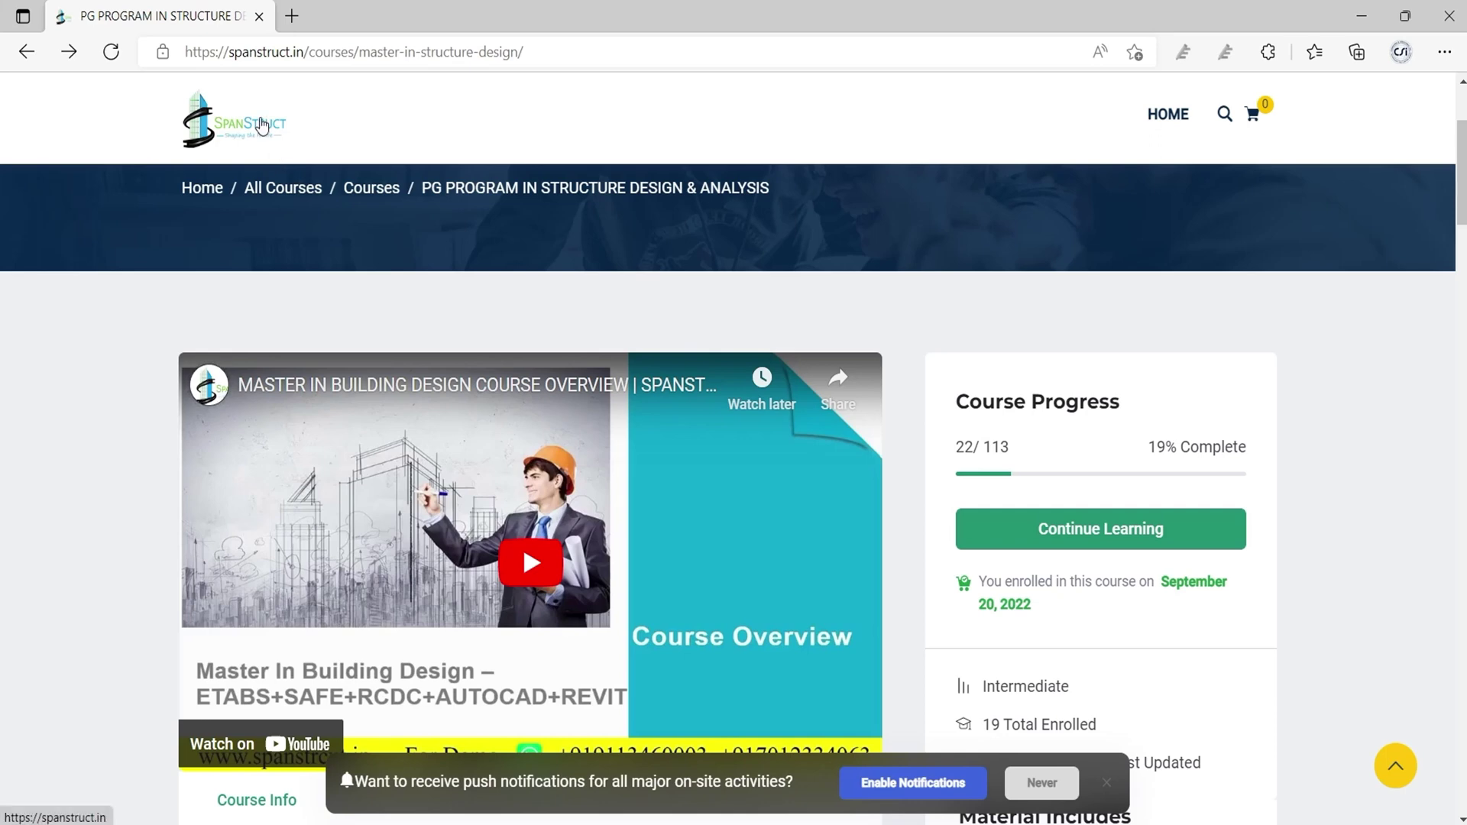
Go to the SpanStruct home page and look over the free live class form, offered programs, FAQs, trainee reviews and course highlights.
click(262, 125)
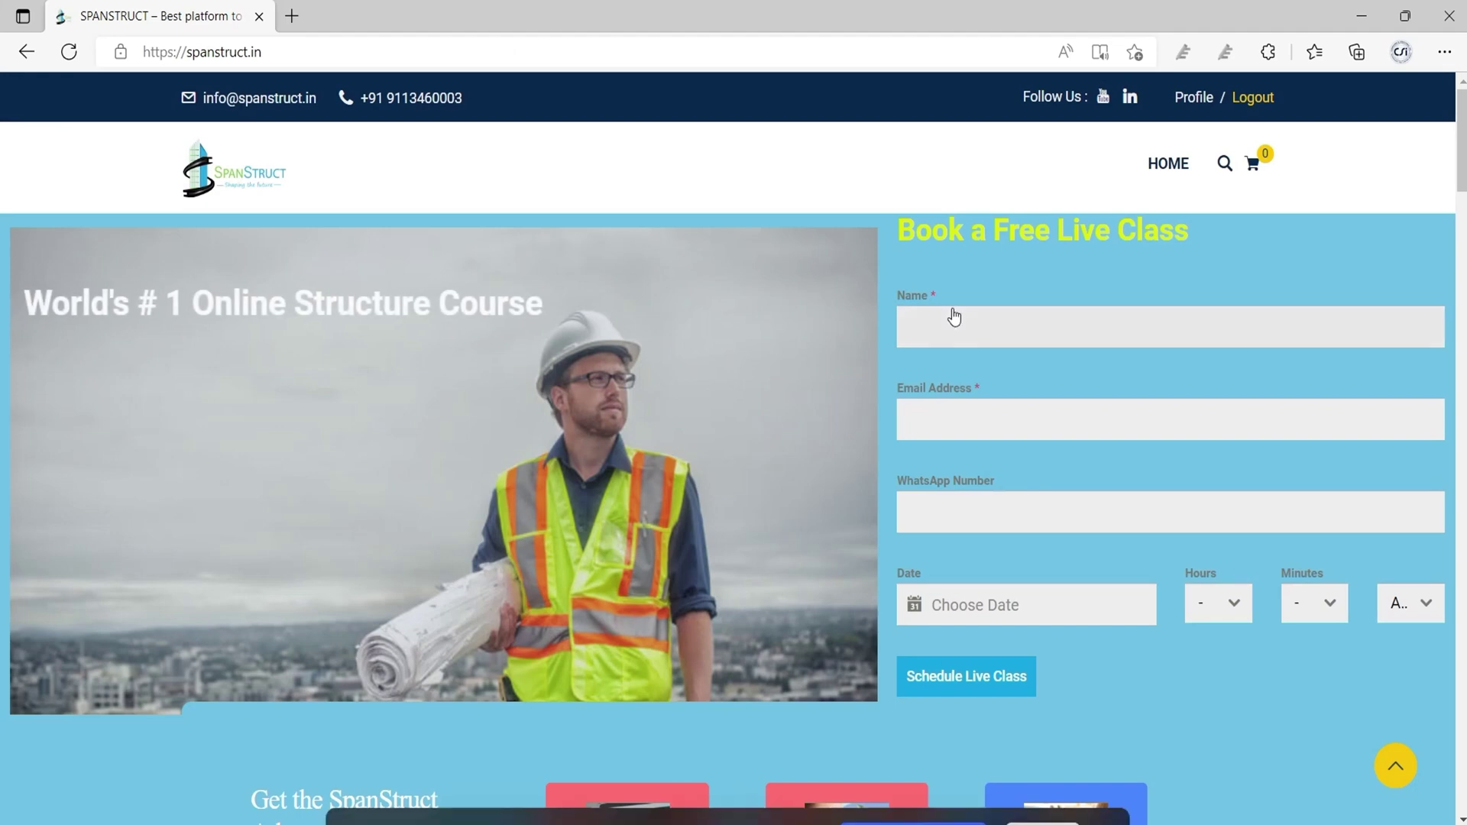
scroll(959, 336, down, 2)
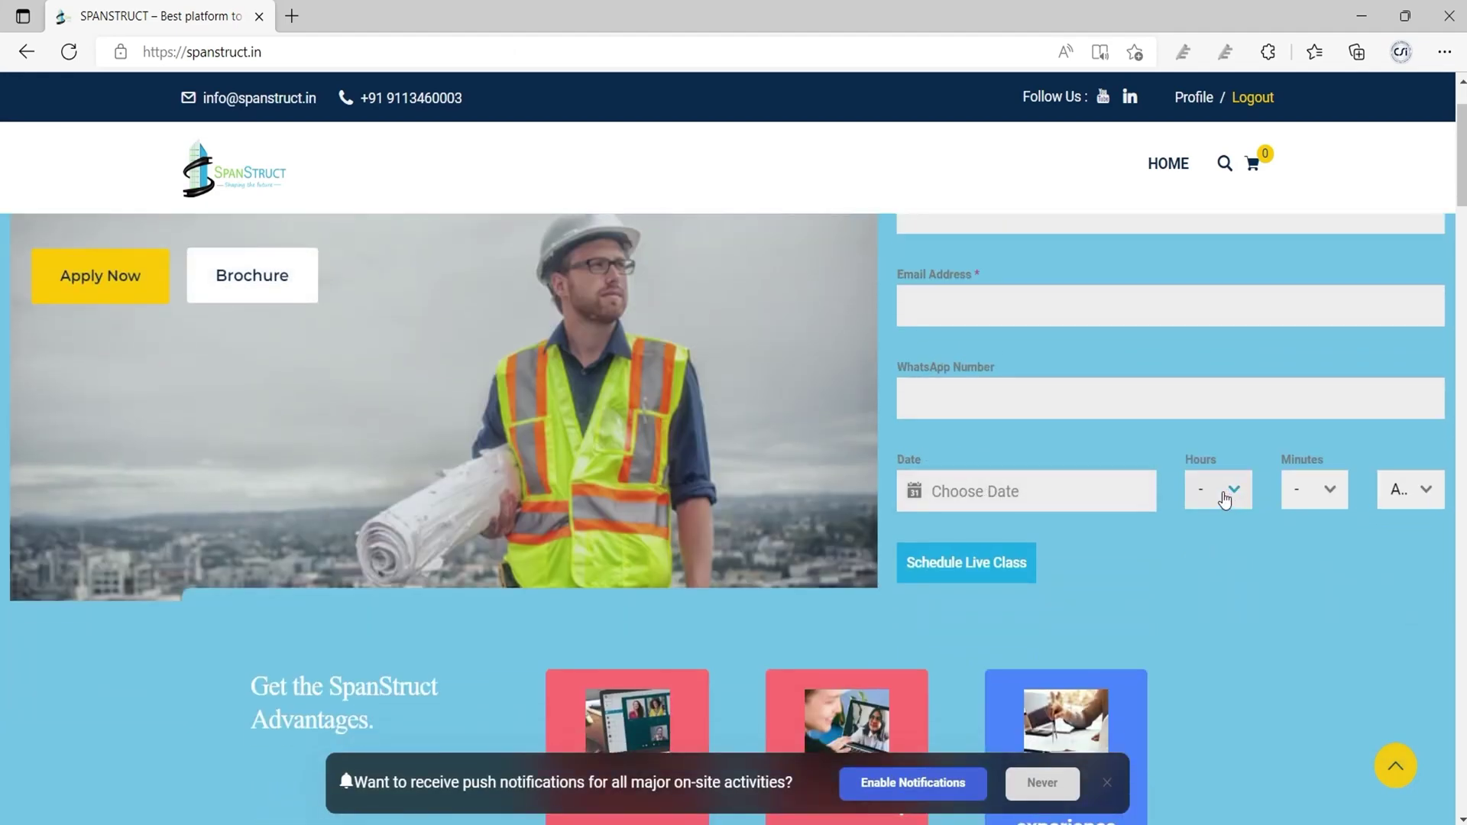
scroll(613, 283, up, 2)
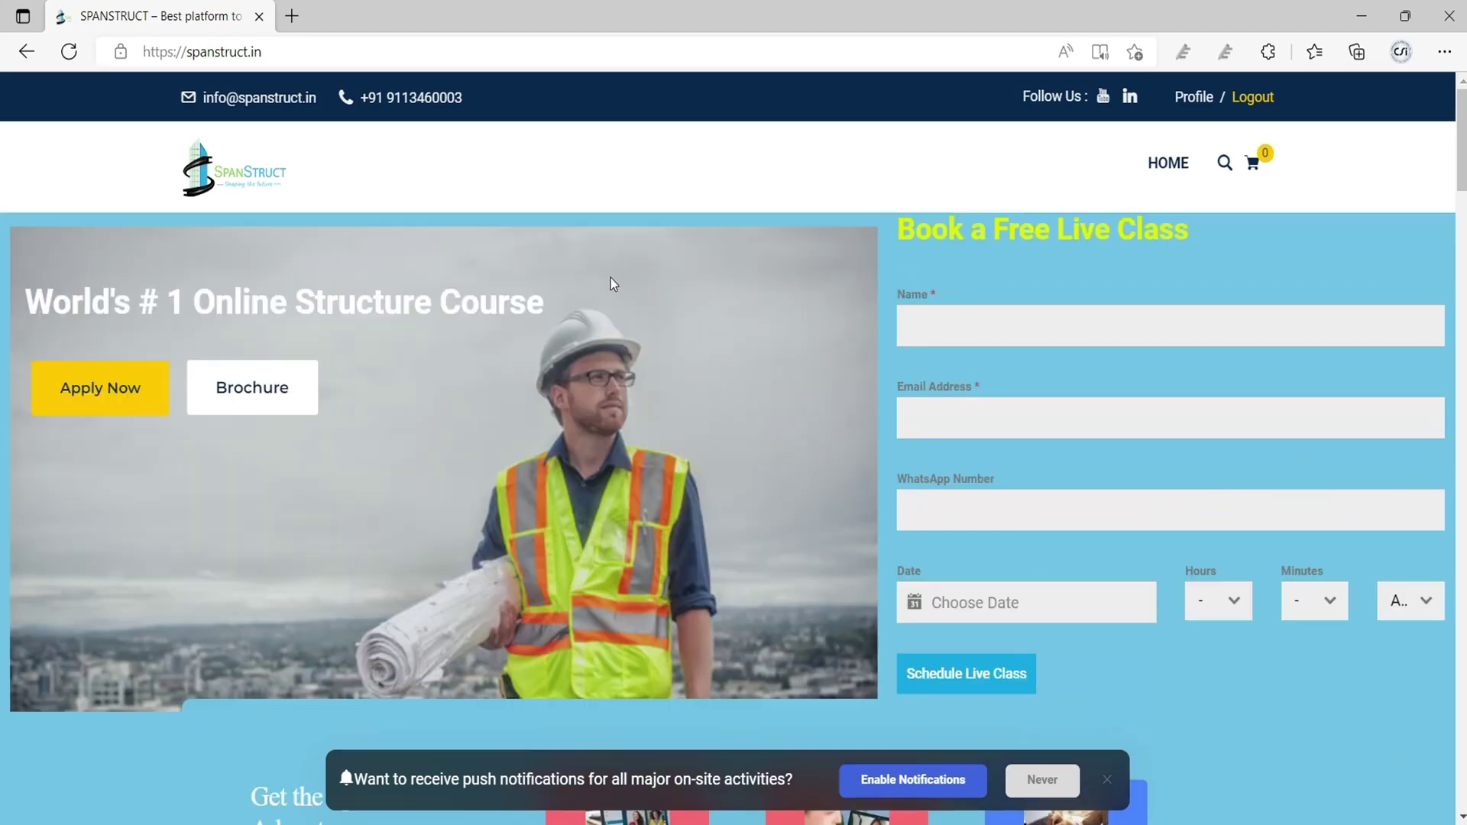
scroll(612, 283, down, 9)
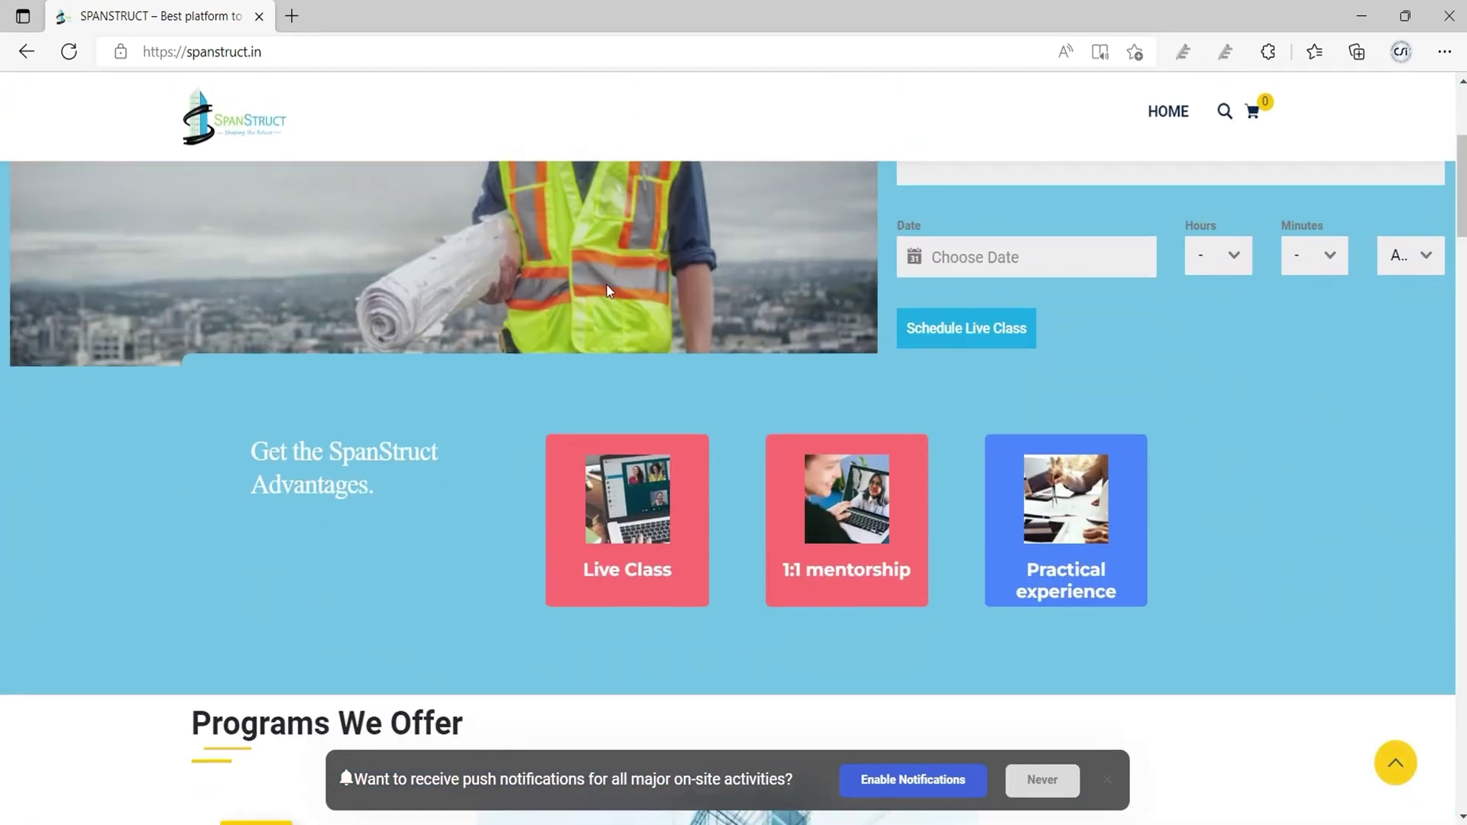
scroll(608, 296, down, 15)
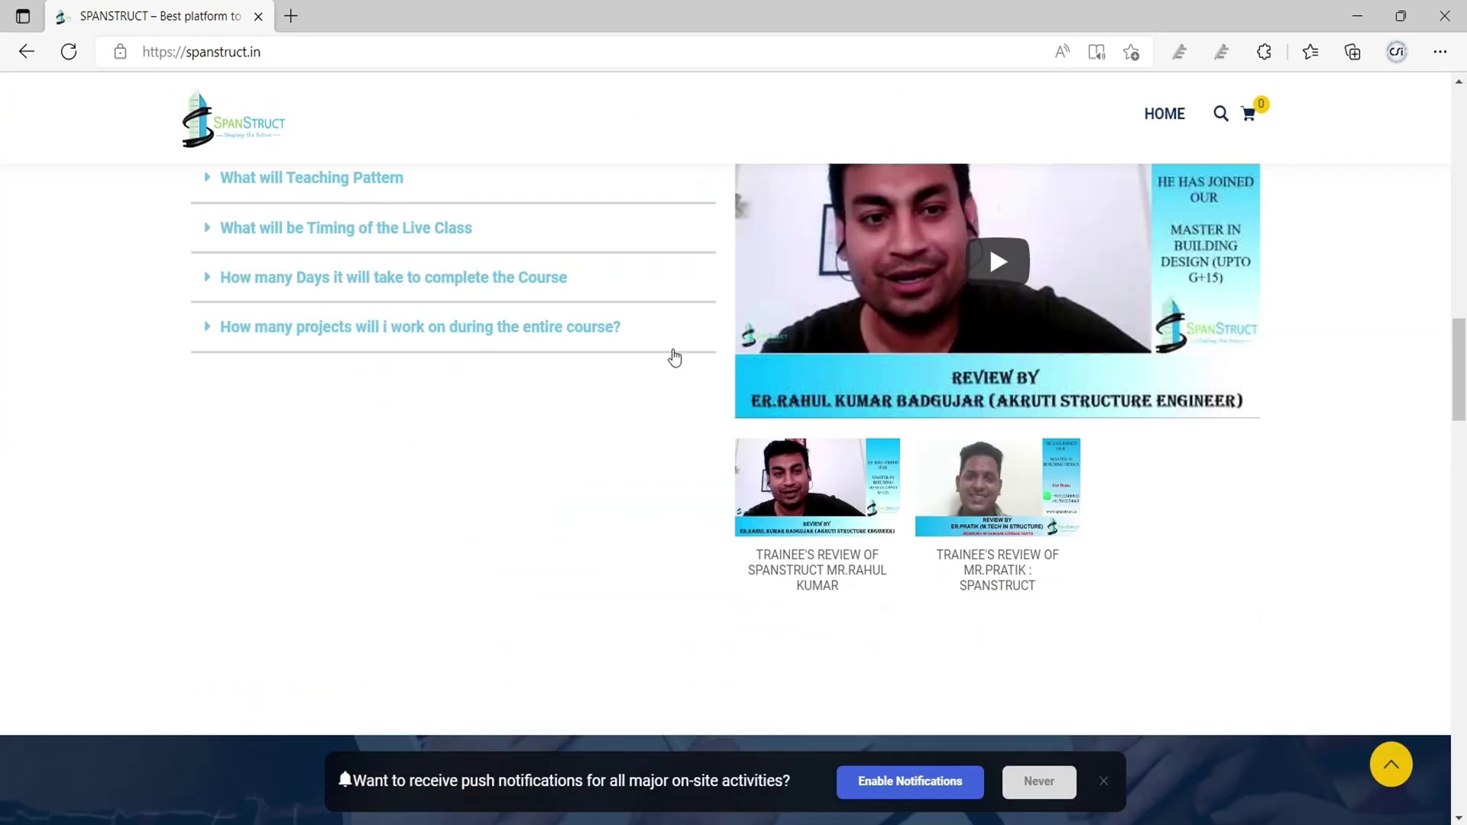
scroll(674, 357, down, 10)
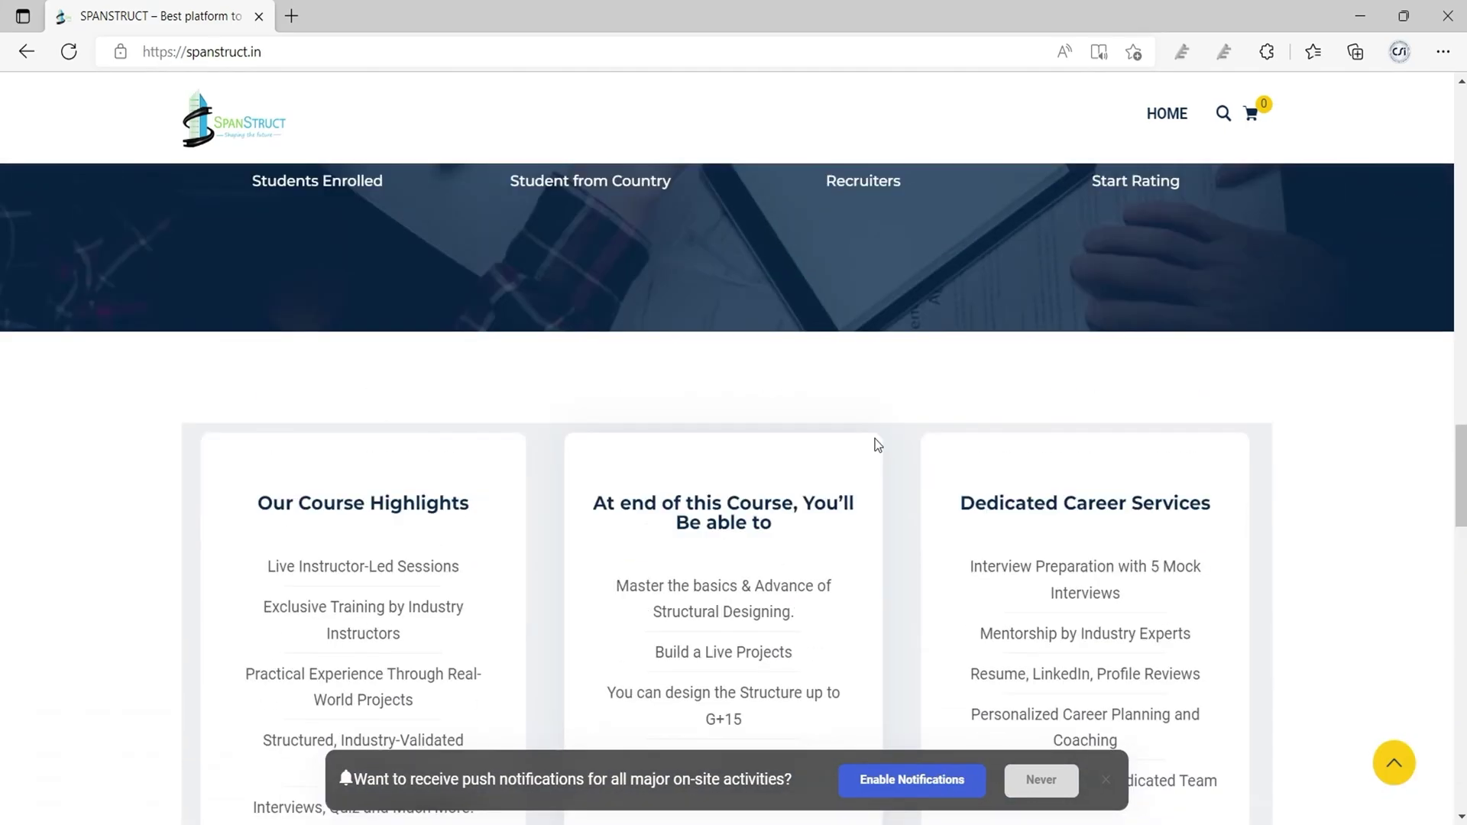